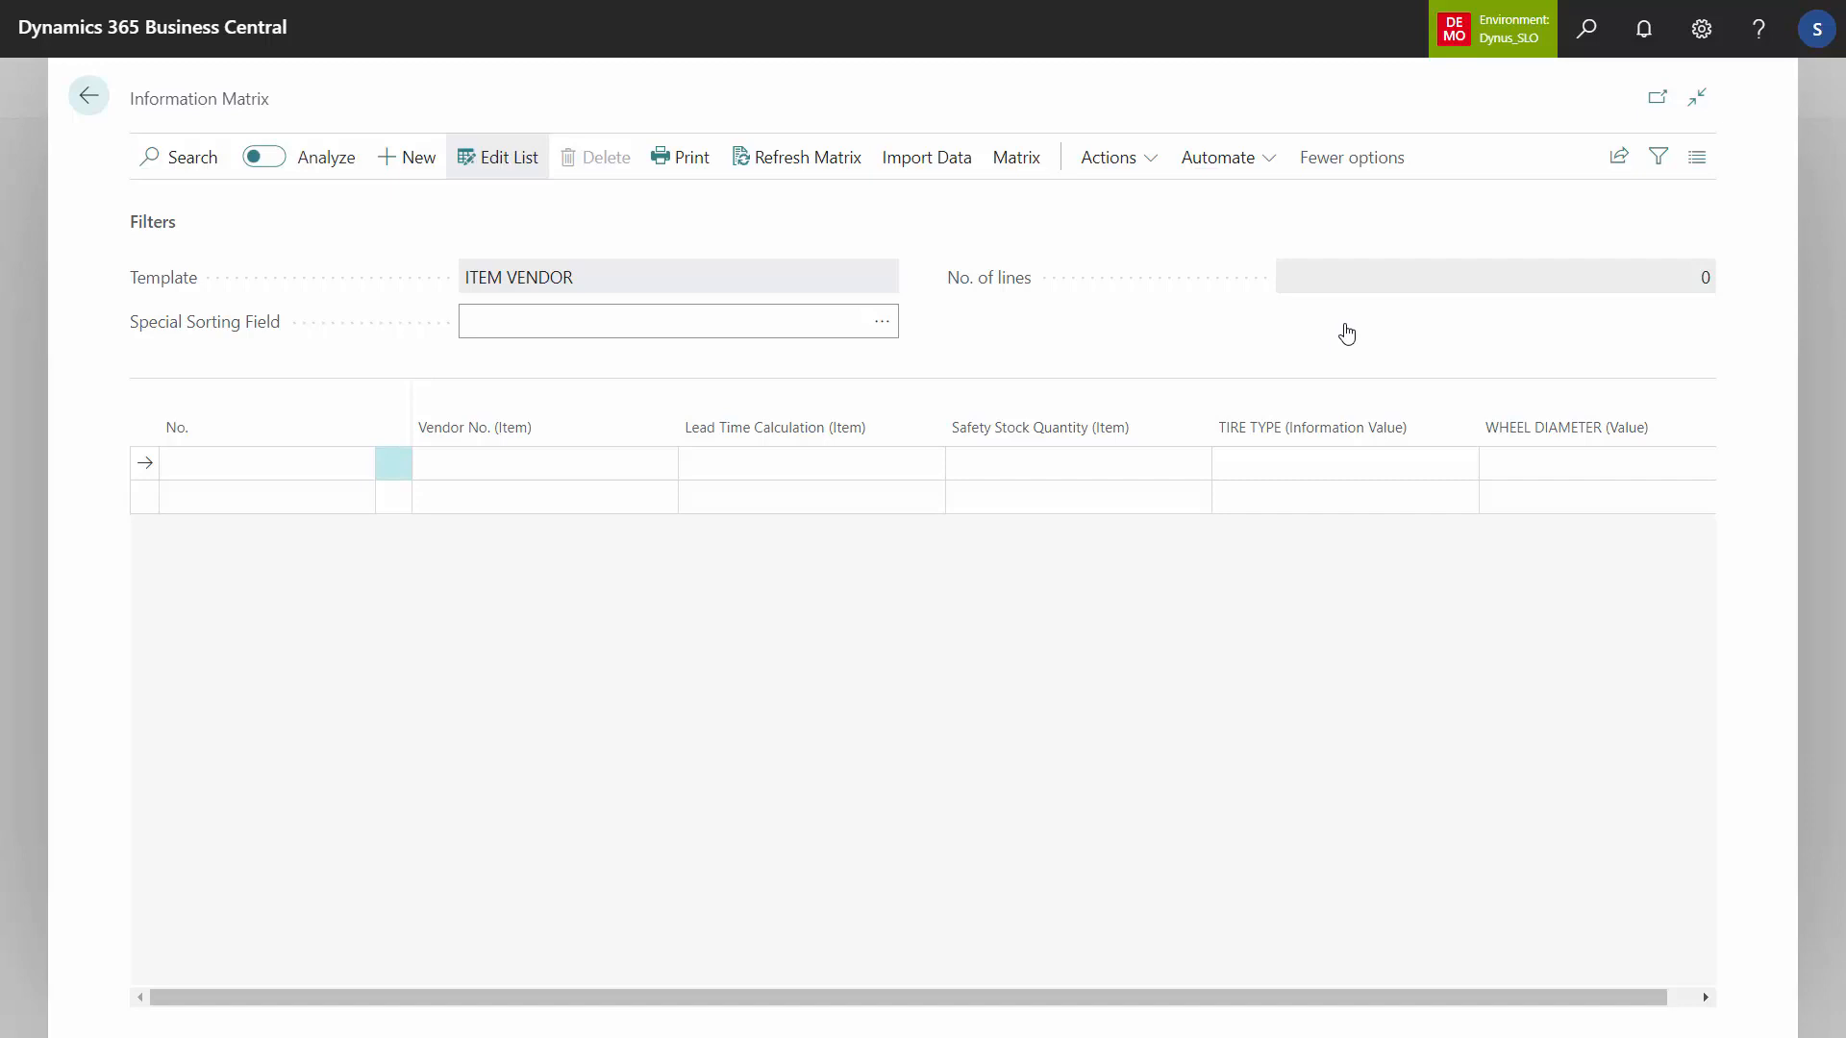
# - Start a line import for the matrix and set the existing Item filter to Base Unit of Measure with filter value PCS
pyautogui.click(952, 170)
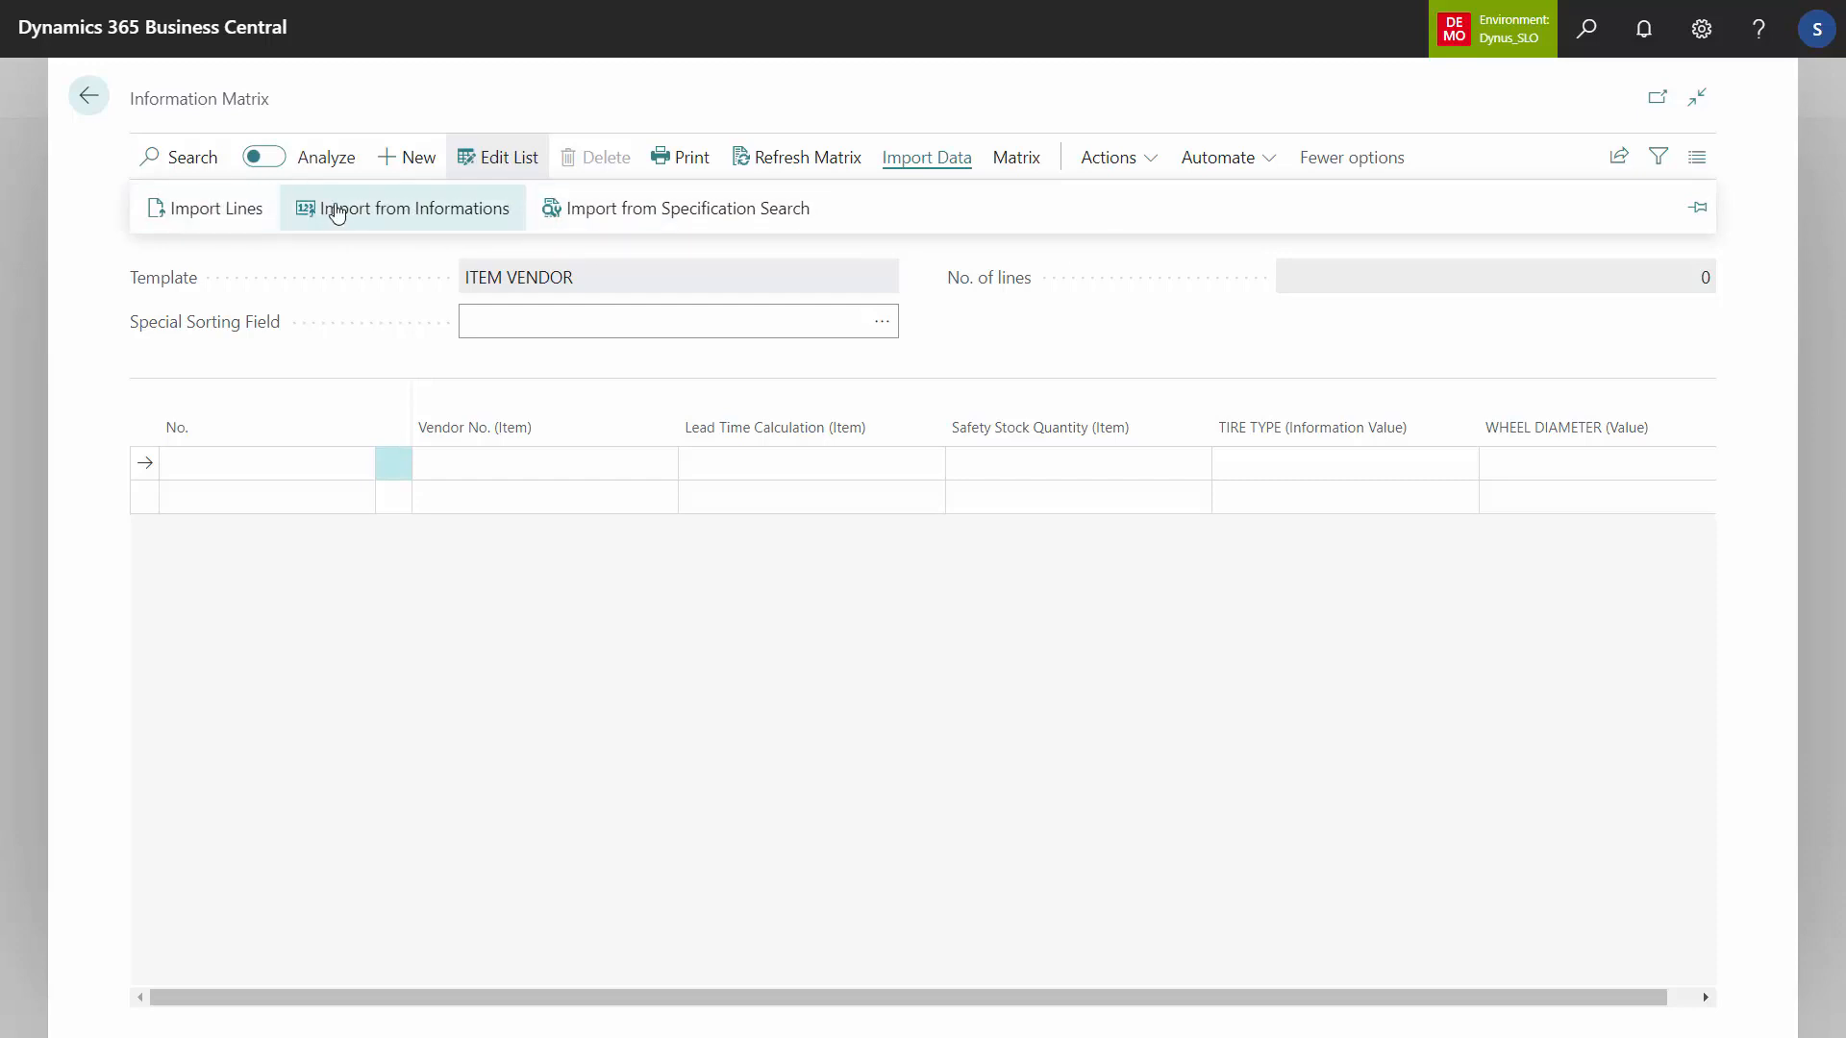
pyautogui.click(216, 209)
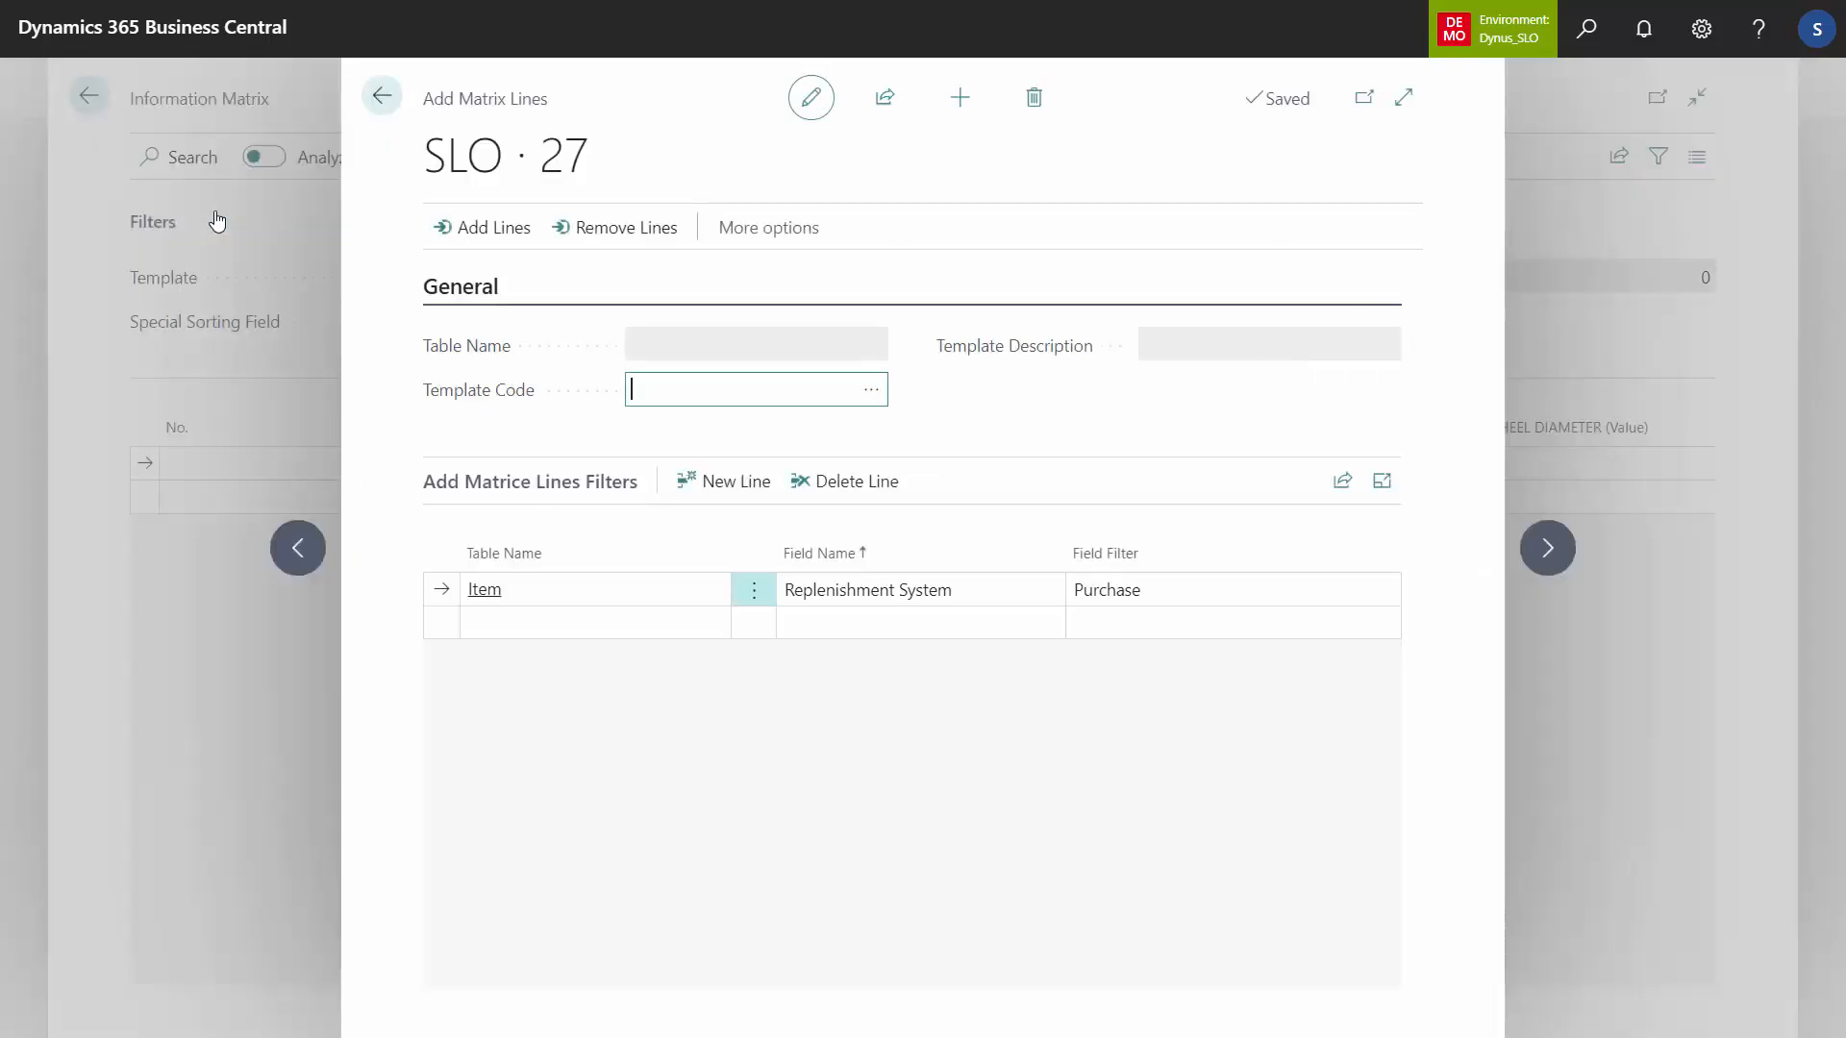
pyautogui.moveTo(538, 154); pyautogui.dragTo(591, 165)
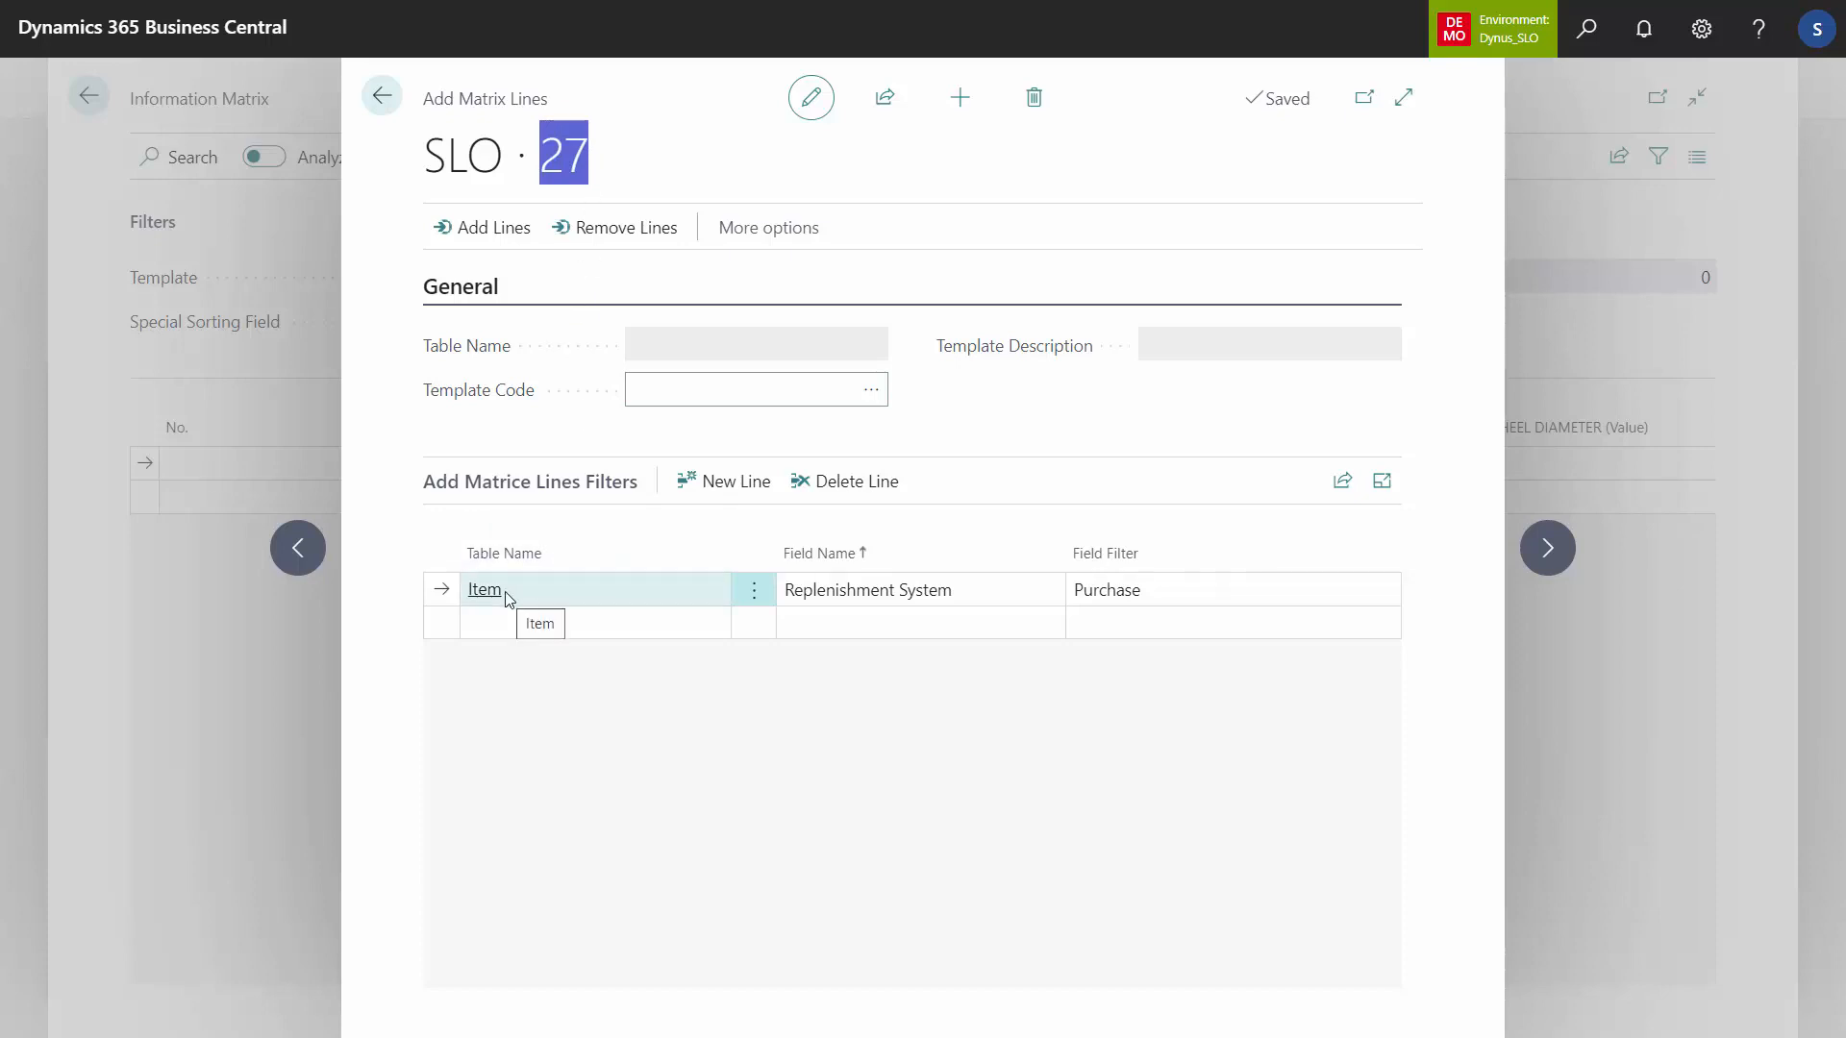
pyautogui.click(985, 598)
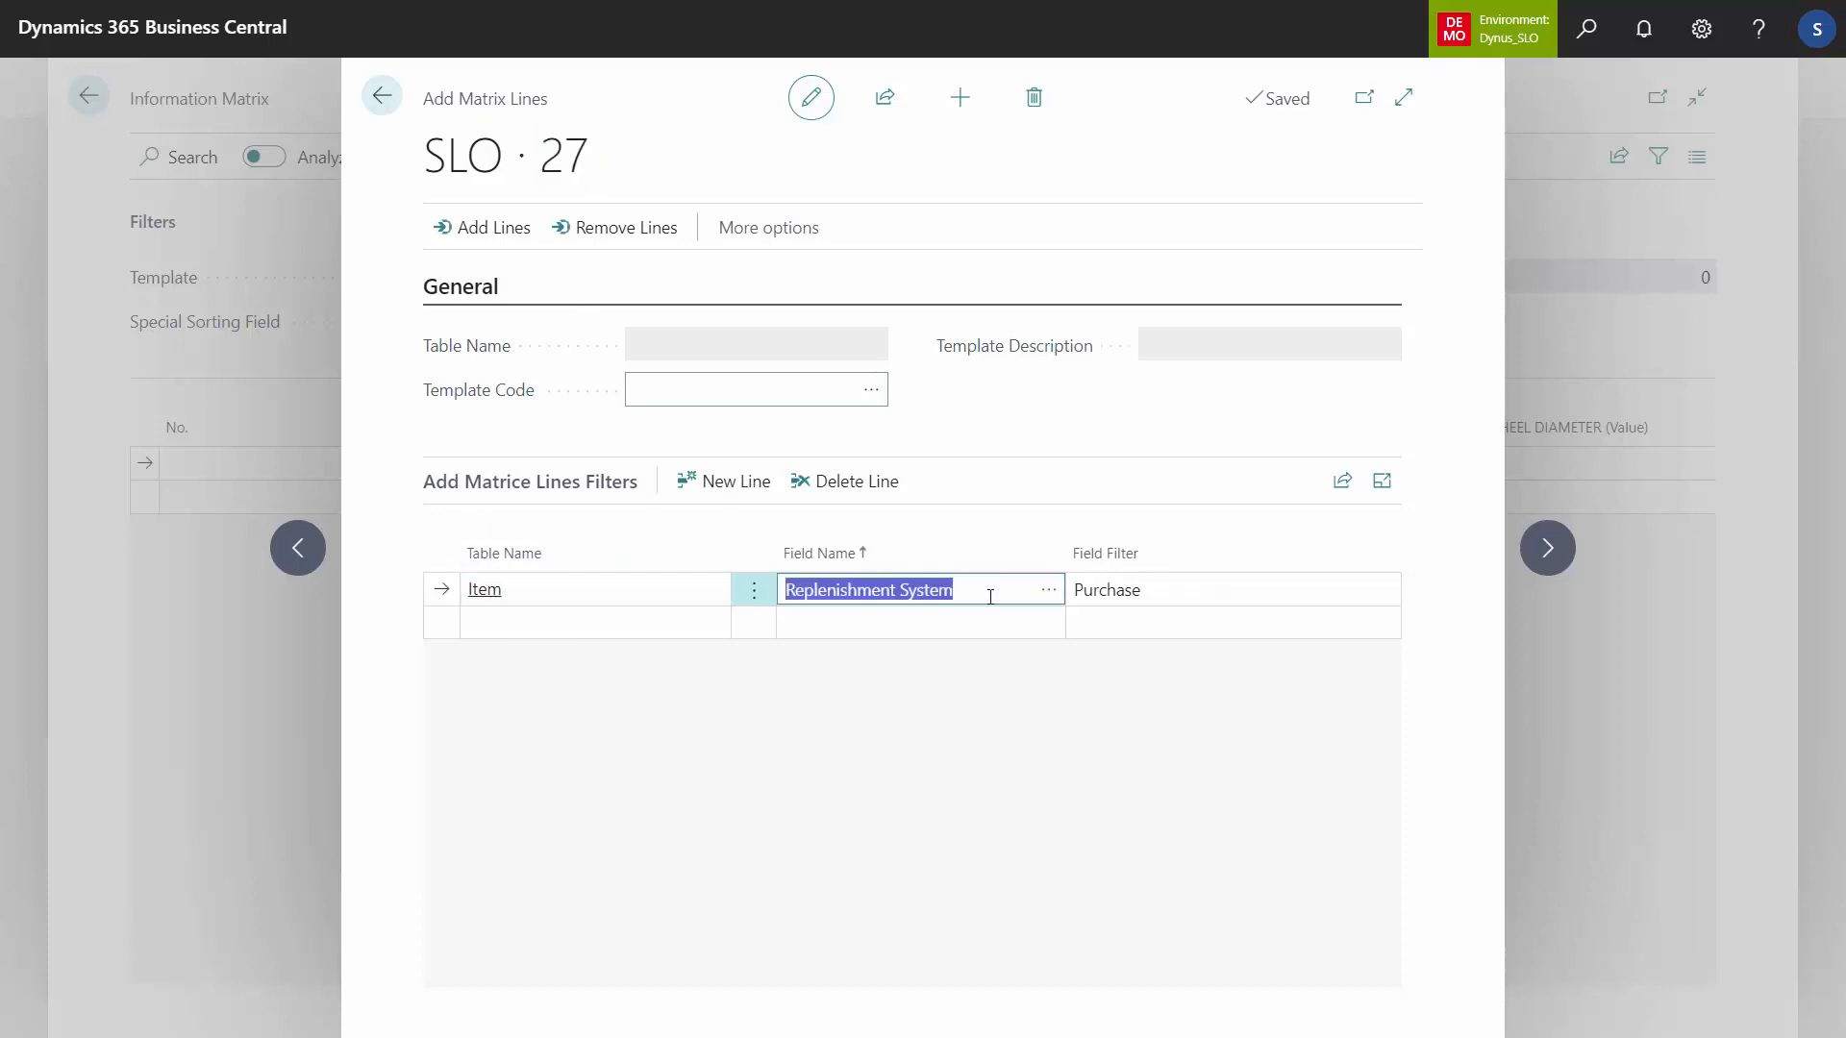
pyautogui.click(1049, 591)
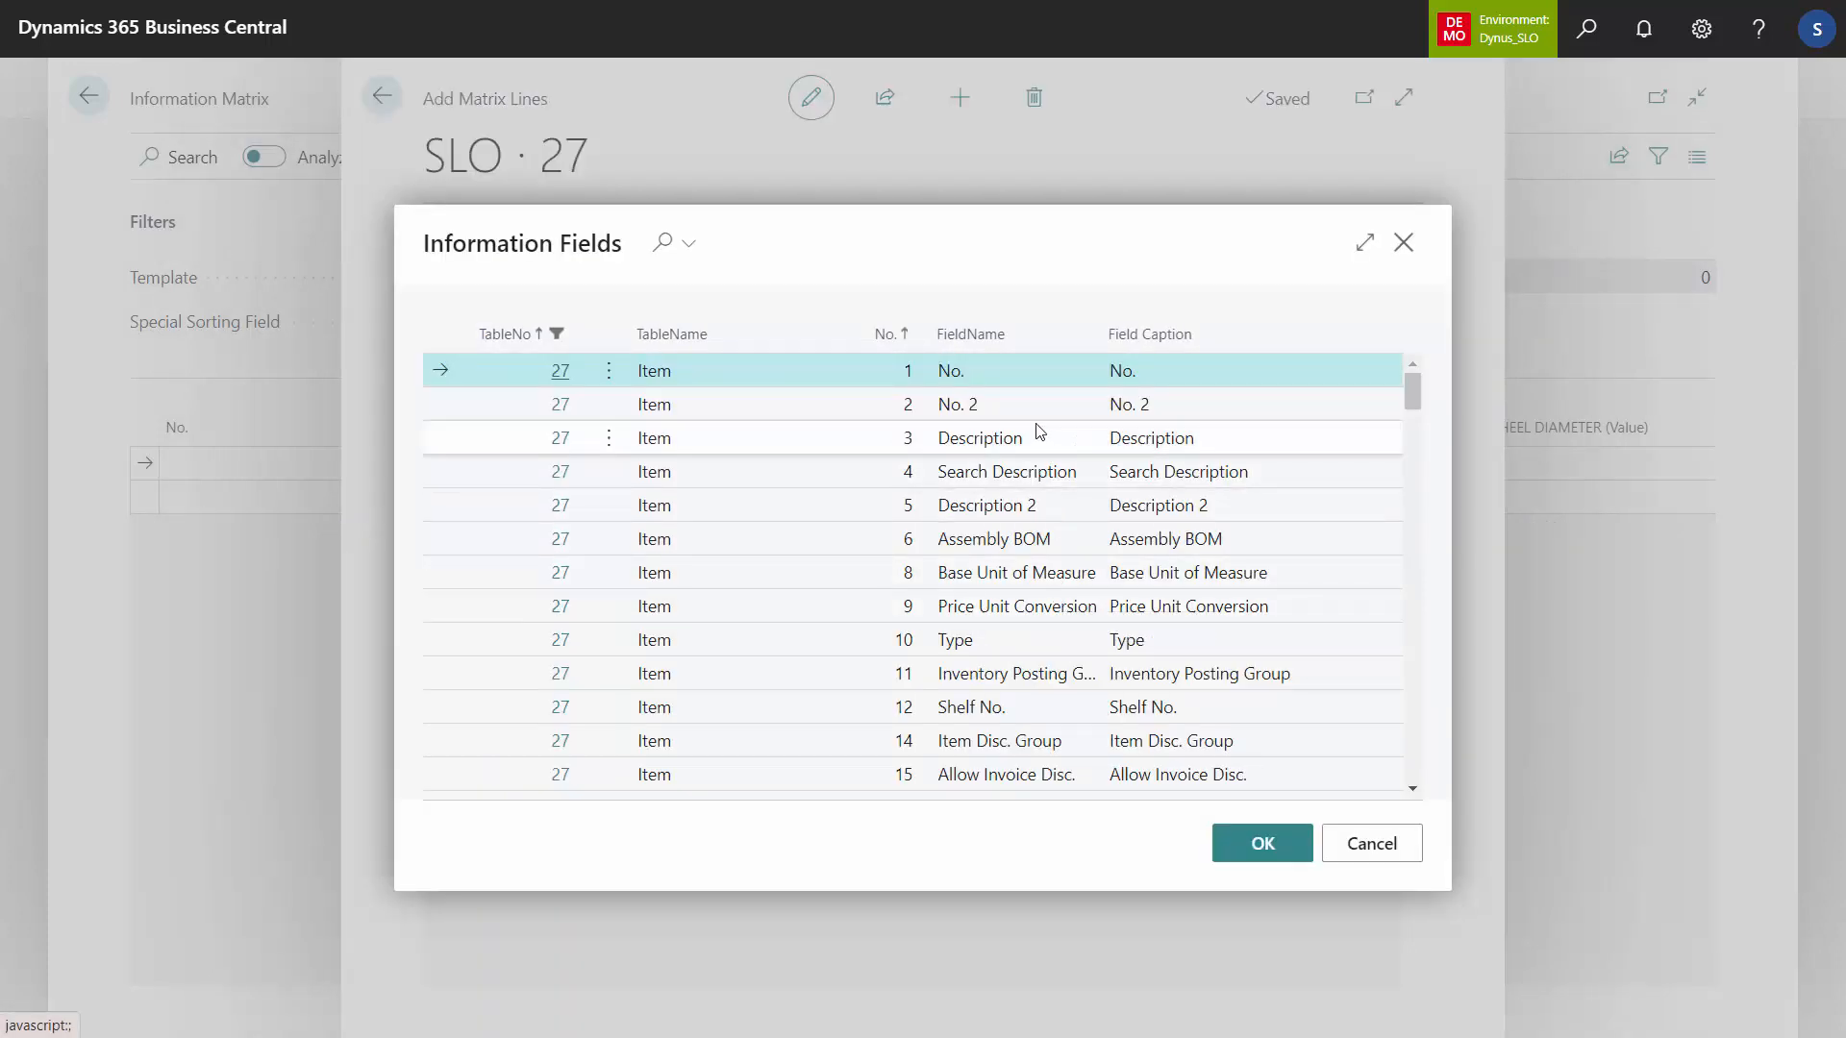
pyautogui.click(1040, 571)
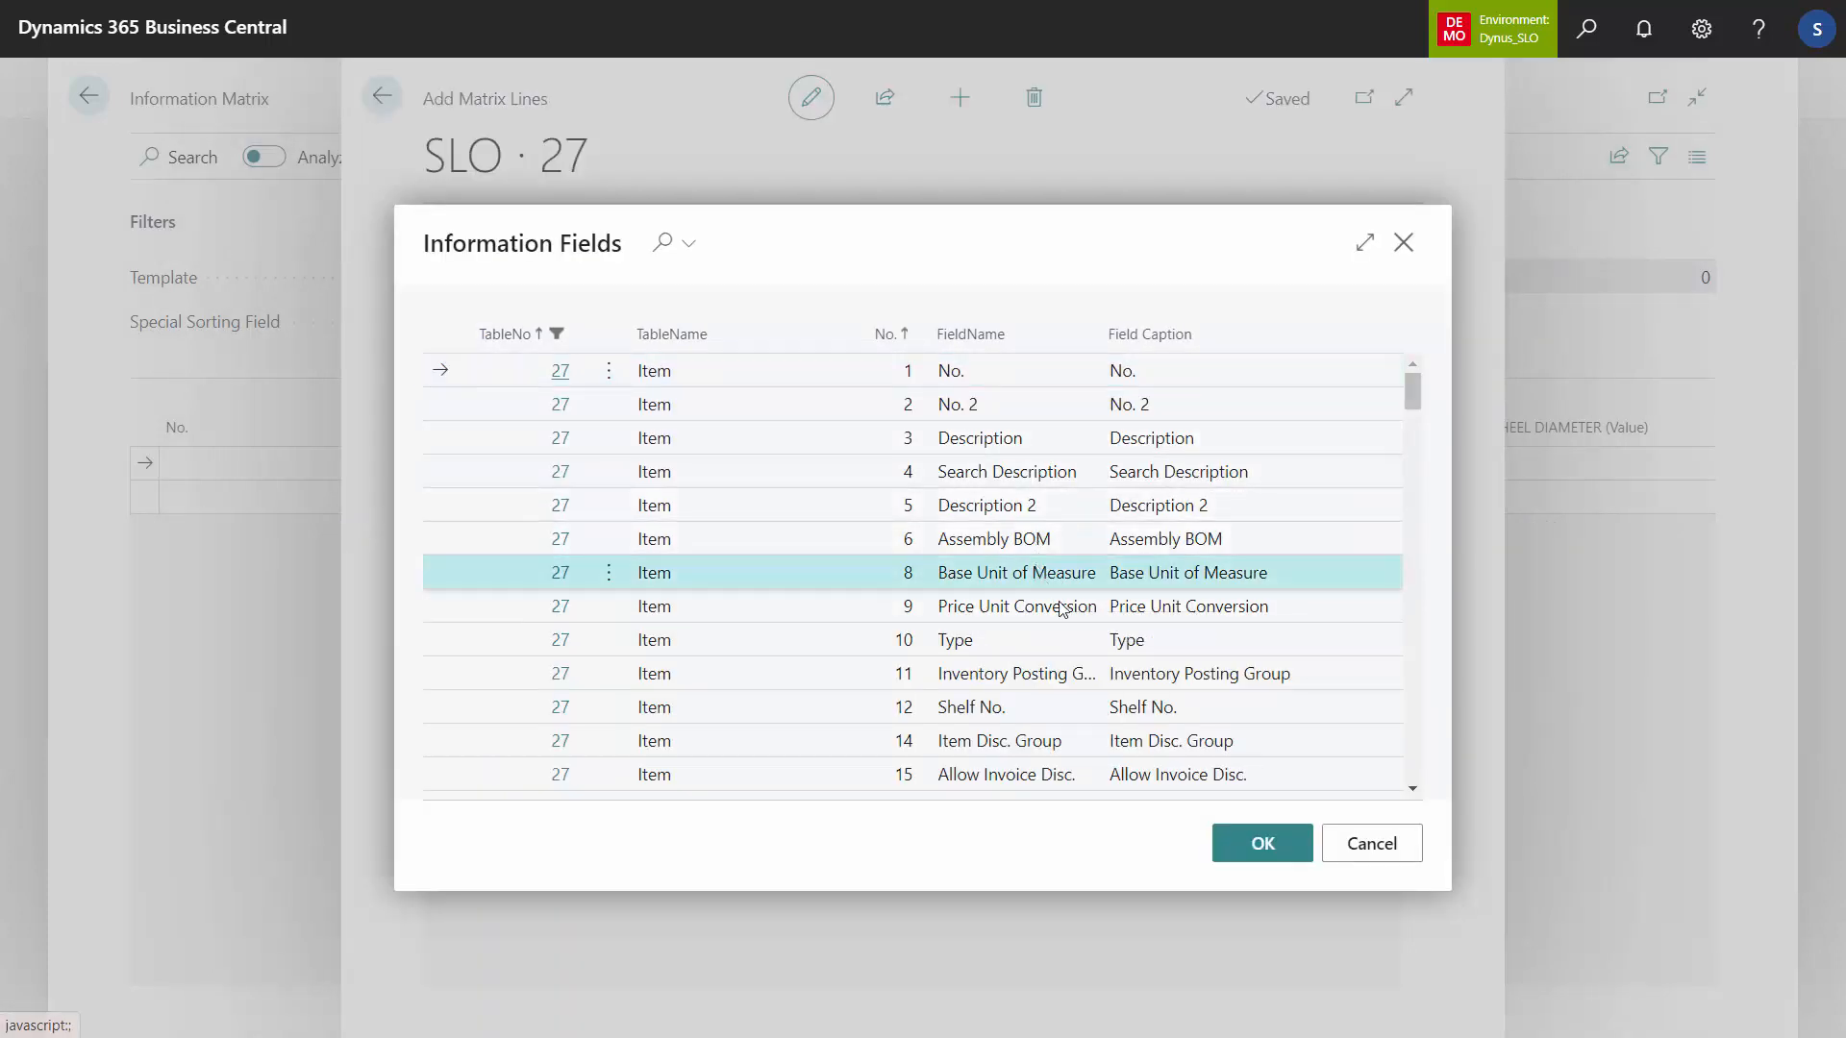
pyautogui.click(1259, 844)
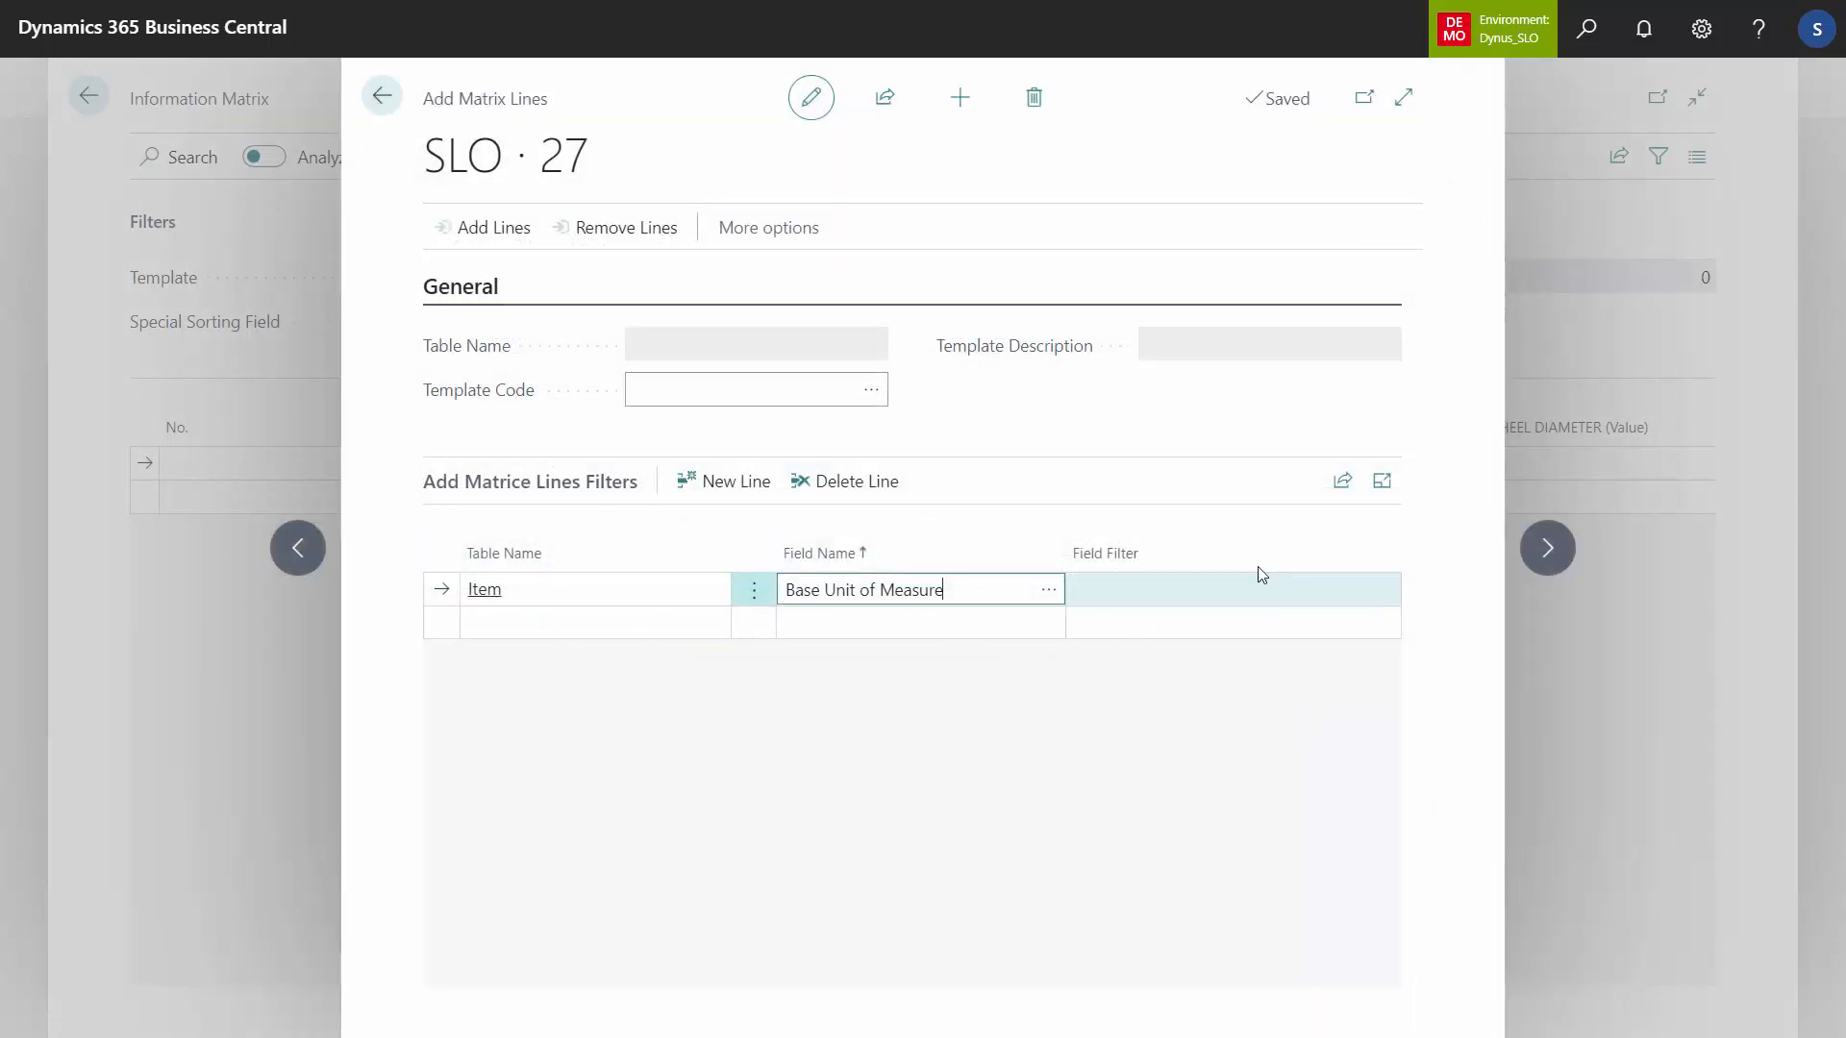
pyautogui.click(1157, 587)
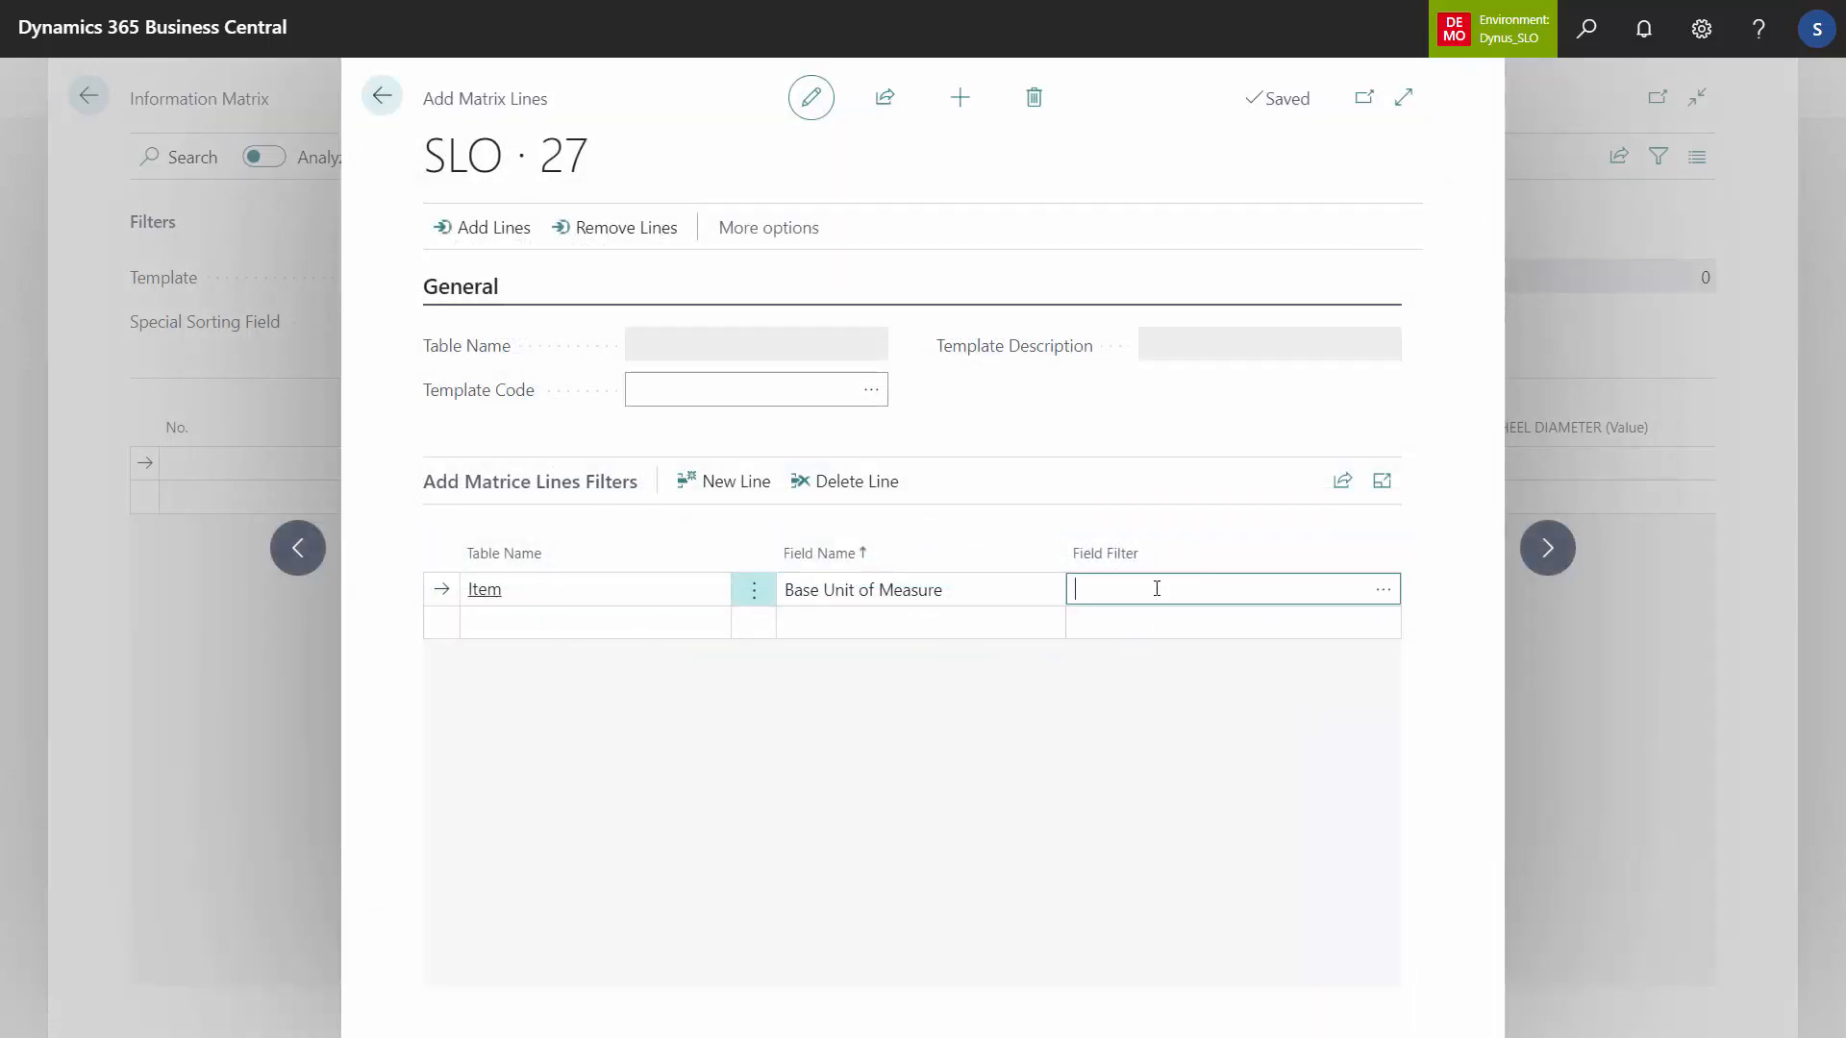
pyautogui.write('PCS')
# - Add a second Item filter line for Safety Stock Quantity with filter value >1, finding the field by searching "safe"
pyautogui.click(948, 625)
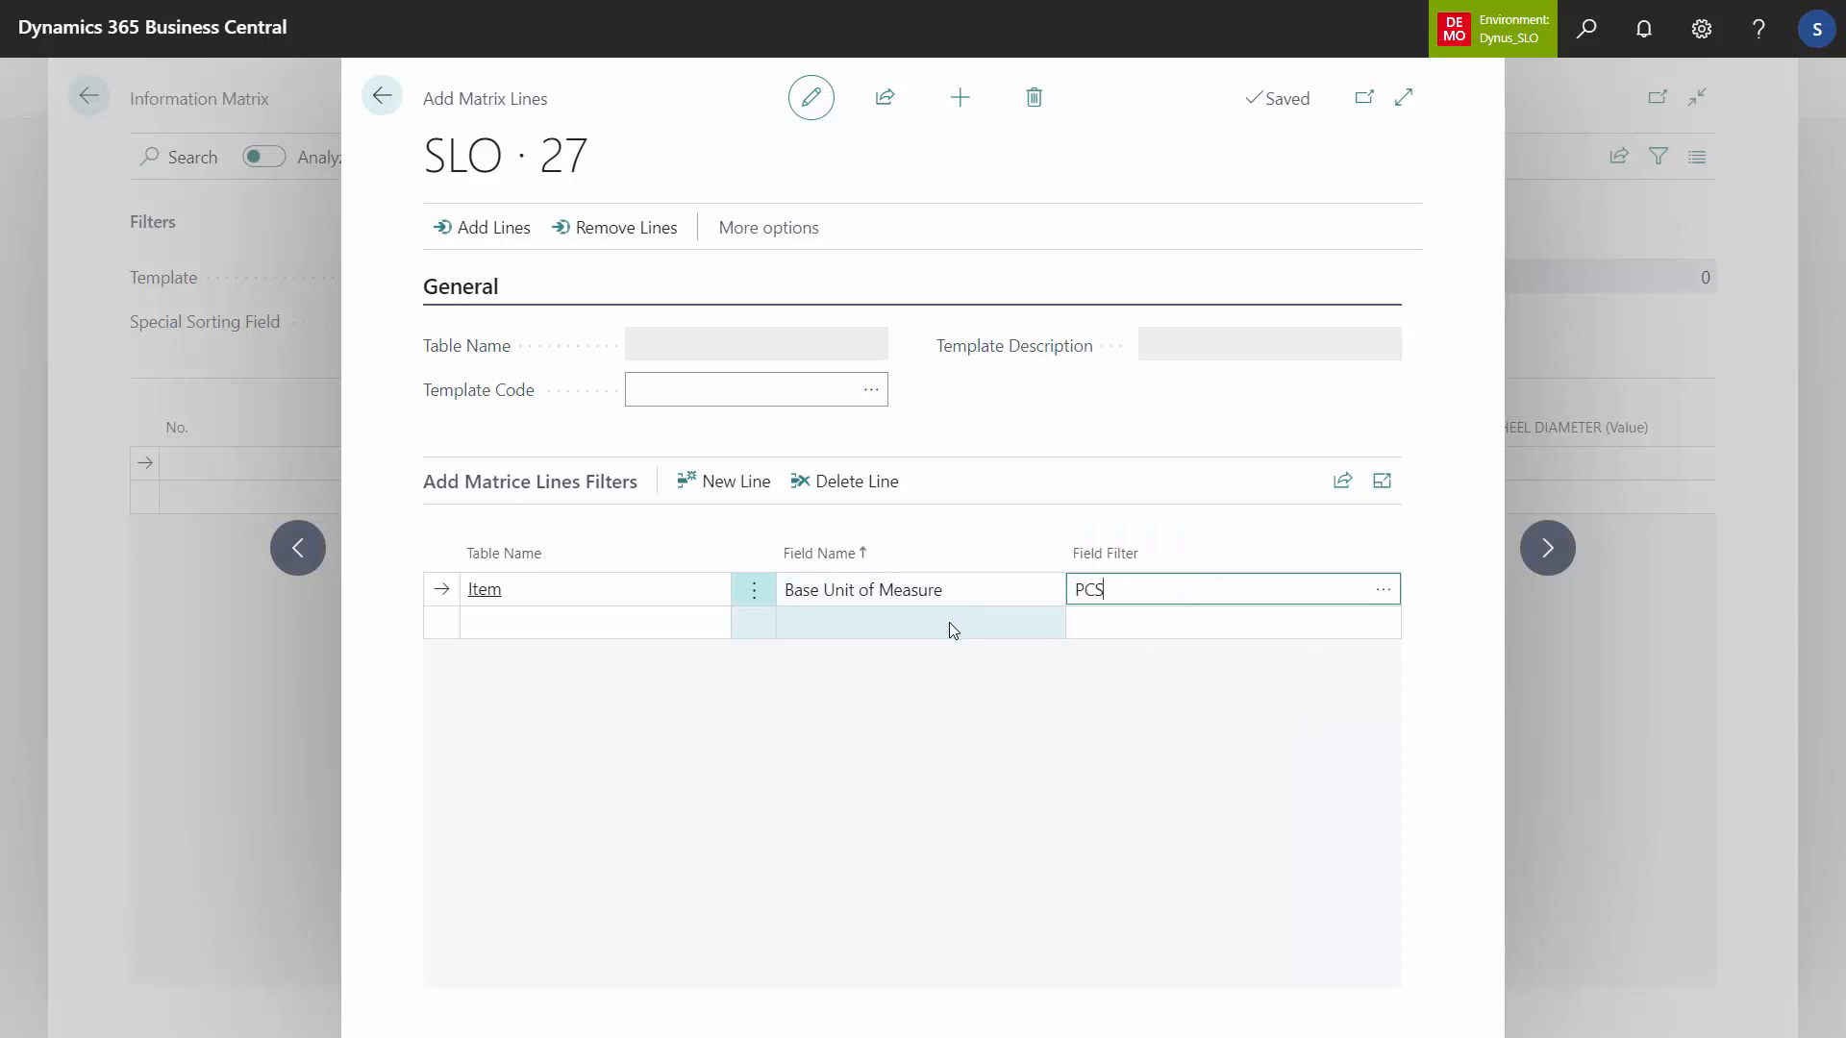
pyautogui.click(1048, 630)
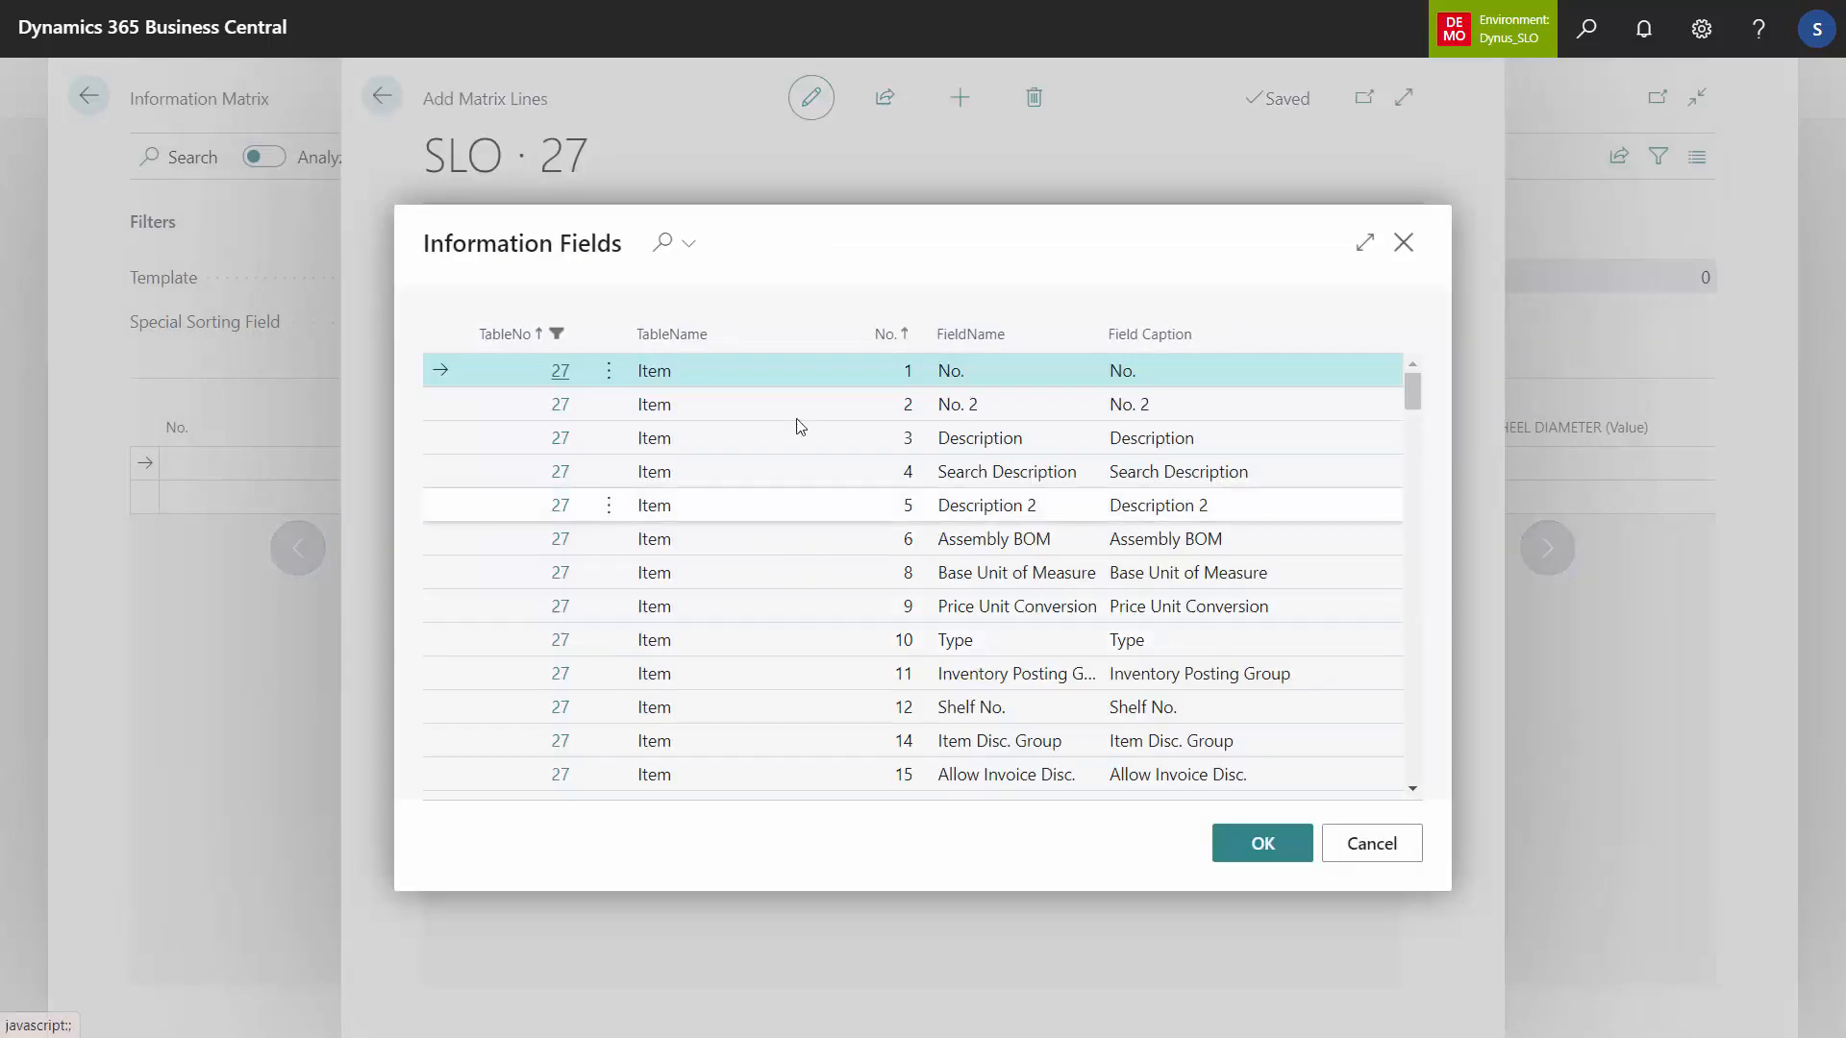
pyautogui.click(671, 250)
pyautogui.write('safe')
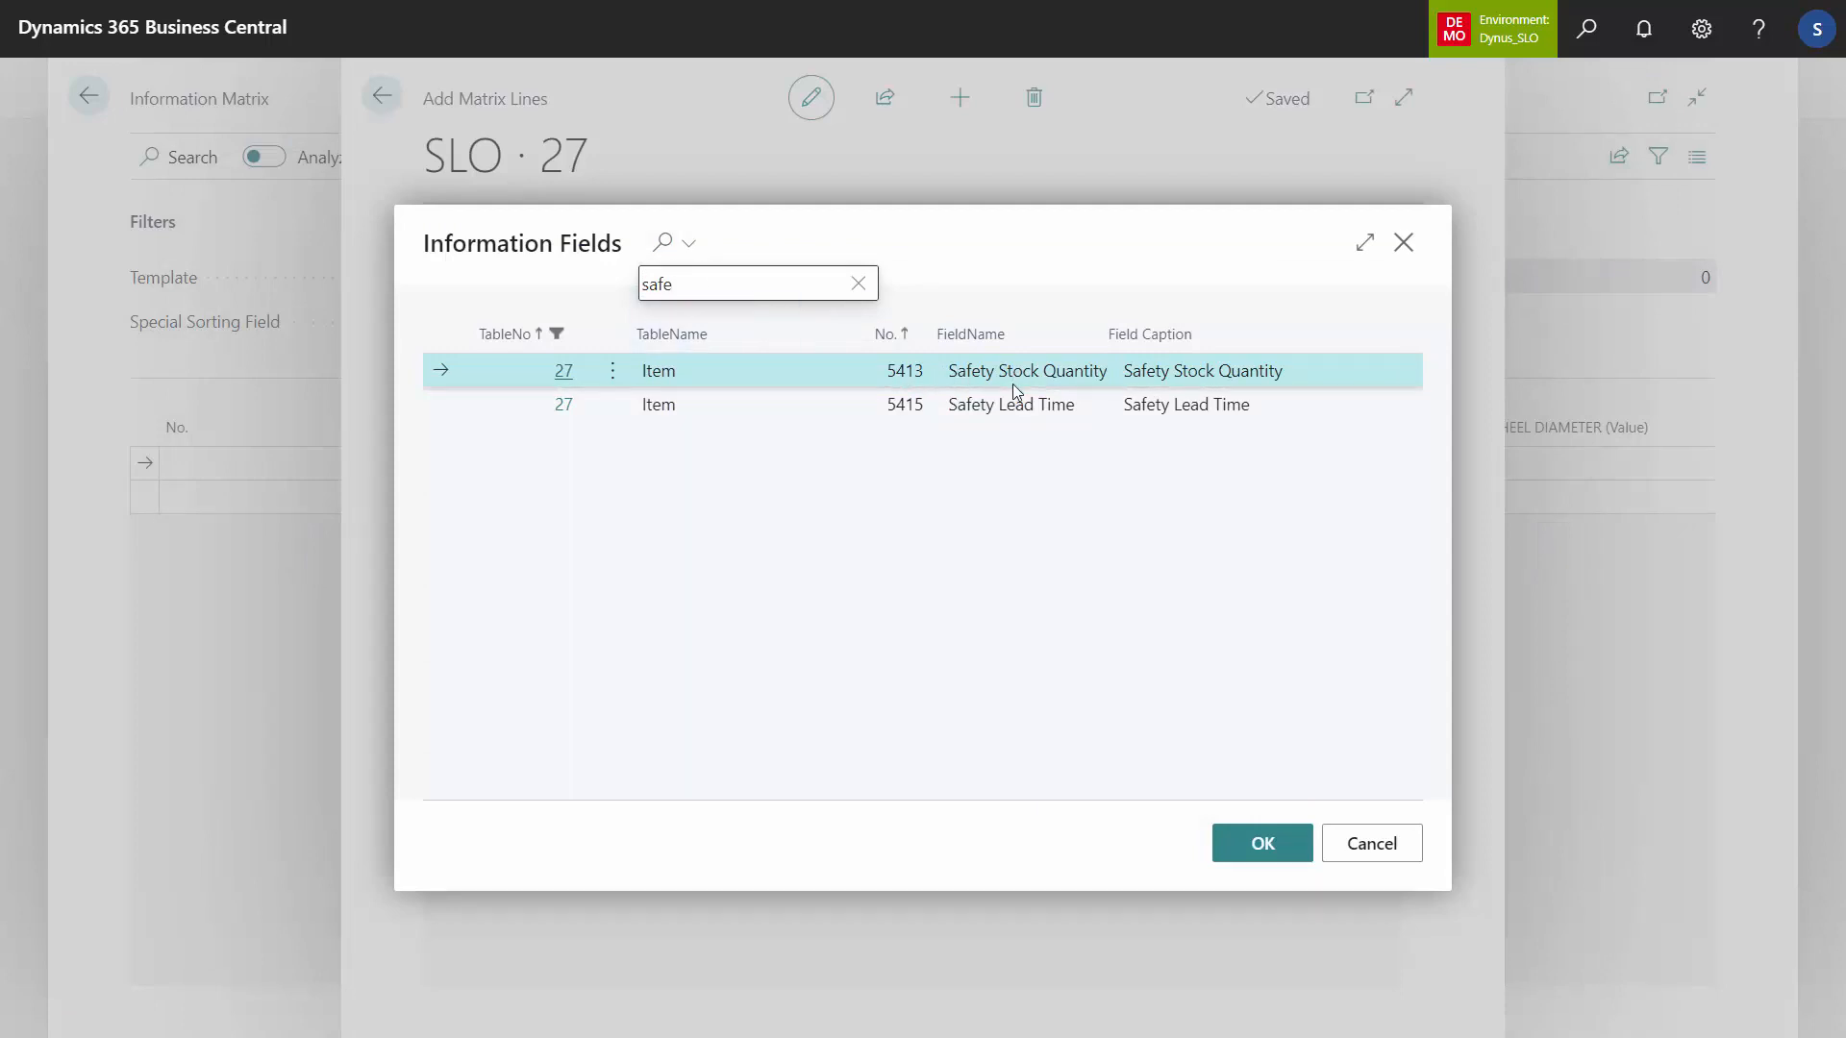
pyautogui.click(1263, 843)
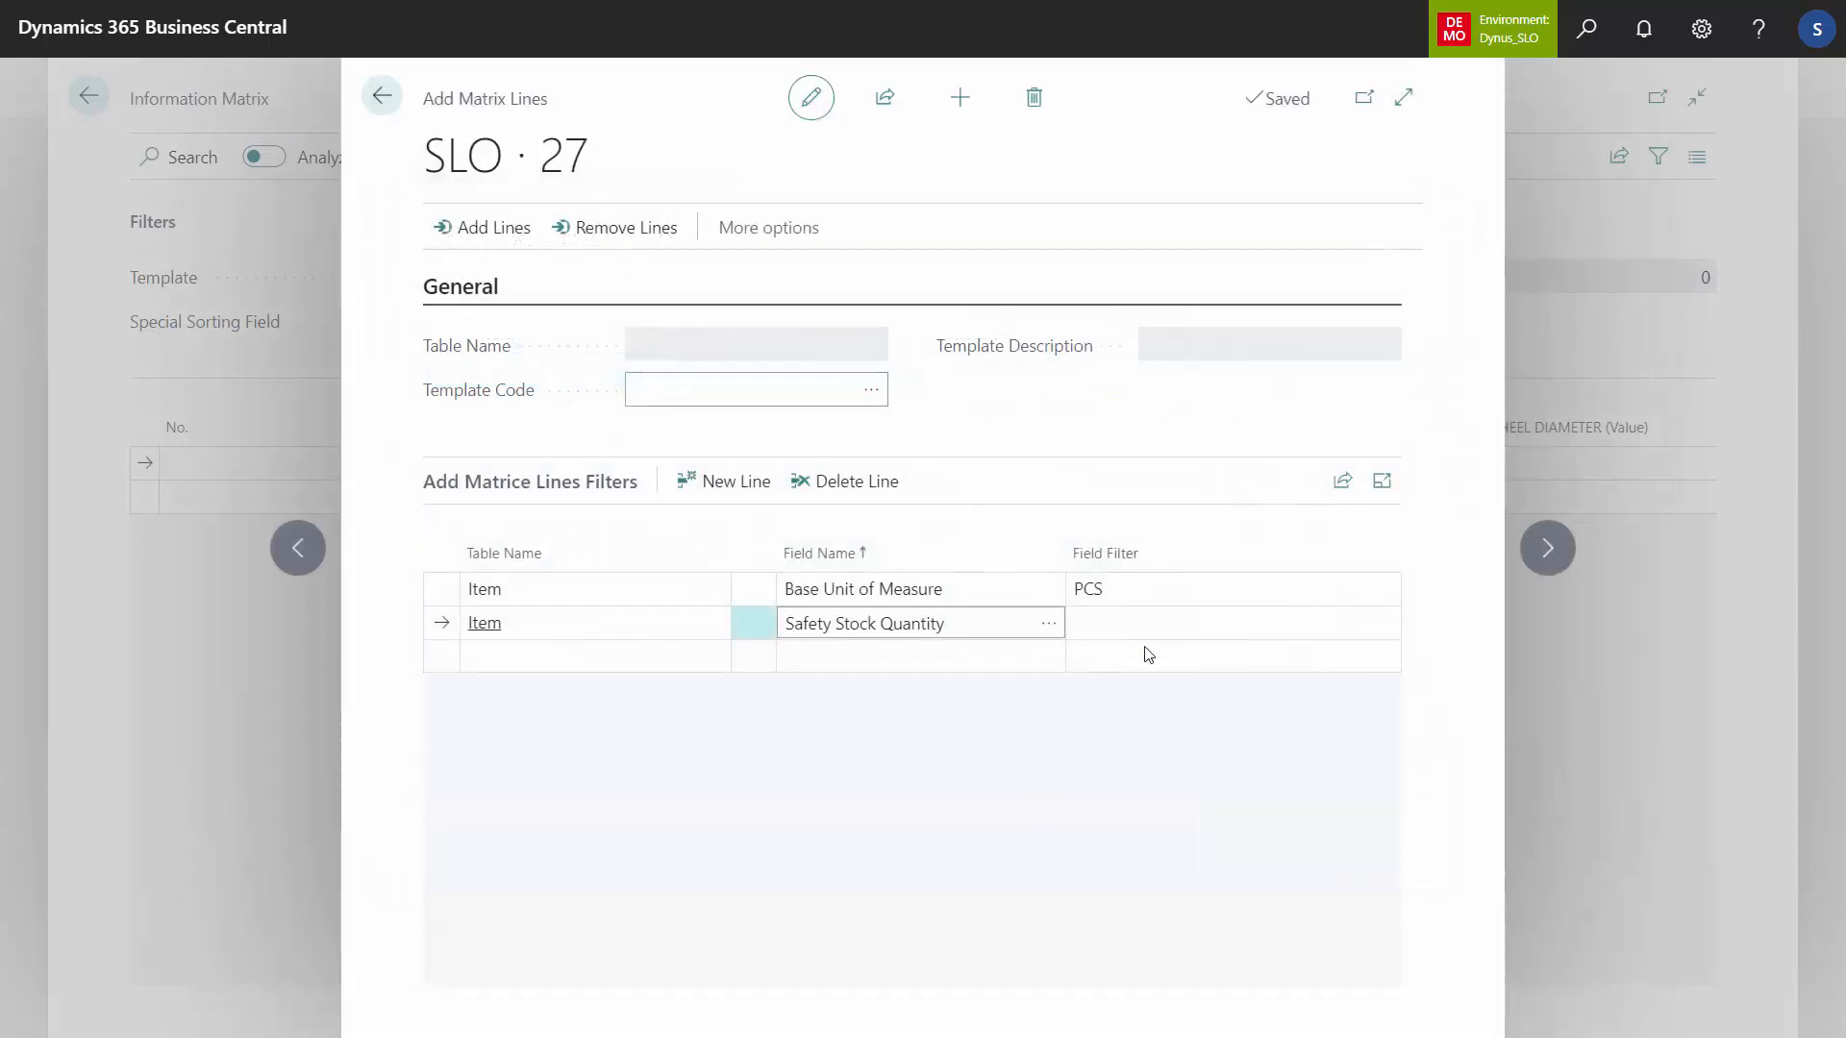
pyautogui.click(1183, 630)
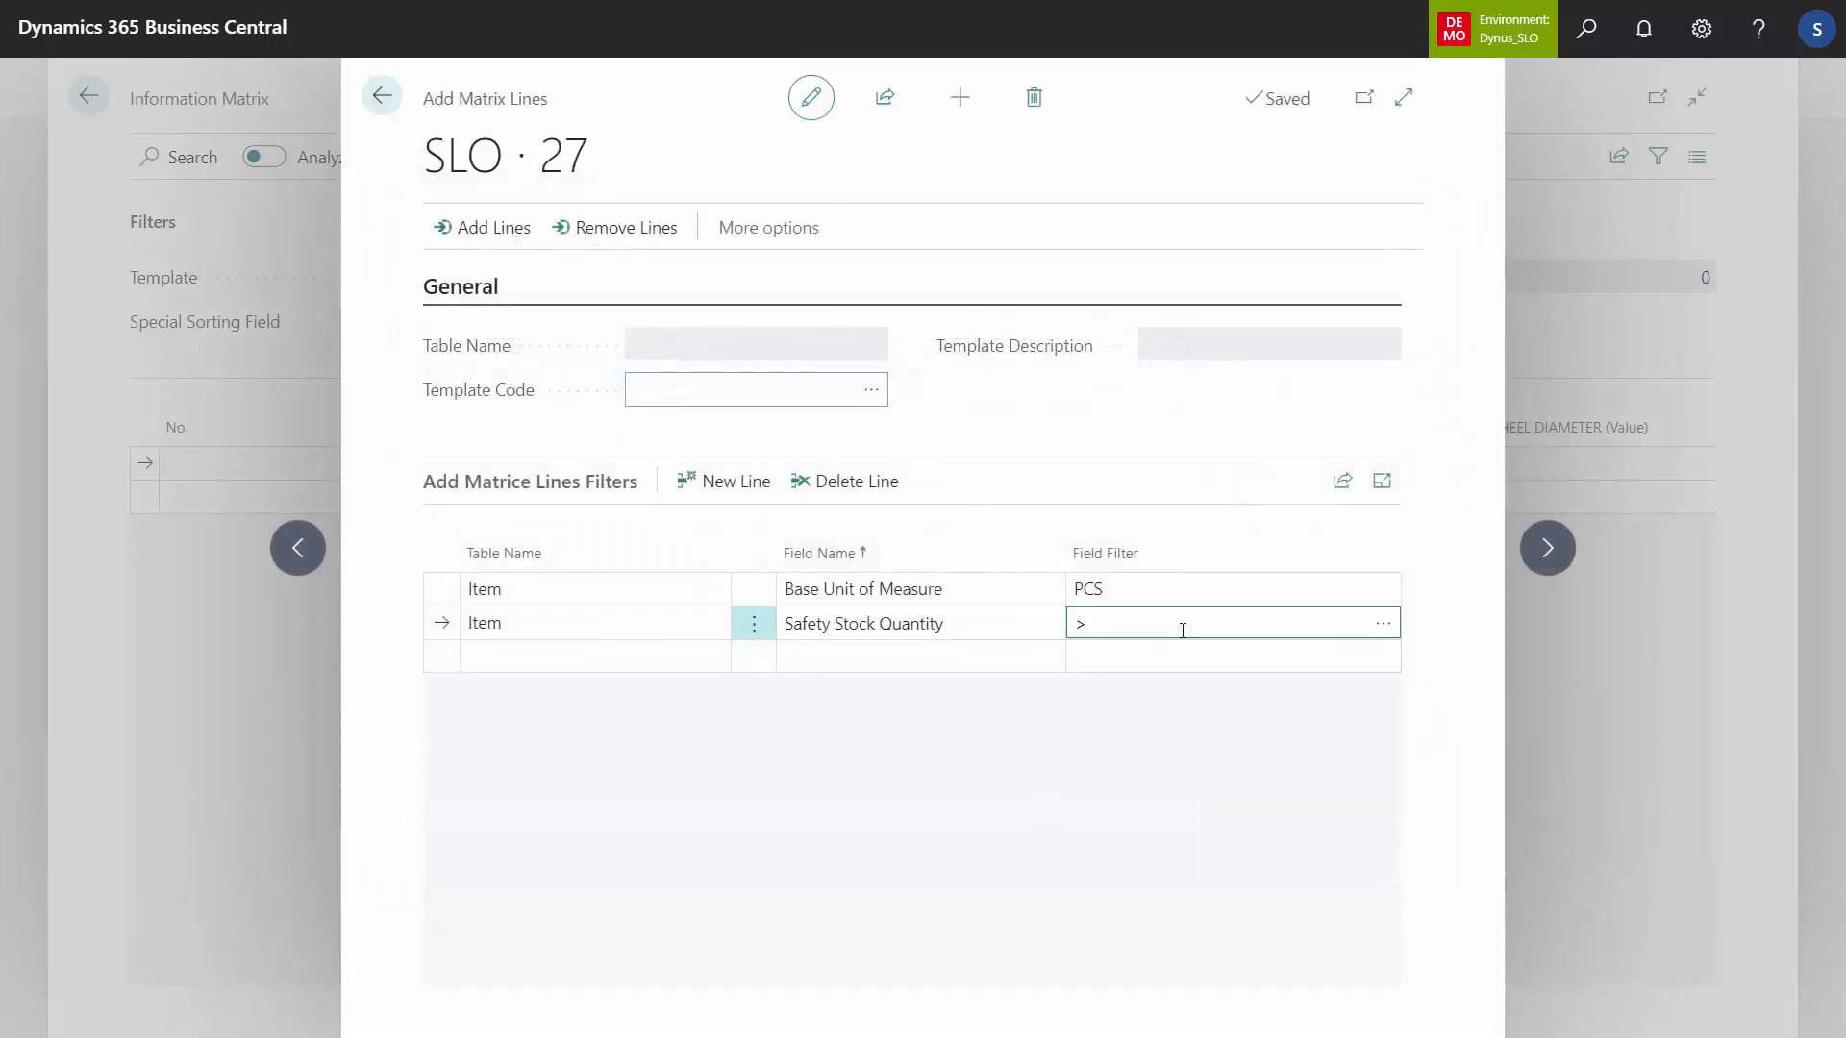
# - Add the lines that match both item filters to the matrix and dismiss the notice
pyautogui.click(984, 585)
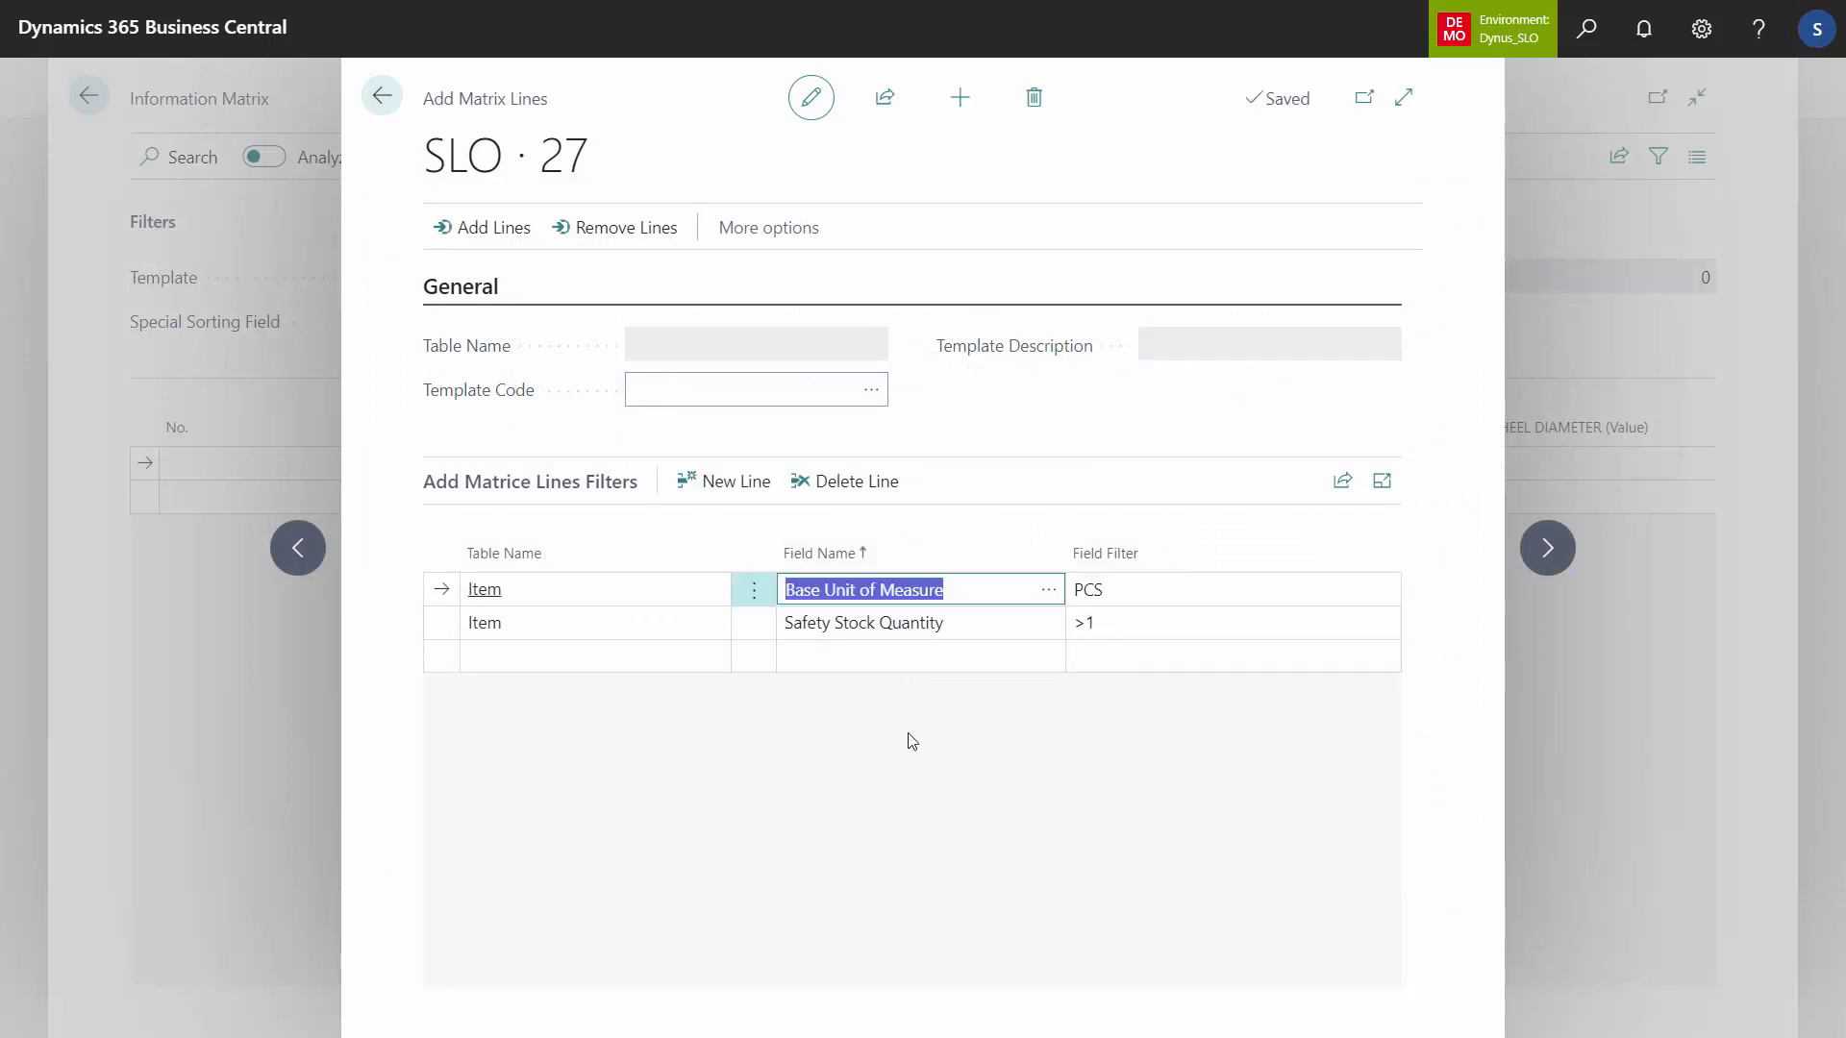
pyautogui.click(500, 234)
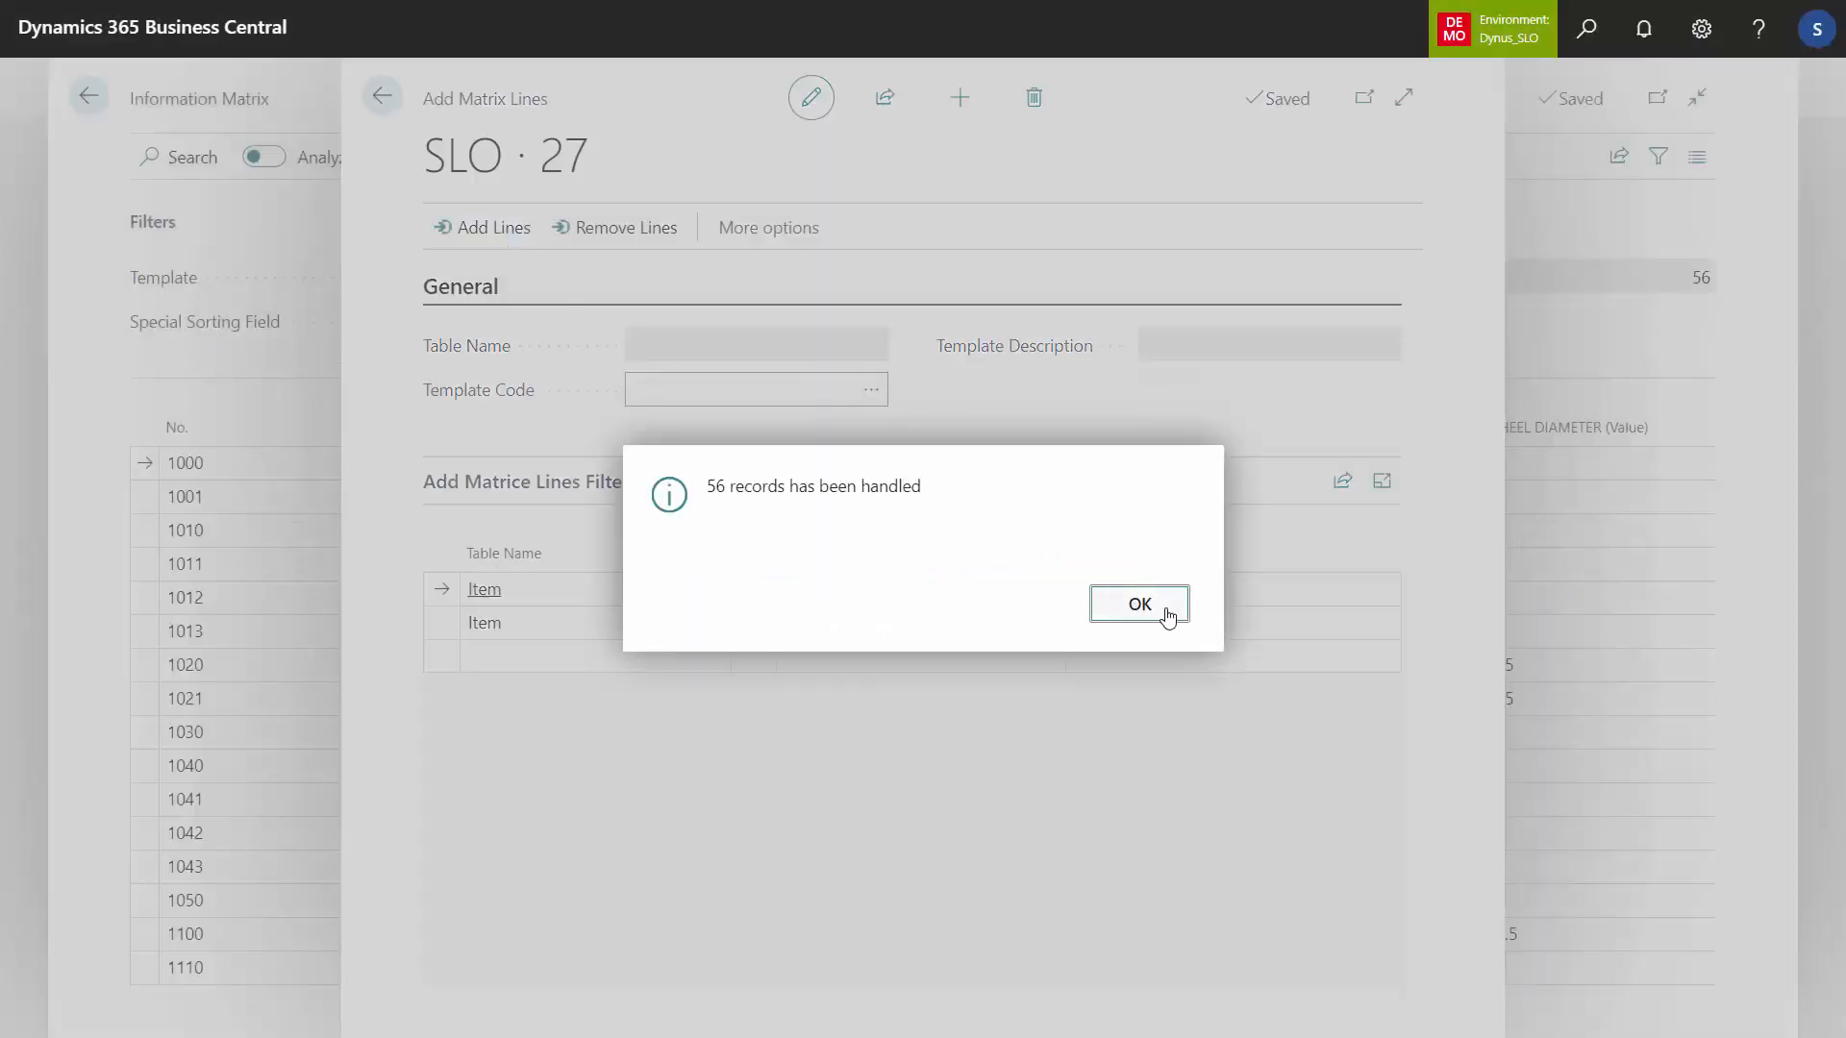
pyautogui.click(1155, 611)
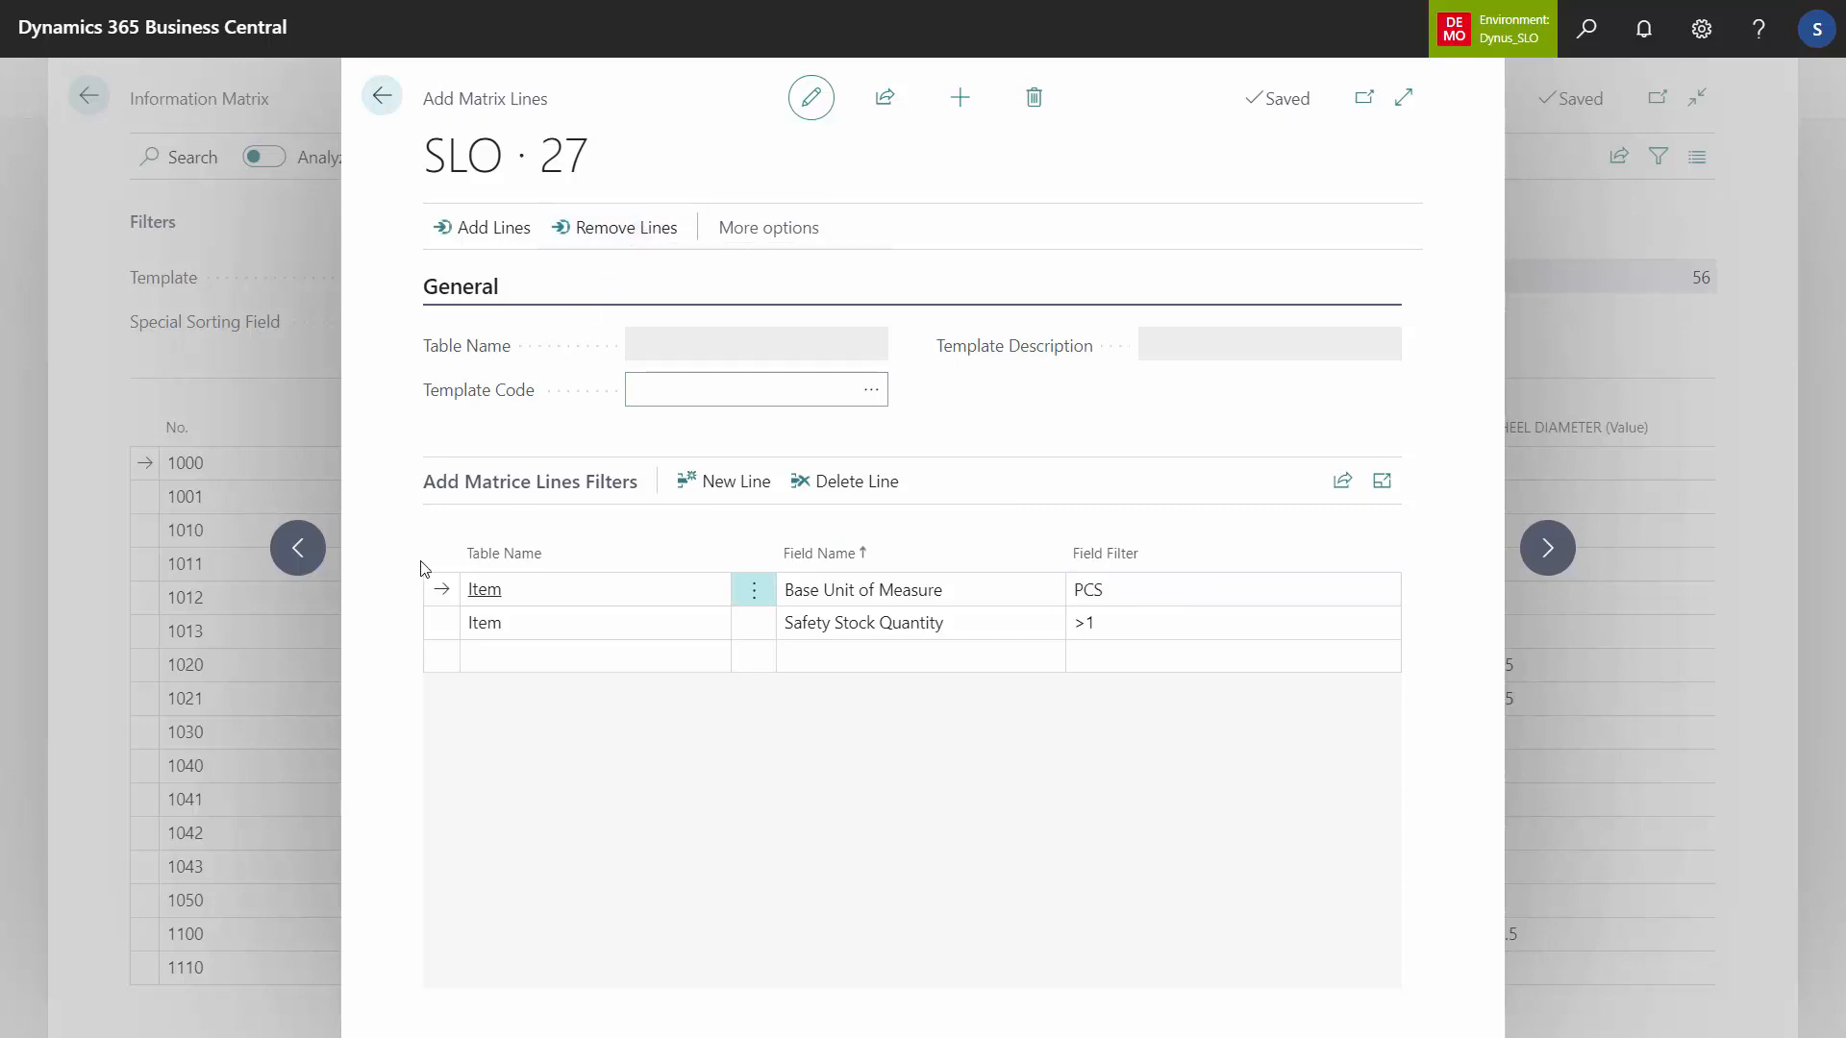
# - Change the Base Unit of Measure filter line to the Description field with filter value *Bike*
pyautogui.click(942, 595)
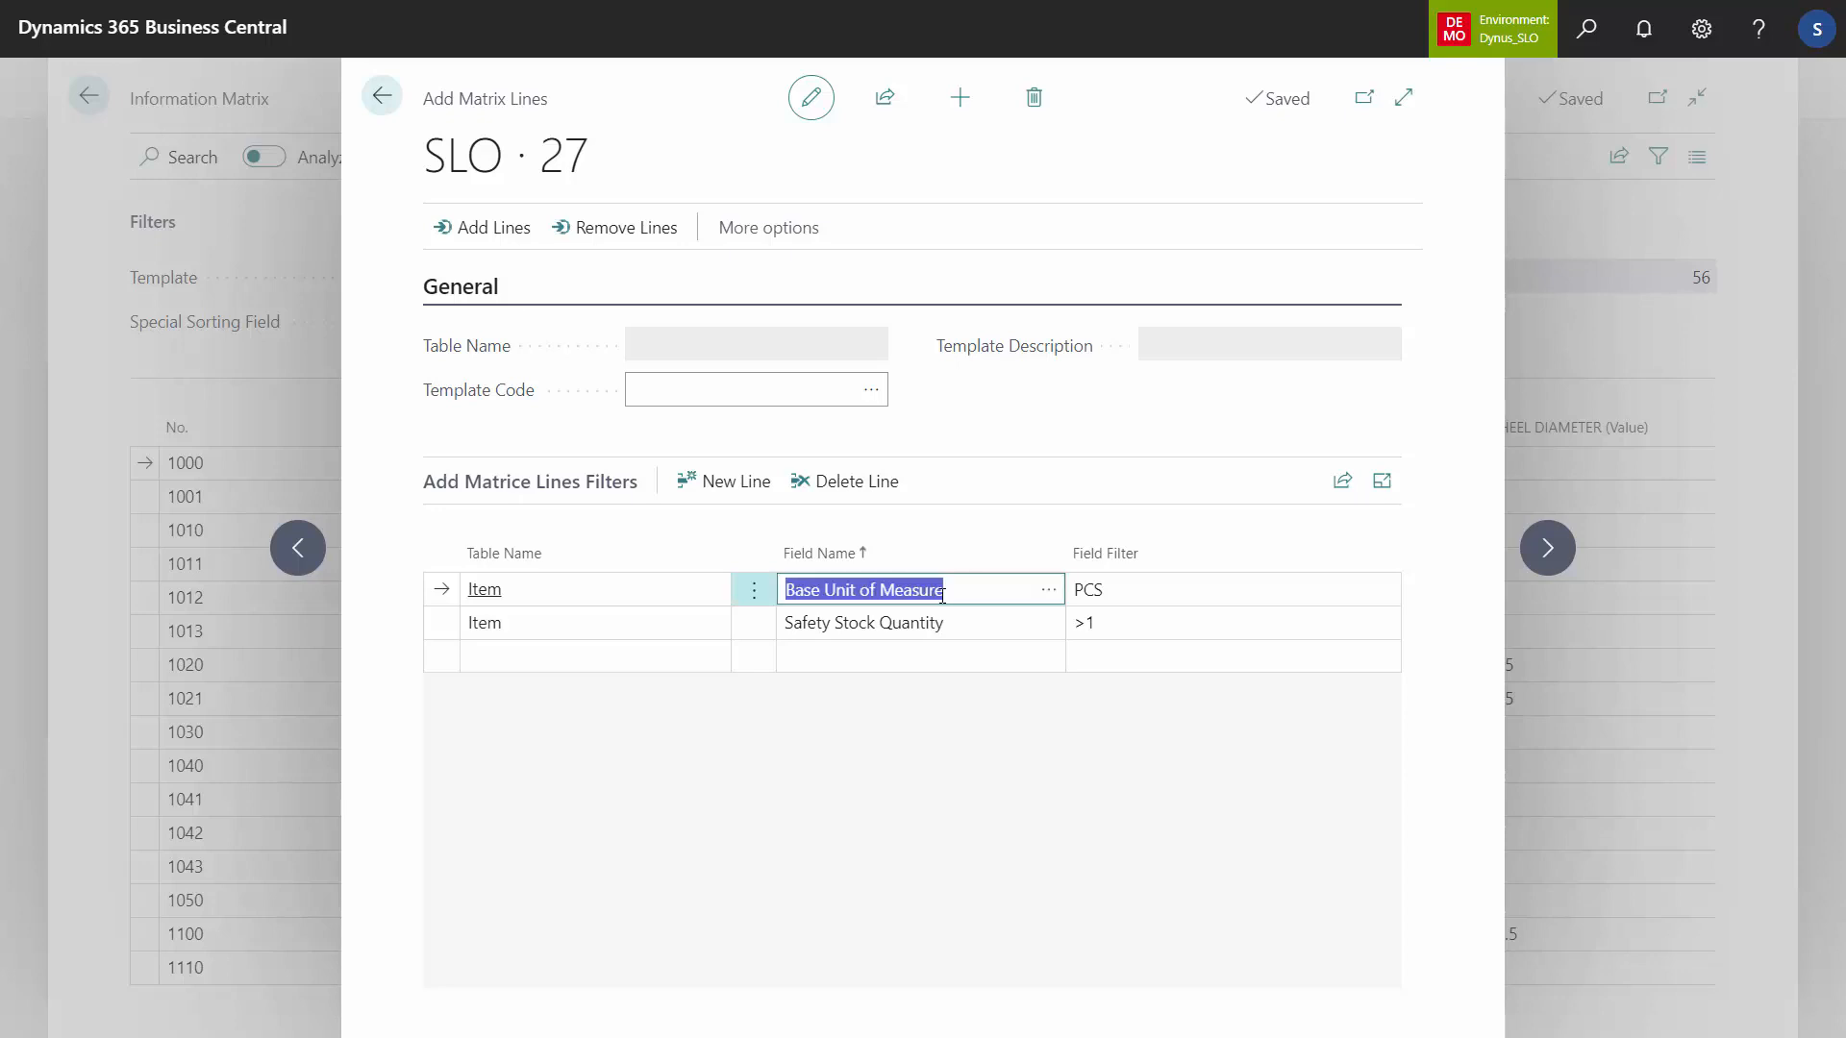
pyautogui.click(1049, 594)
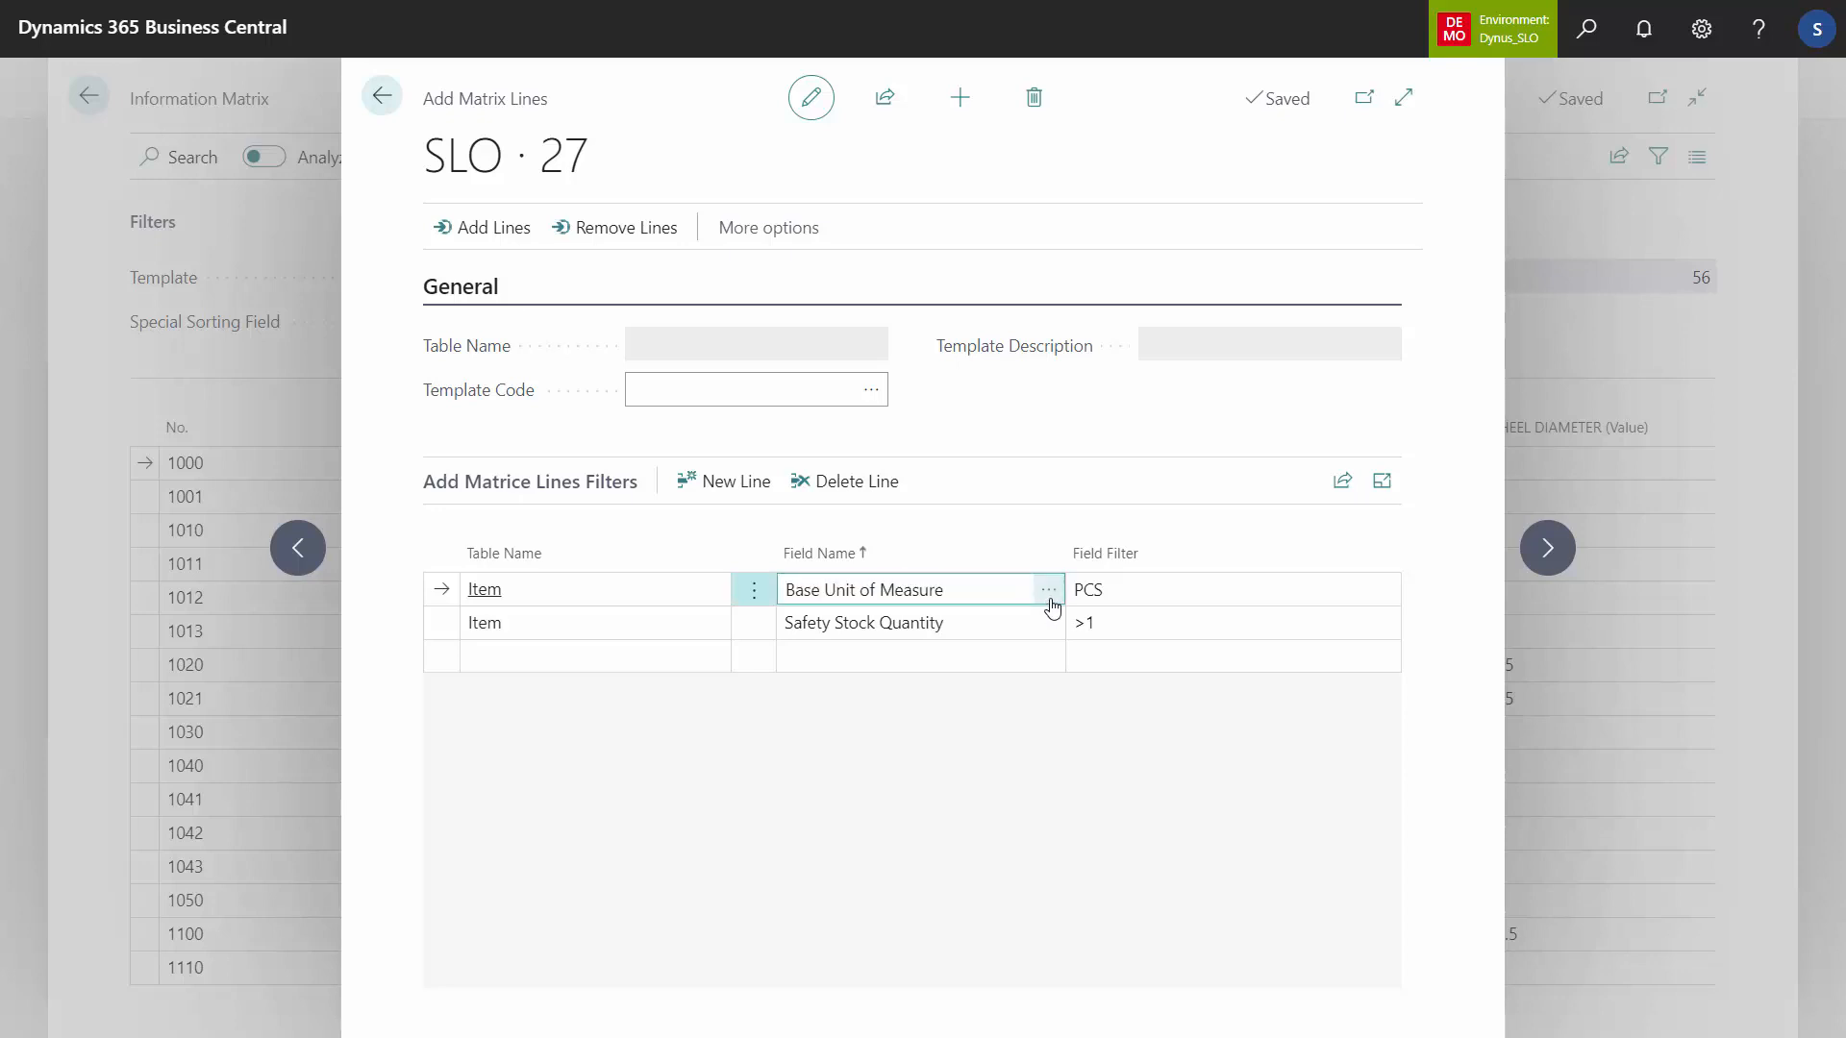
pyautogui.click(992, 440)
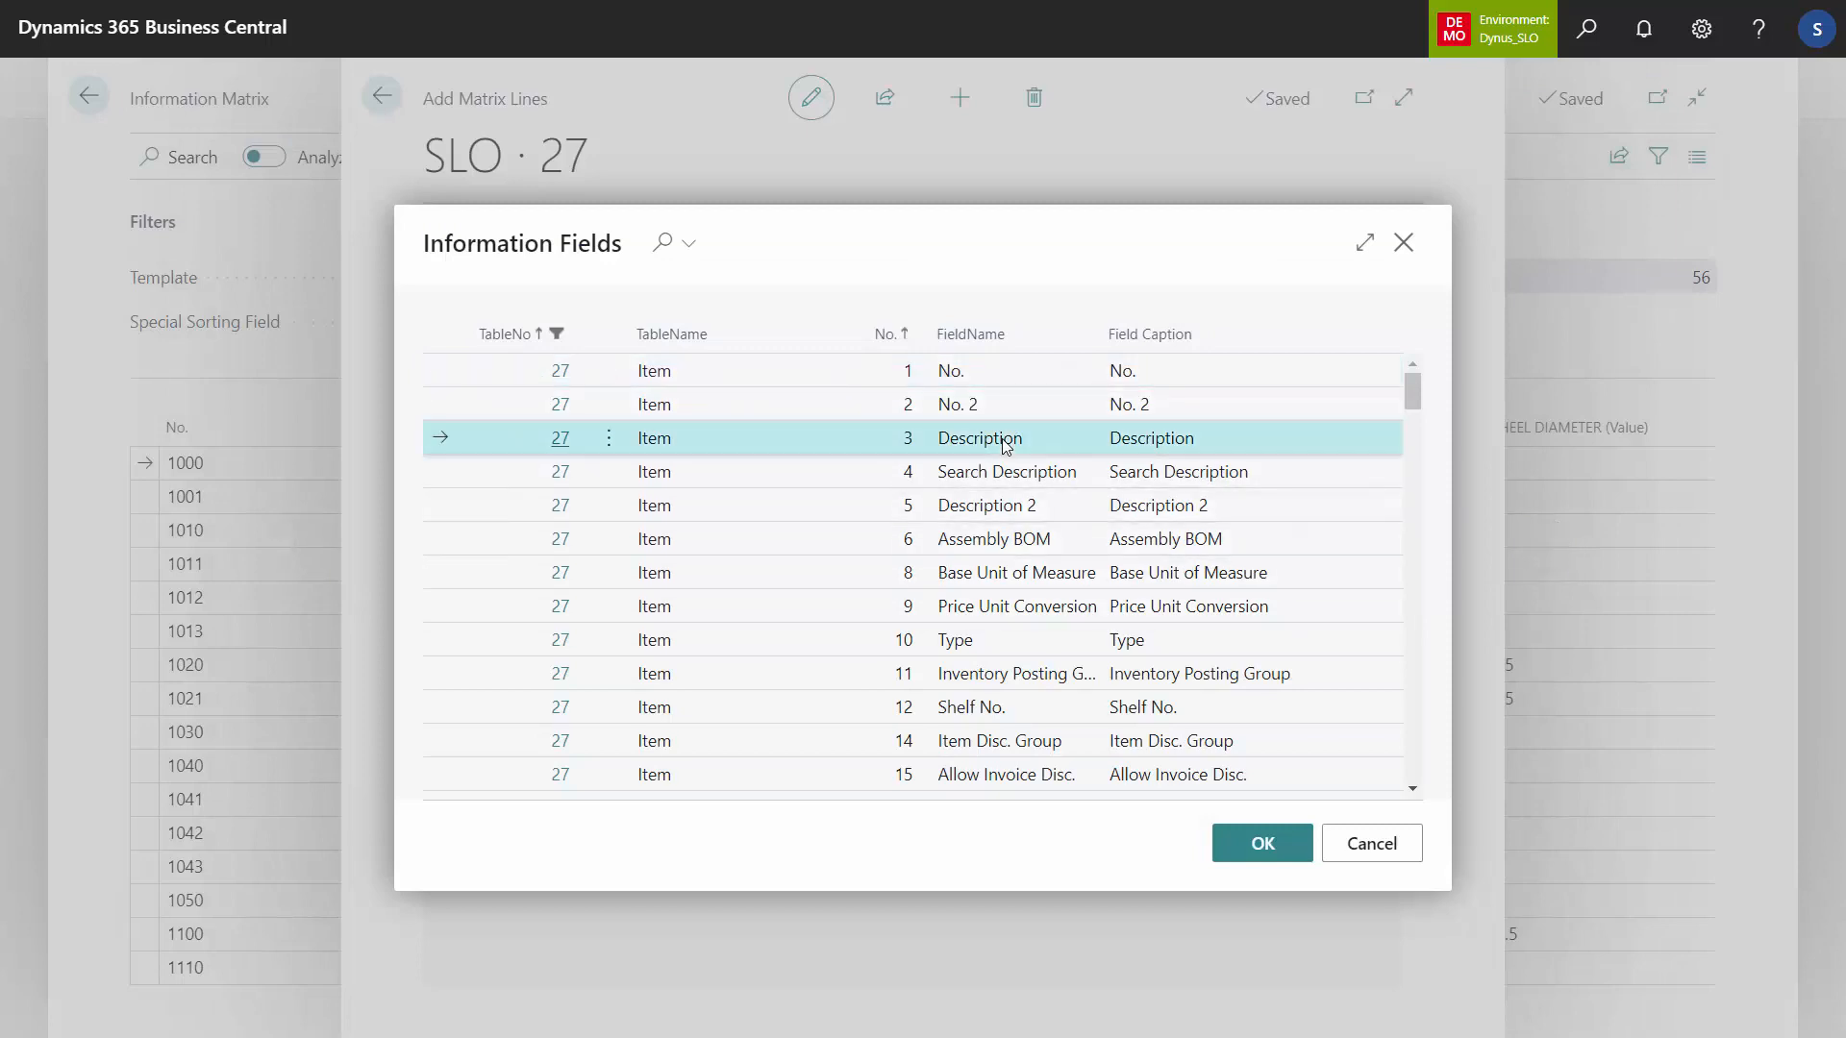
pyautogui.click(1259, 843)
pyautogui.click(1083, 582)
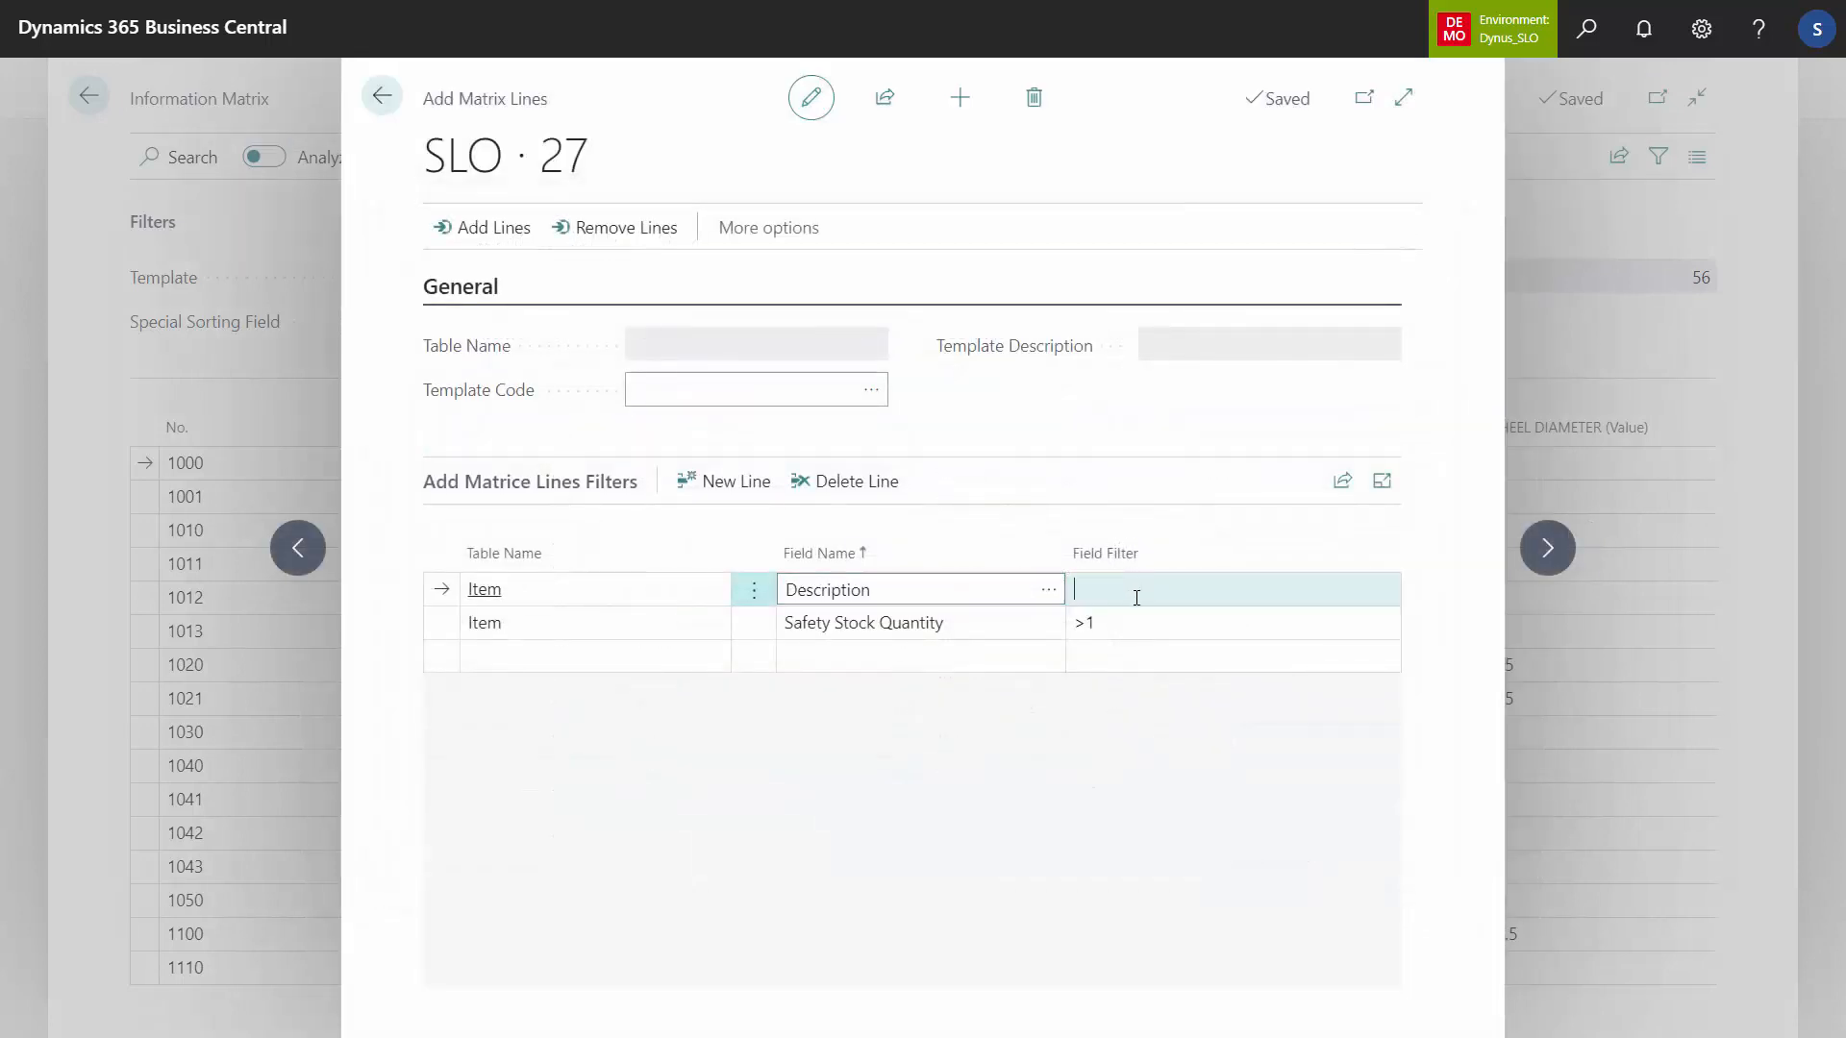
pyautogui.write('*')
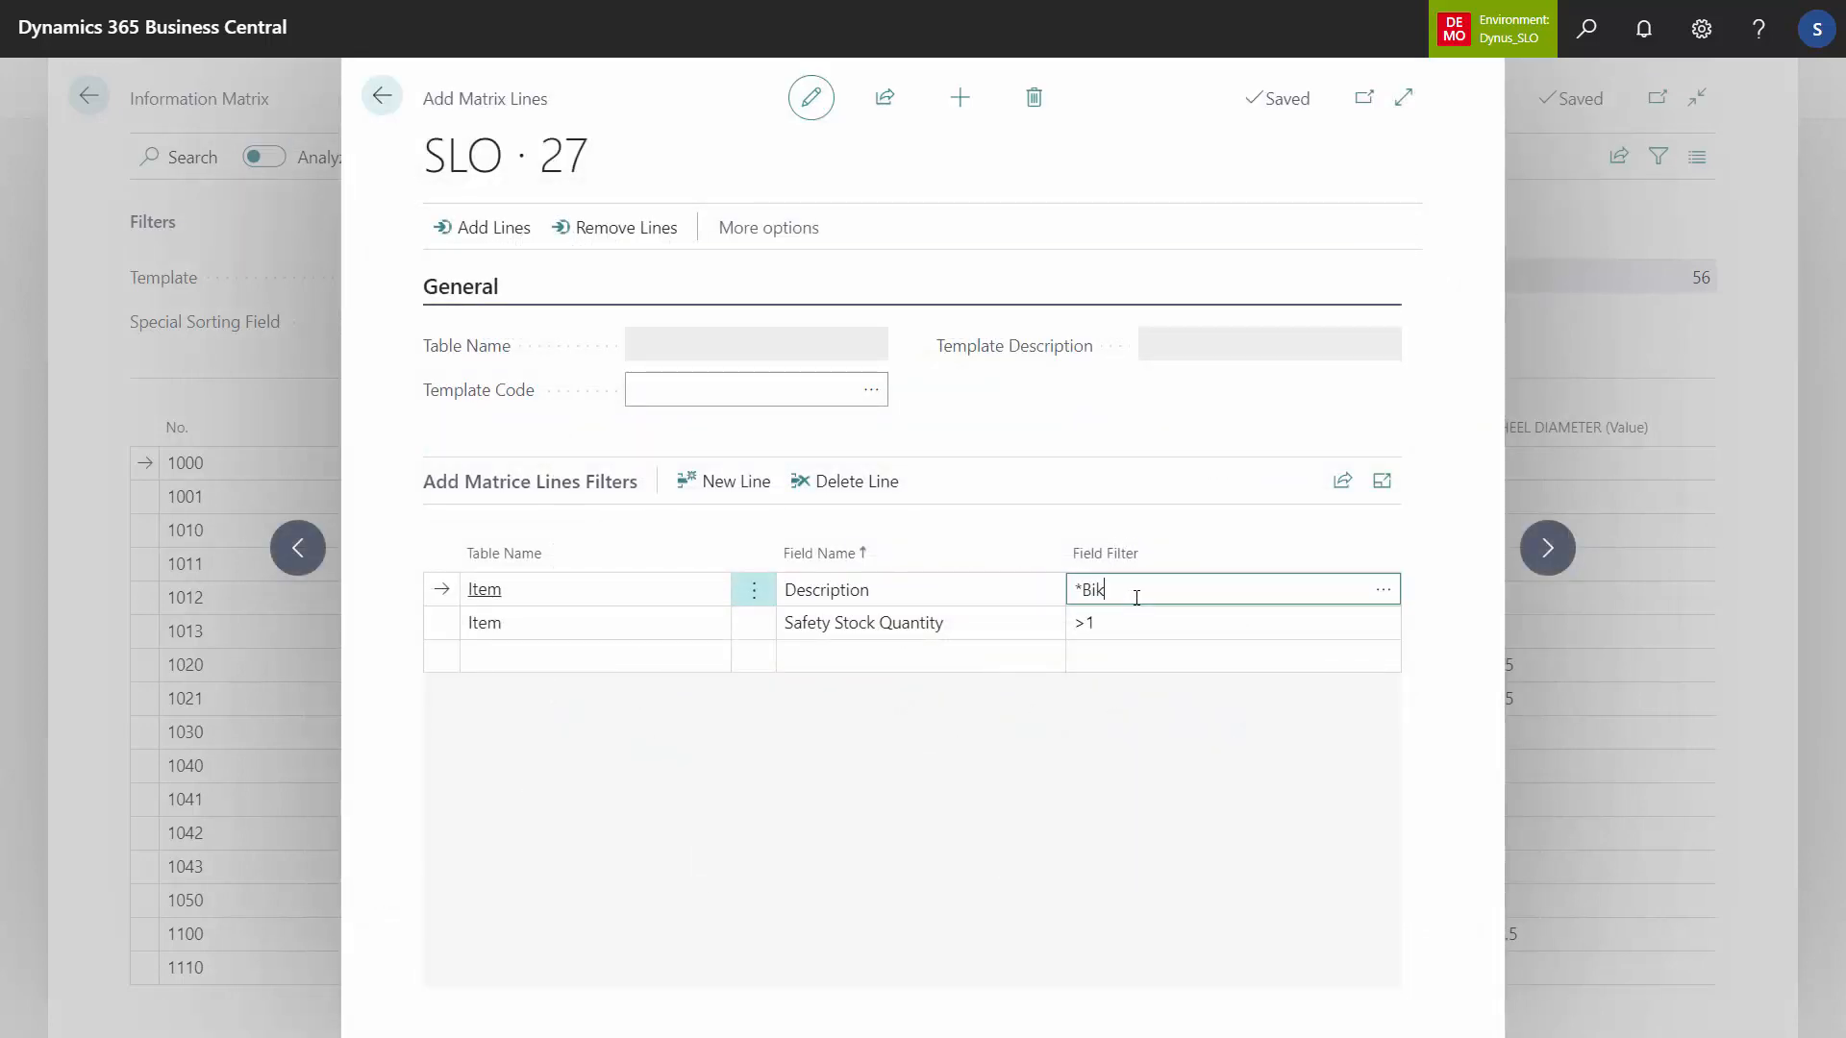
pyautogui.write('Bike*')
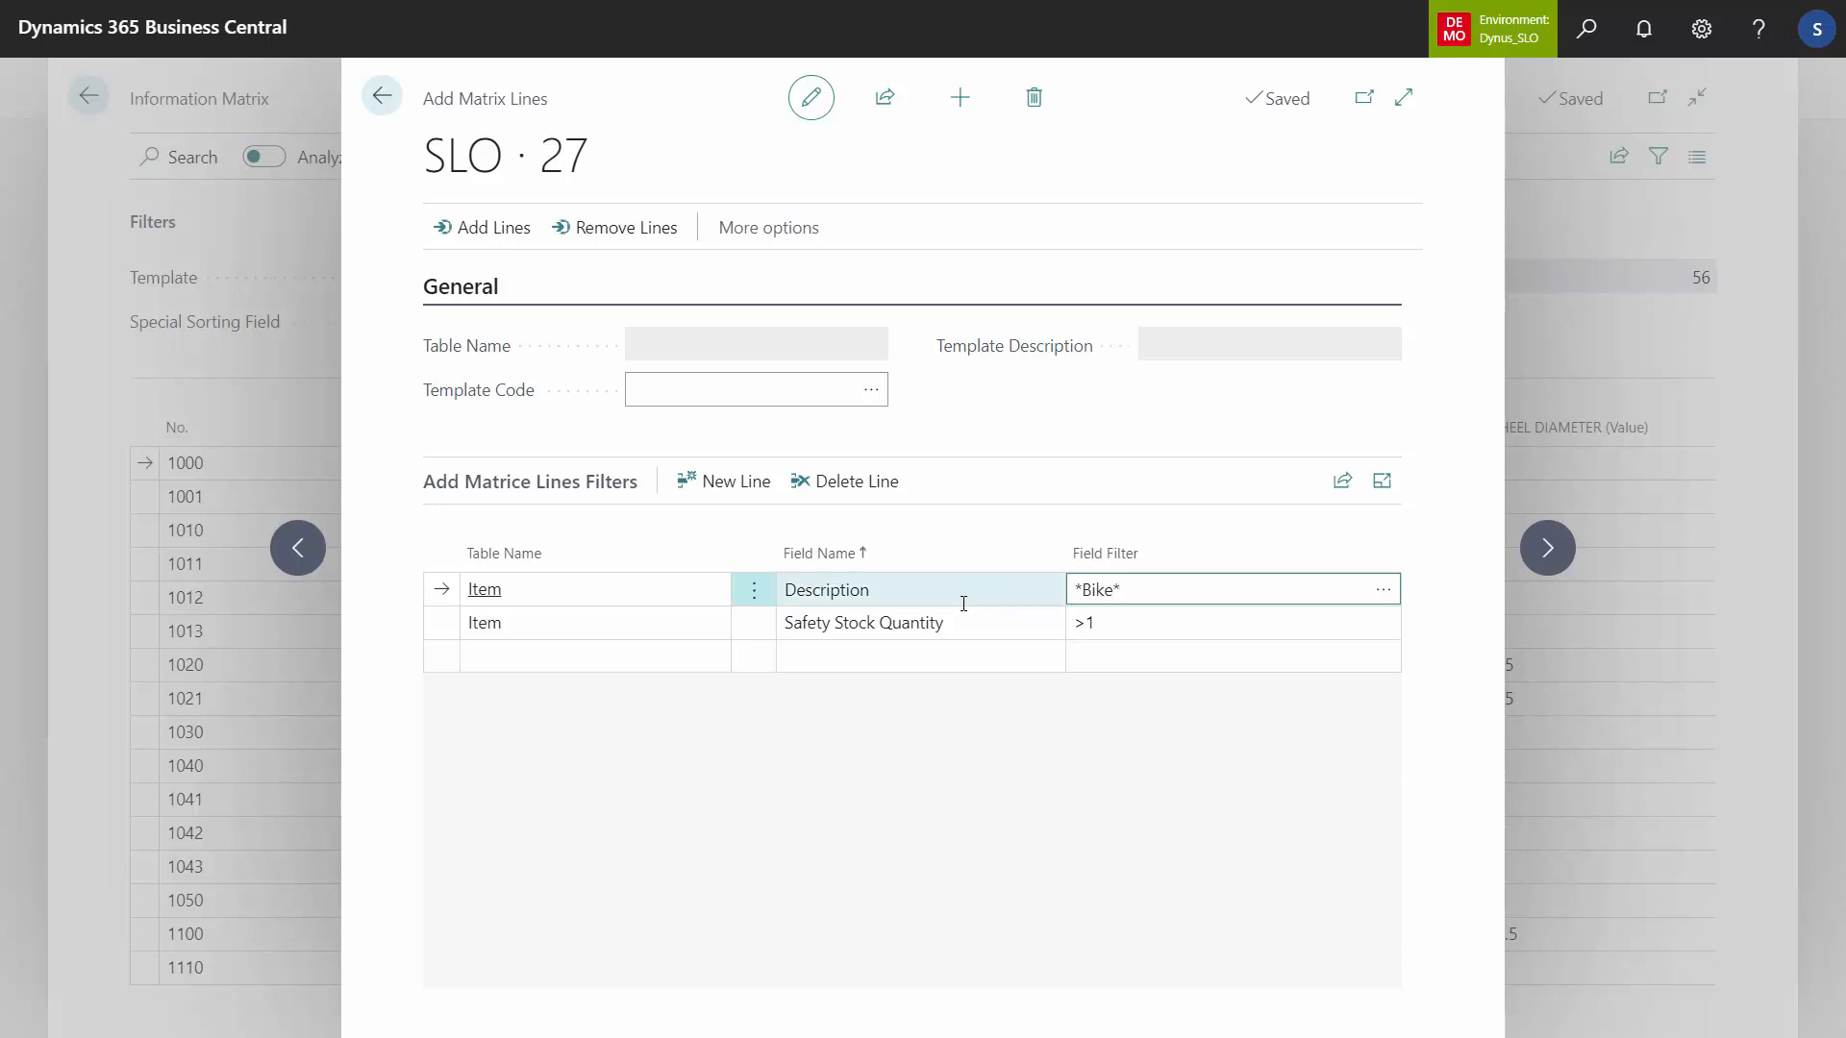
# - Delete the Safety Stock Quantity filter line
pyautogui.click(751, 623)
pyautogui.click(689, 708)
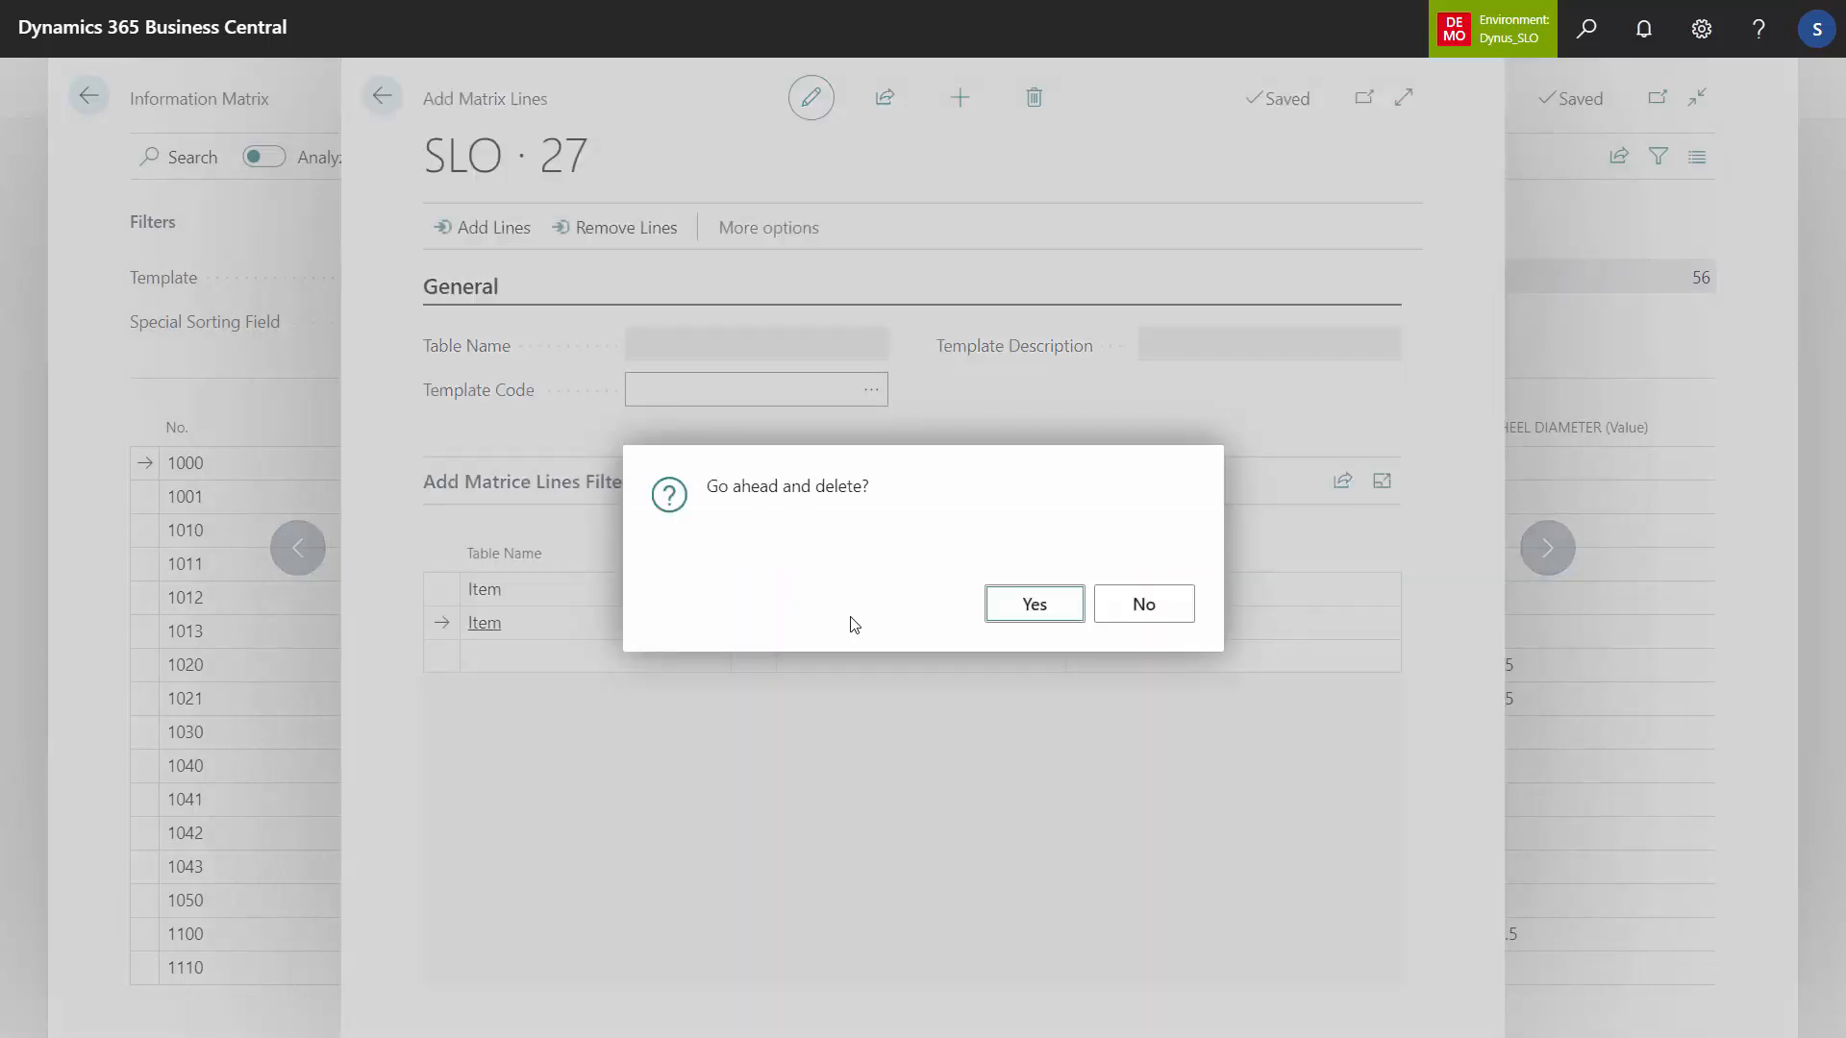
pyautogui.click(1031, 603)
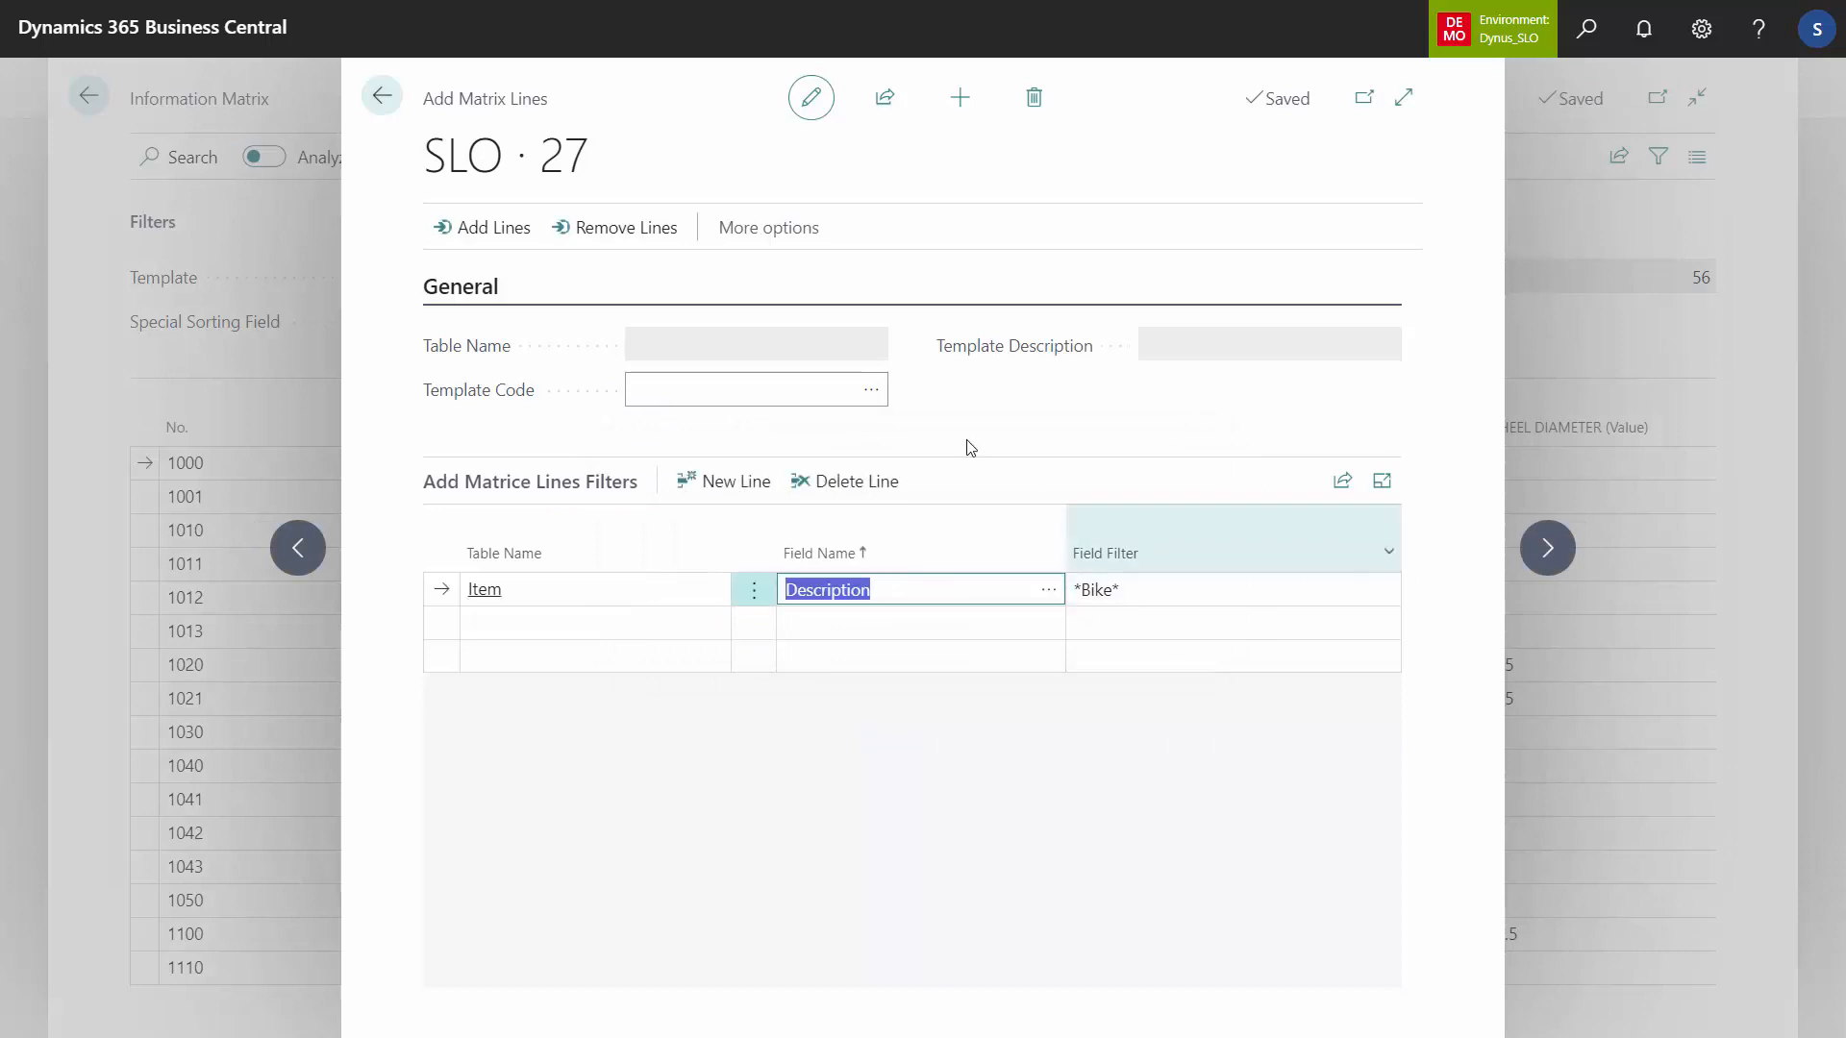
# - Remove the lines matching the description filter from the matrix and return to the Information Matrix
pyautogui.click(626, 228)
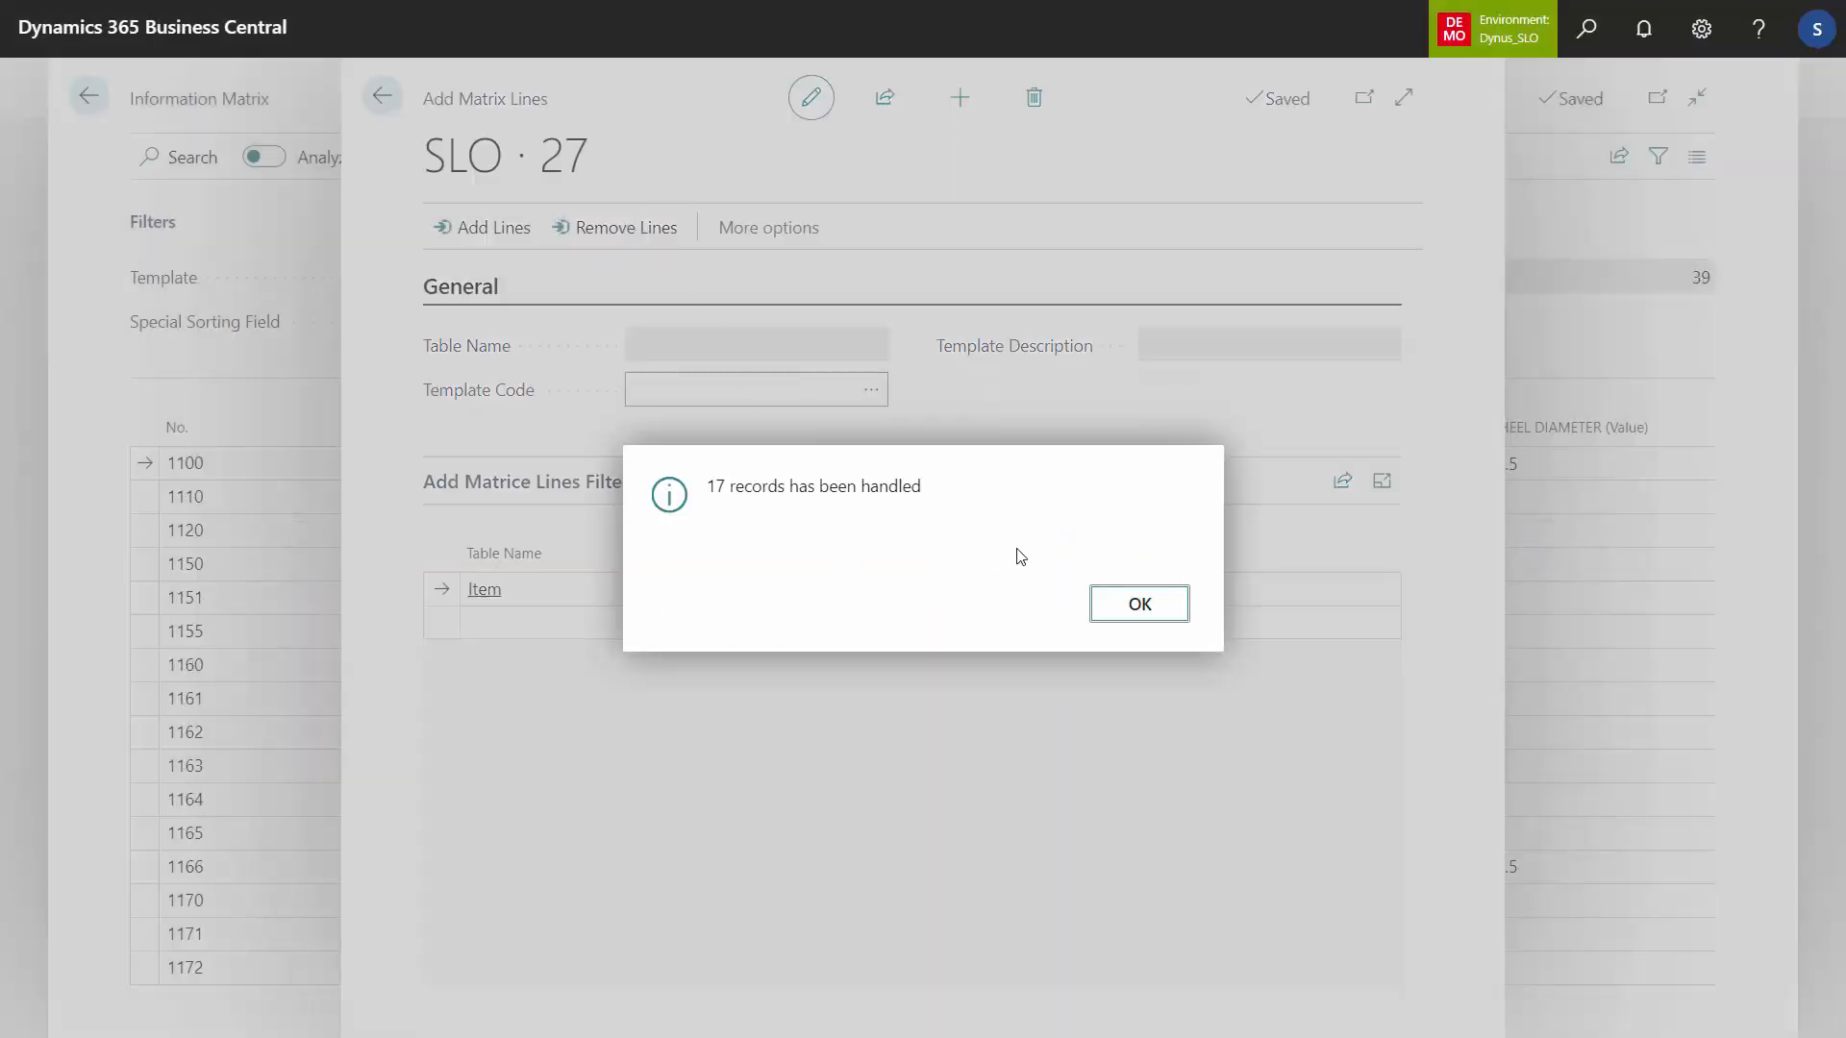
pyautogui.click(1146, 609)
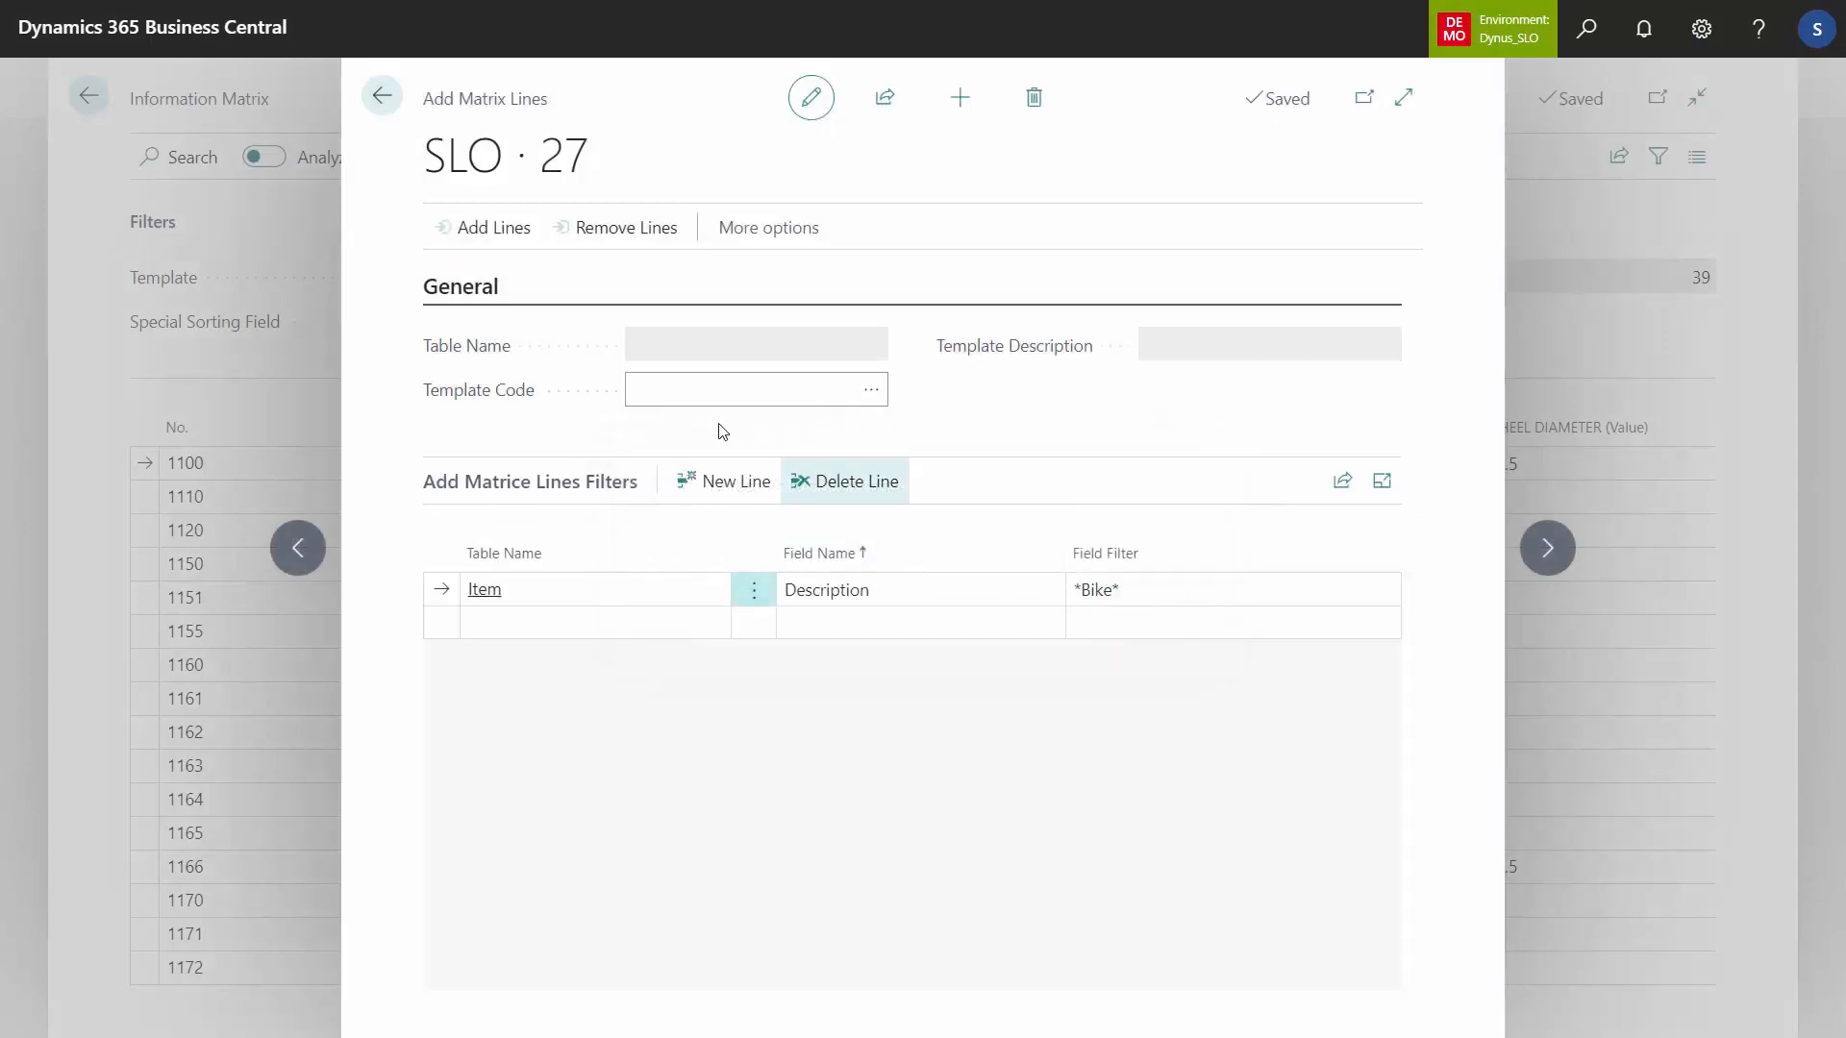
pyautogui.click(383, 98)
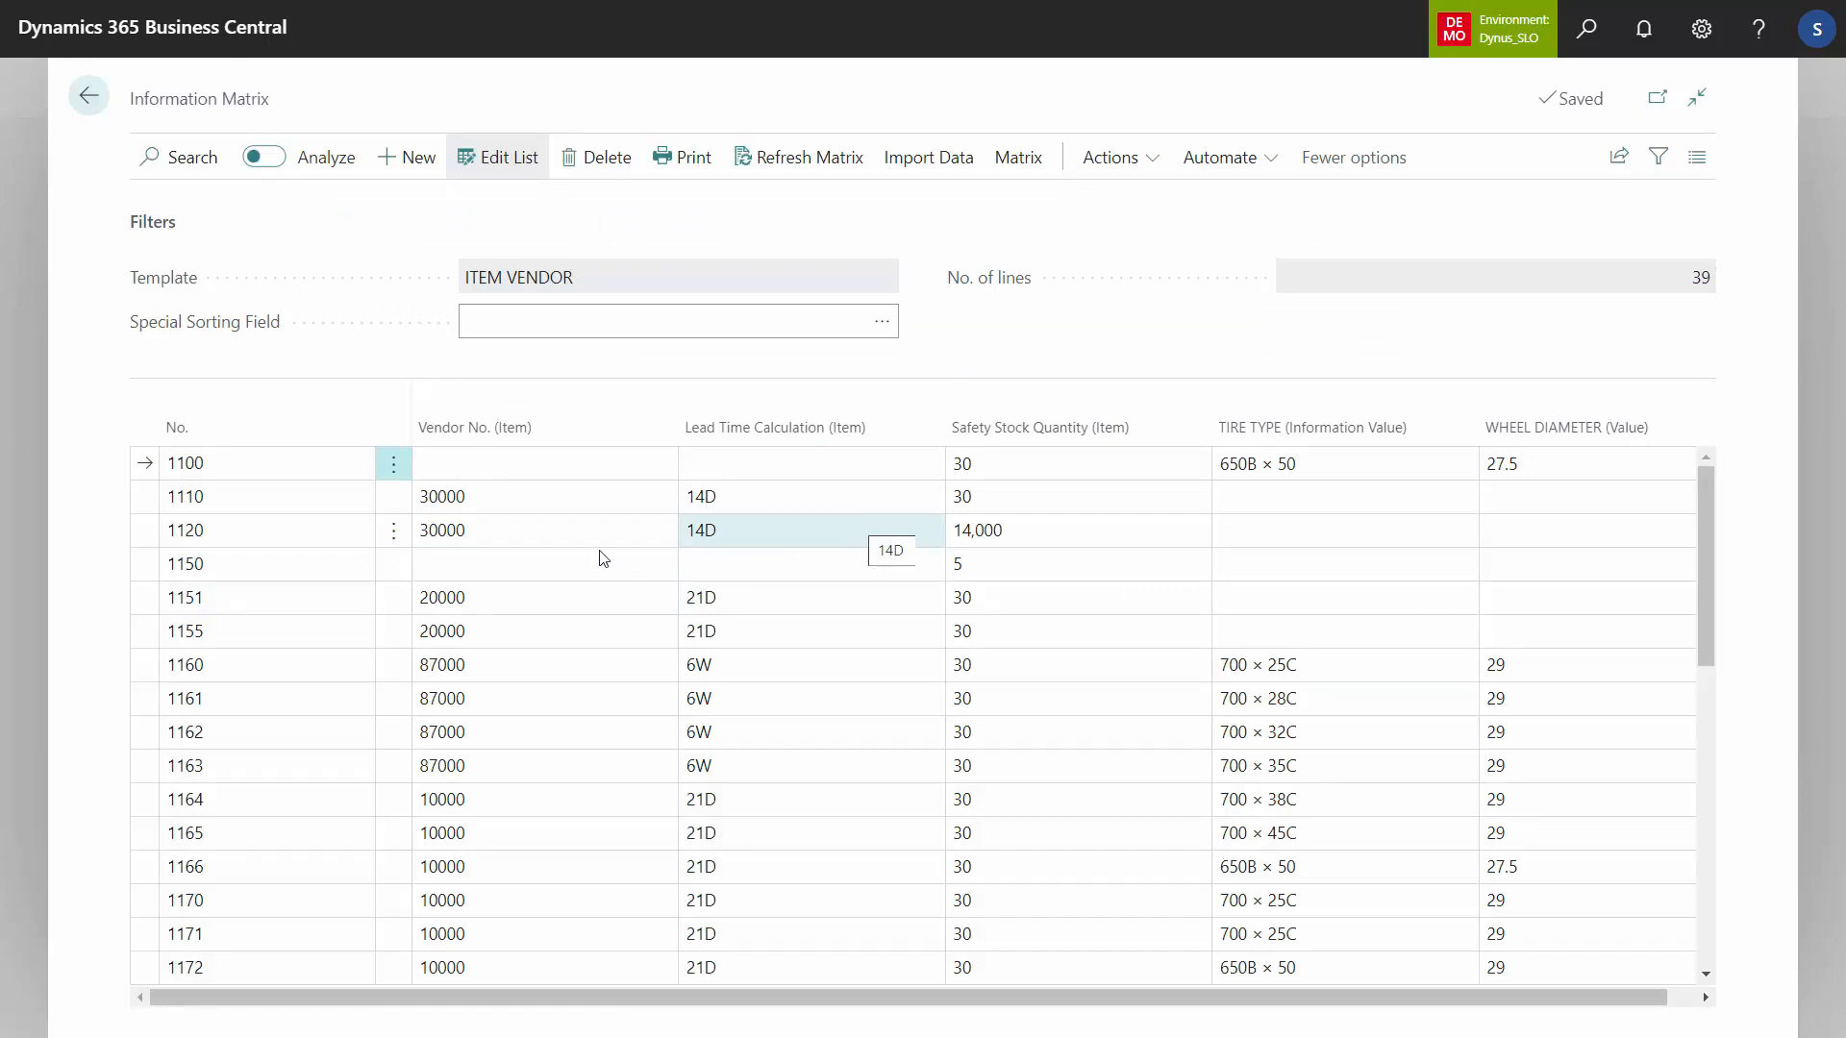
# - Select all lines in the Information Matrix and delete them
pyautogui.click(394, 572)
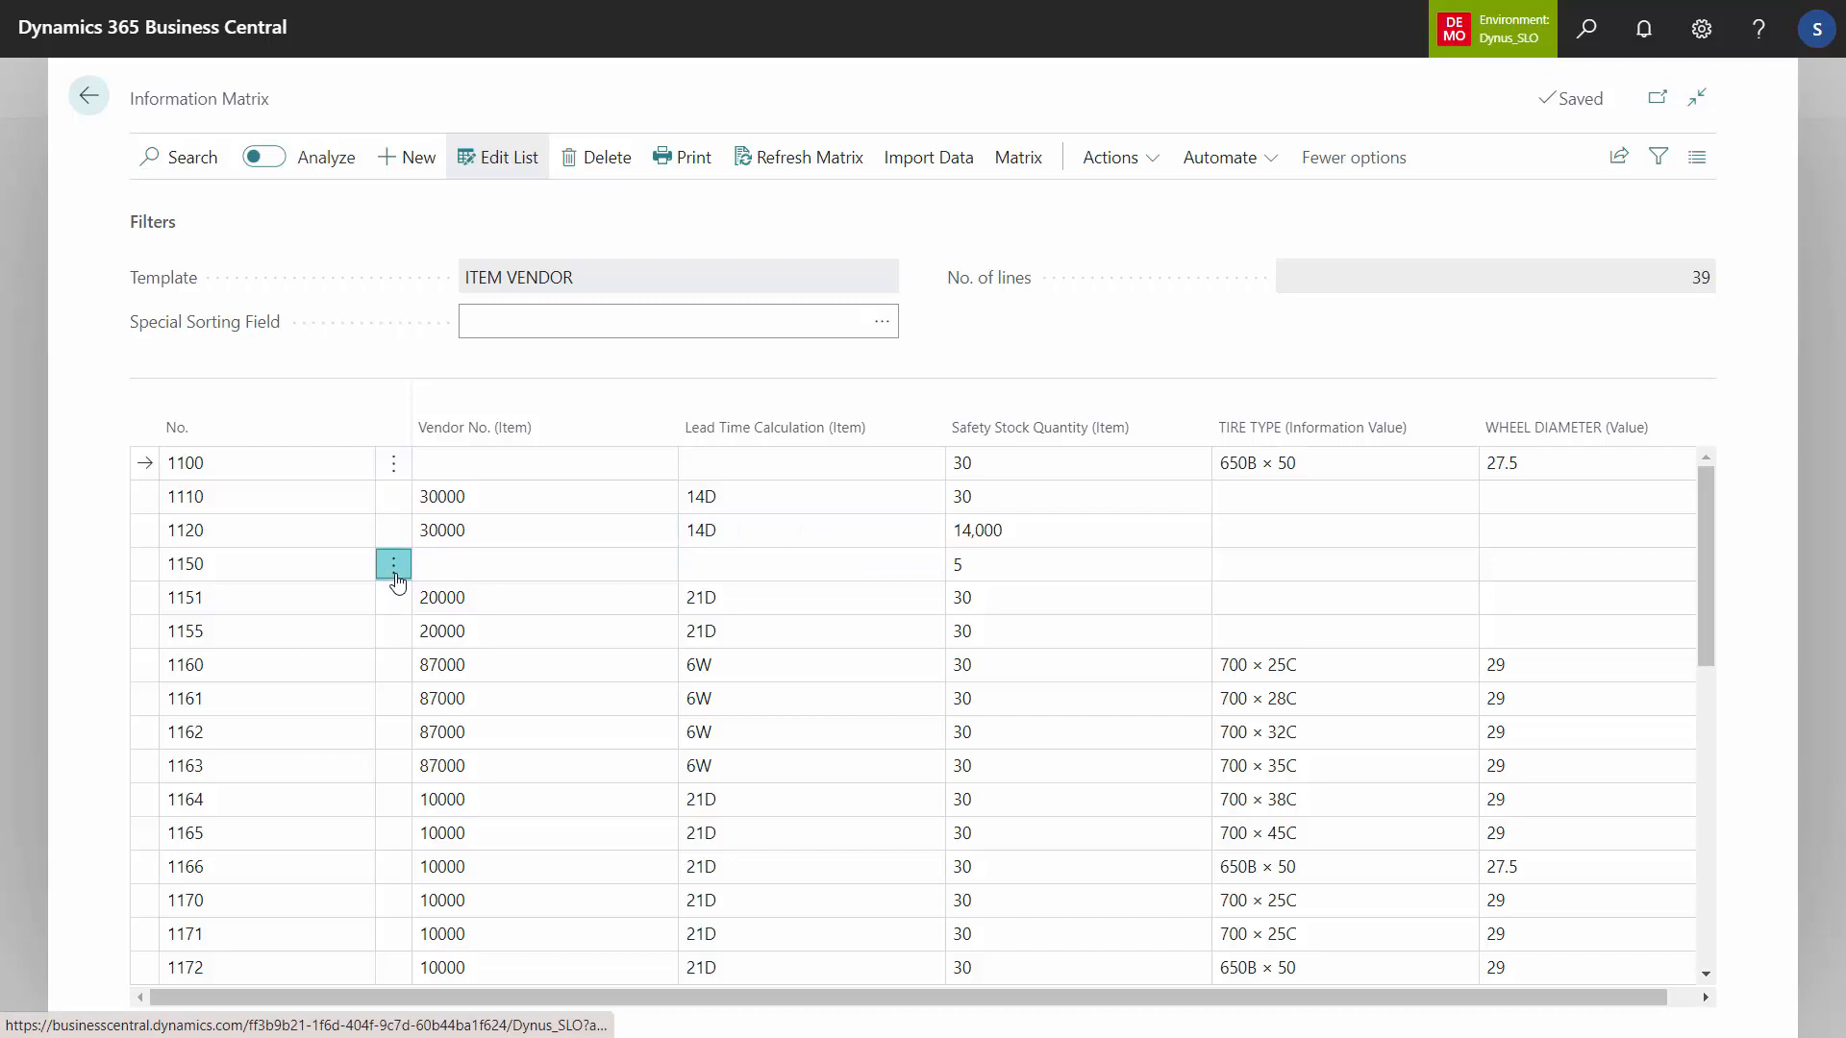
pyautogui.click(510, 646)
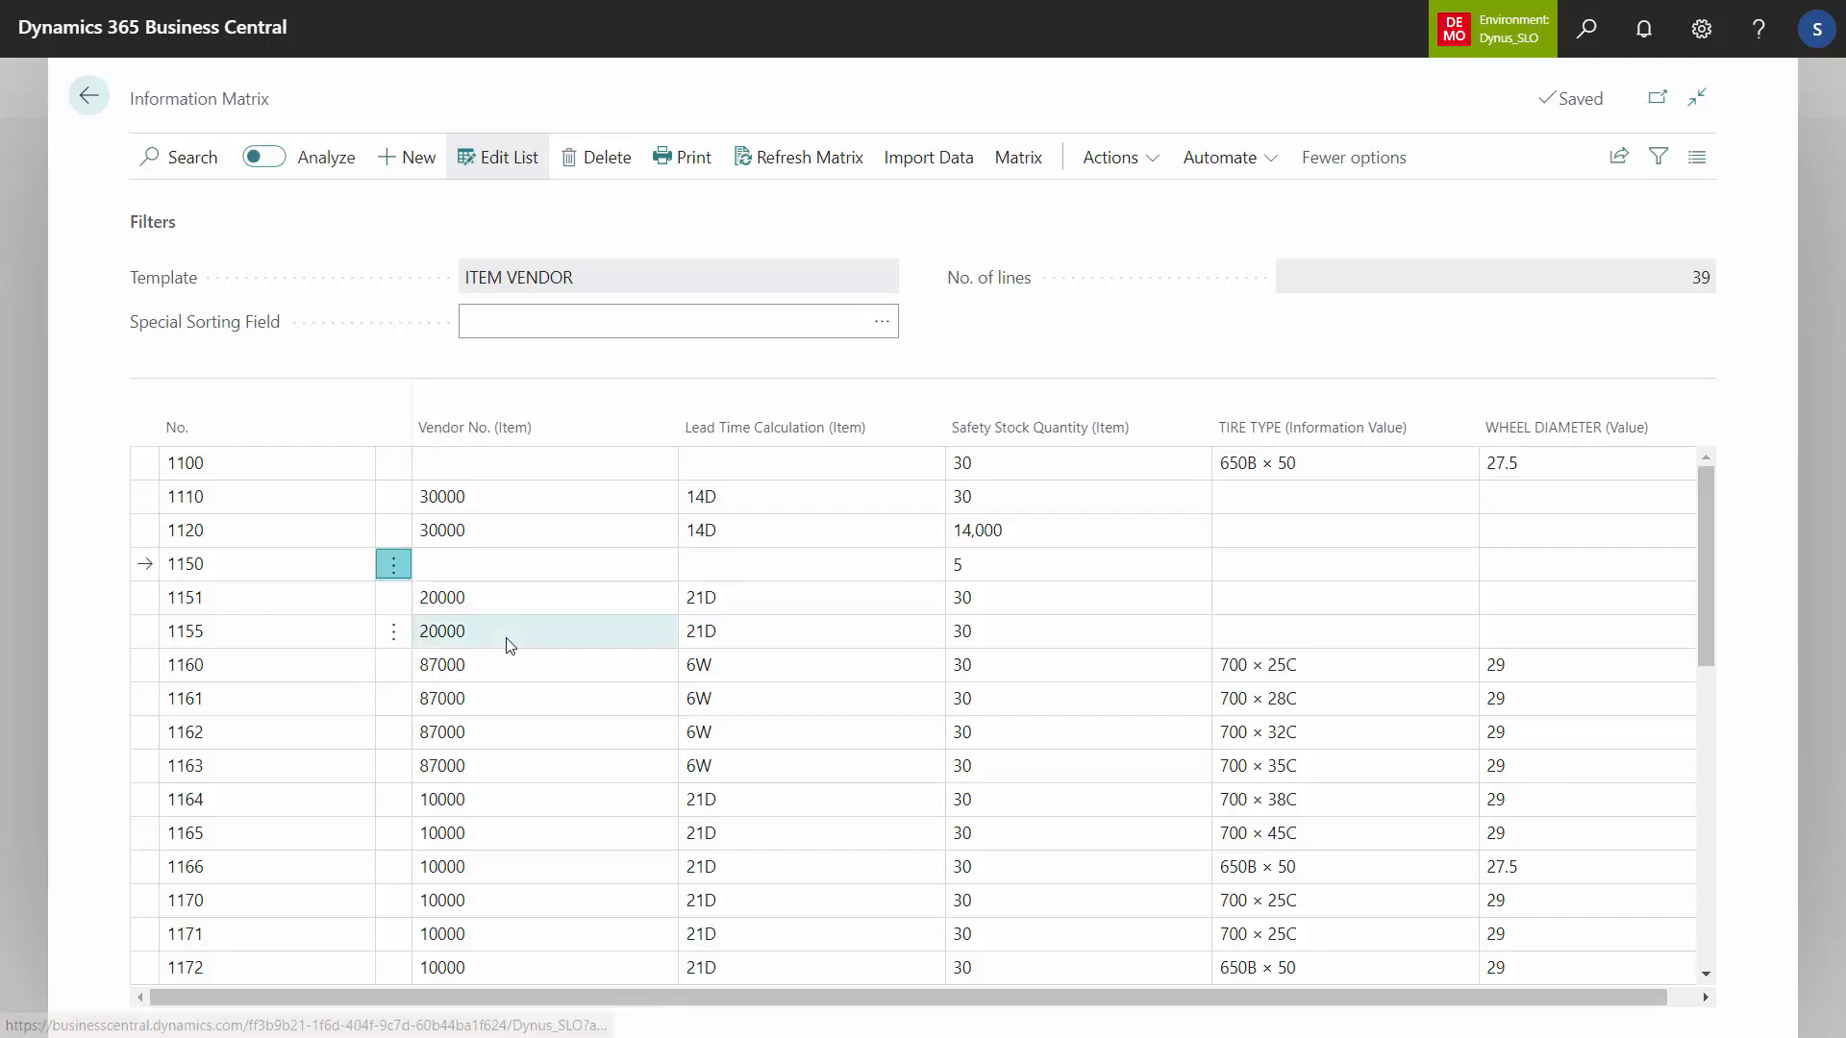
pyautogui.click(394, 564)
pyautogui.click(362, 650)
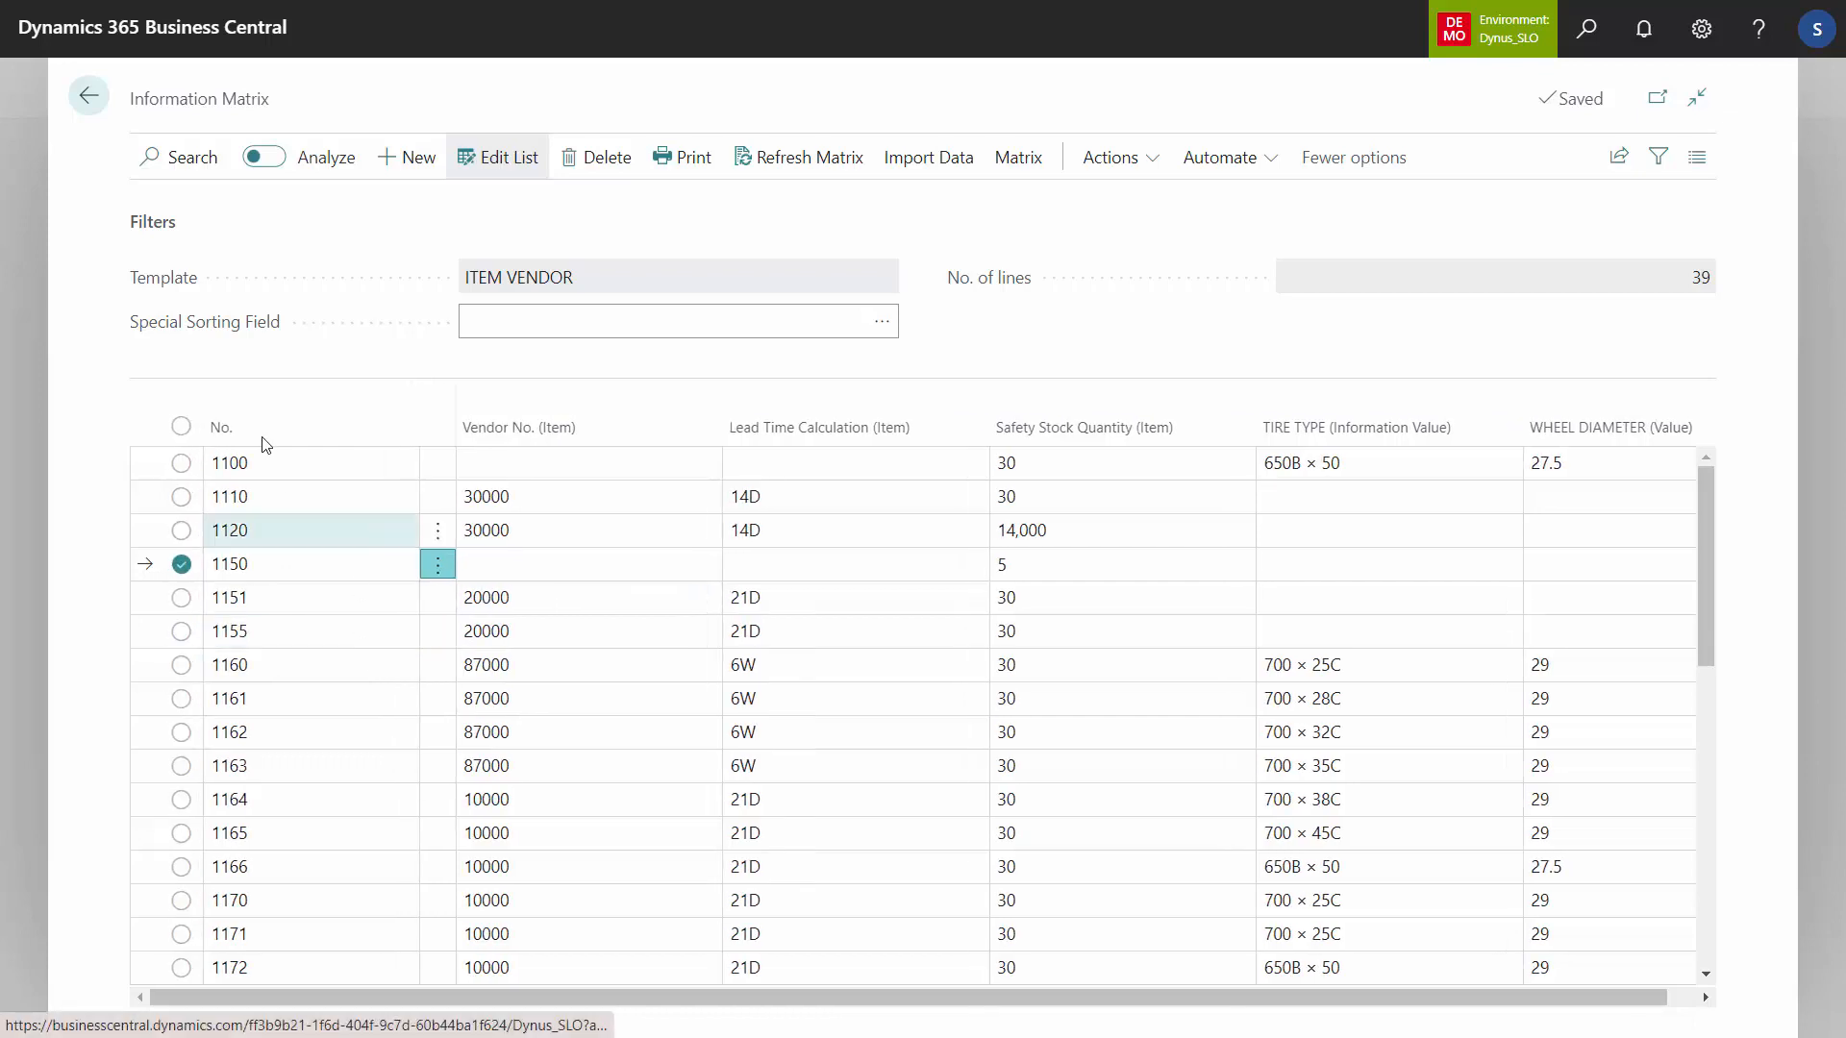
pyautogui.click(182, 426)
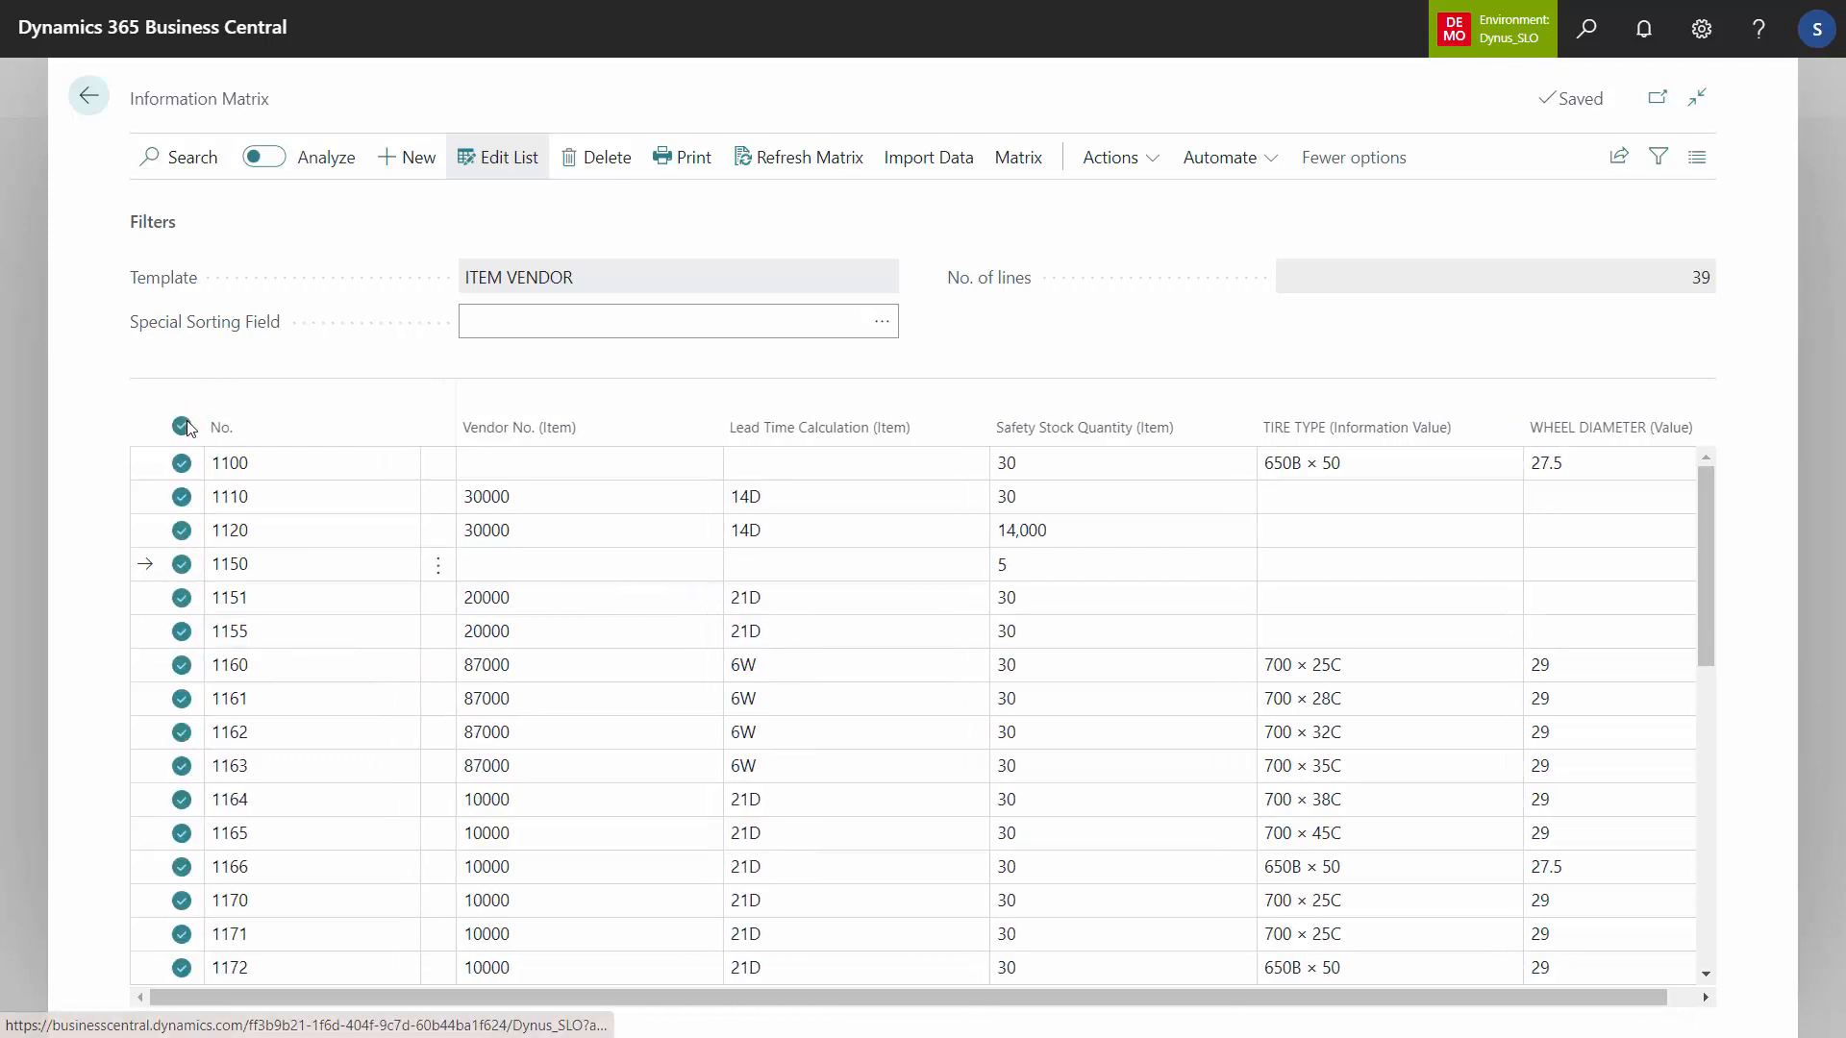
pyautogui.click(624, 175)
pyautogui.click(1035, 604)
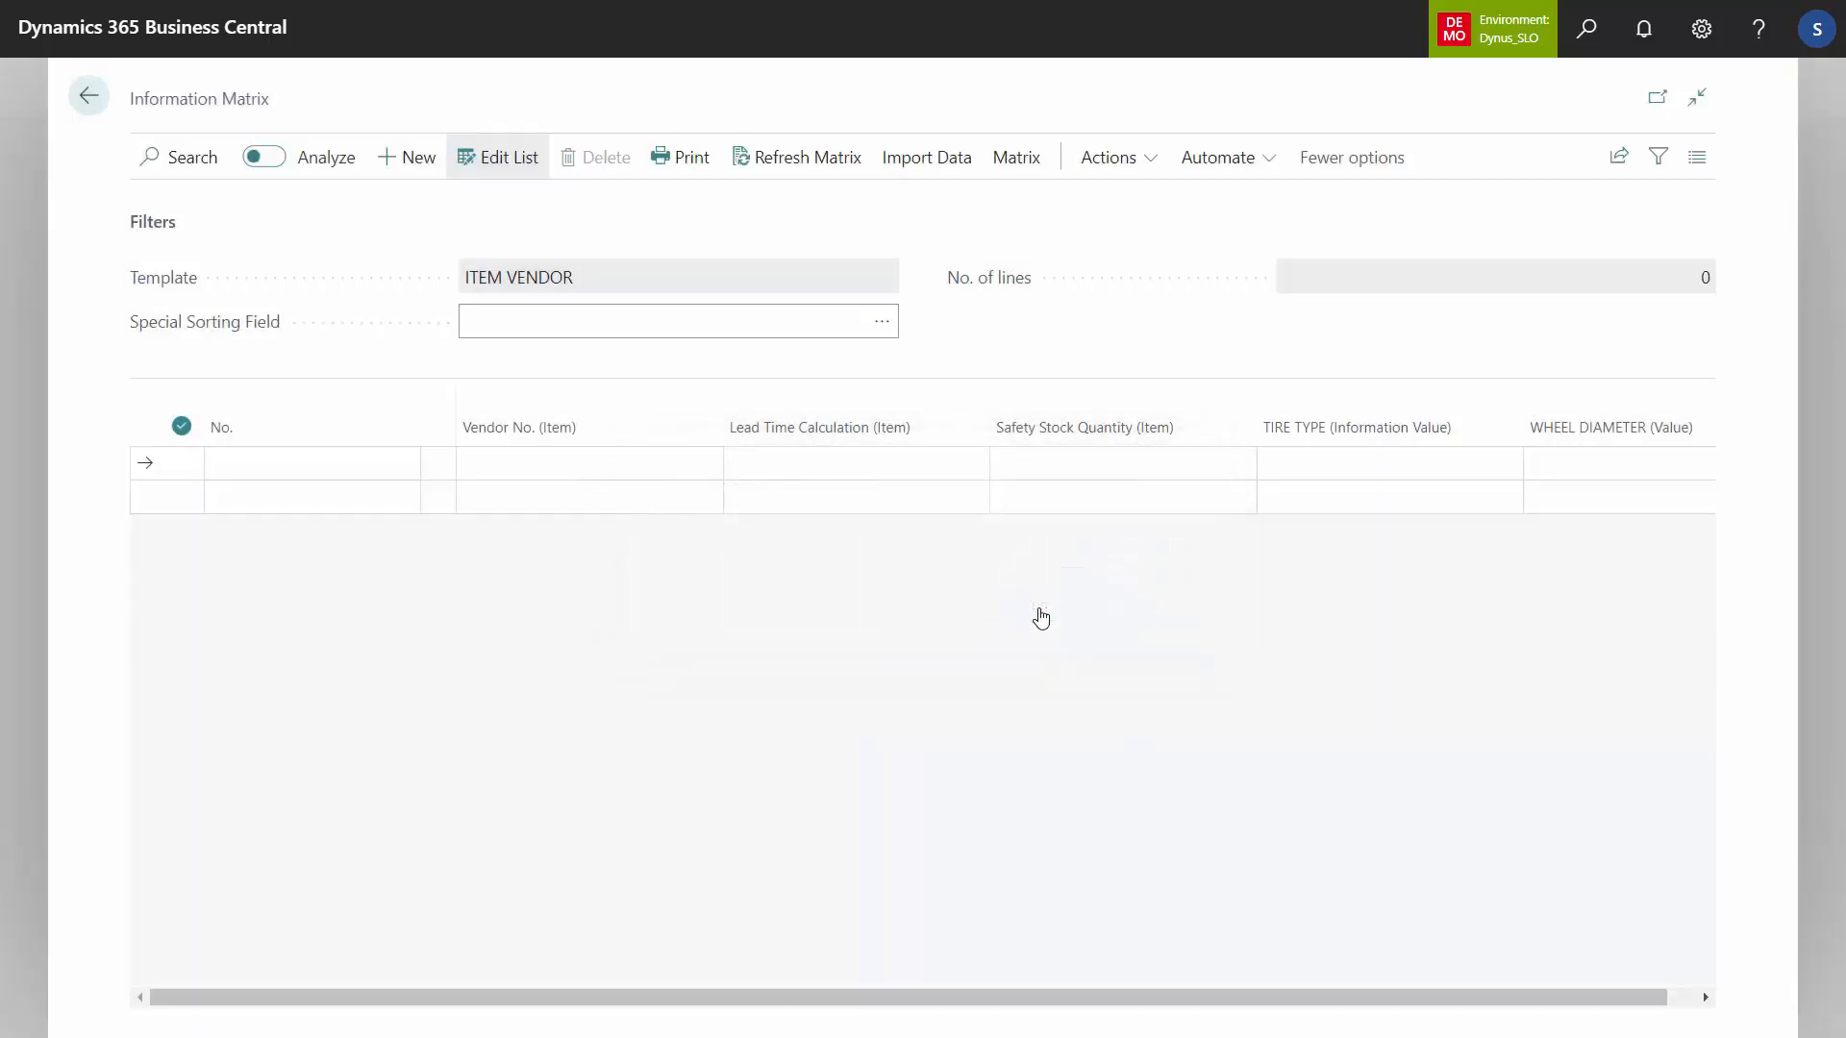
# - Start an import from information records, check the Subtype options, and filter the Information Code on BIKE TYPE
pyautogui.click(921, 165)
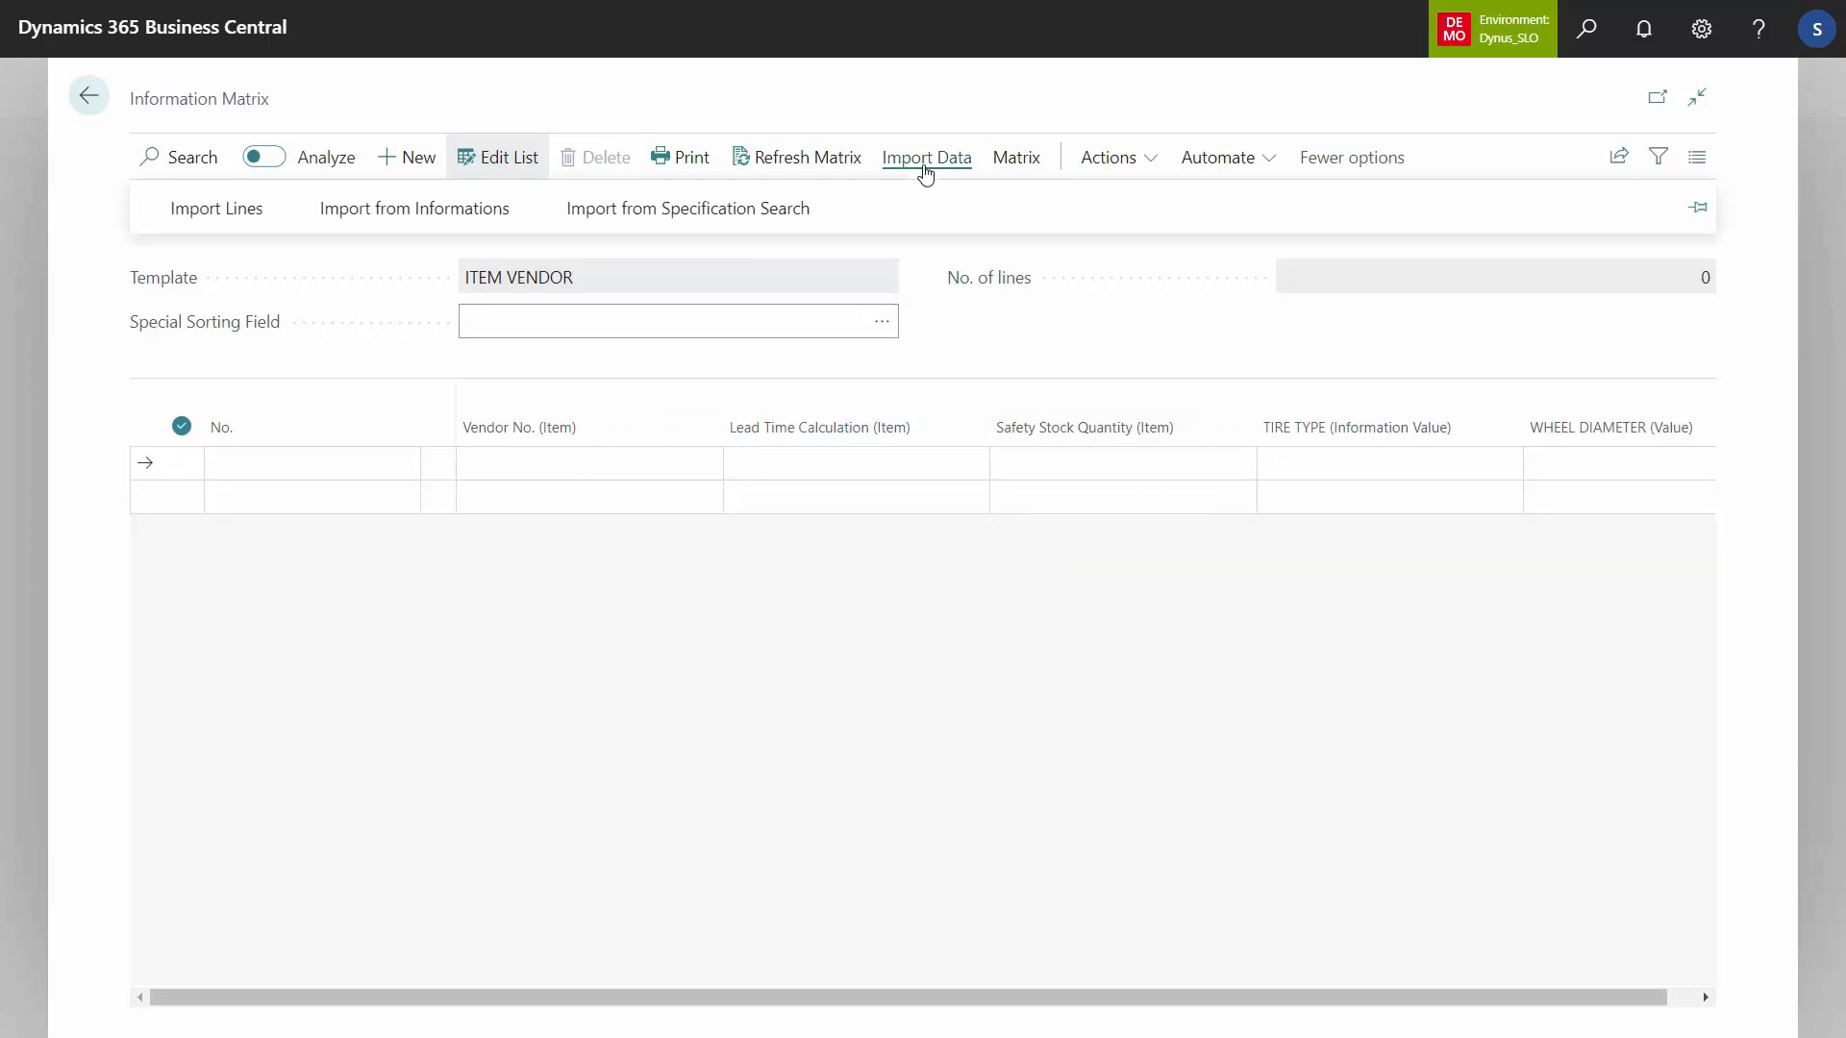
pyautogui.click(439, 211)
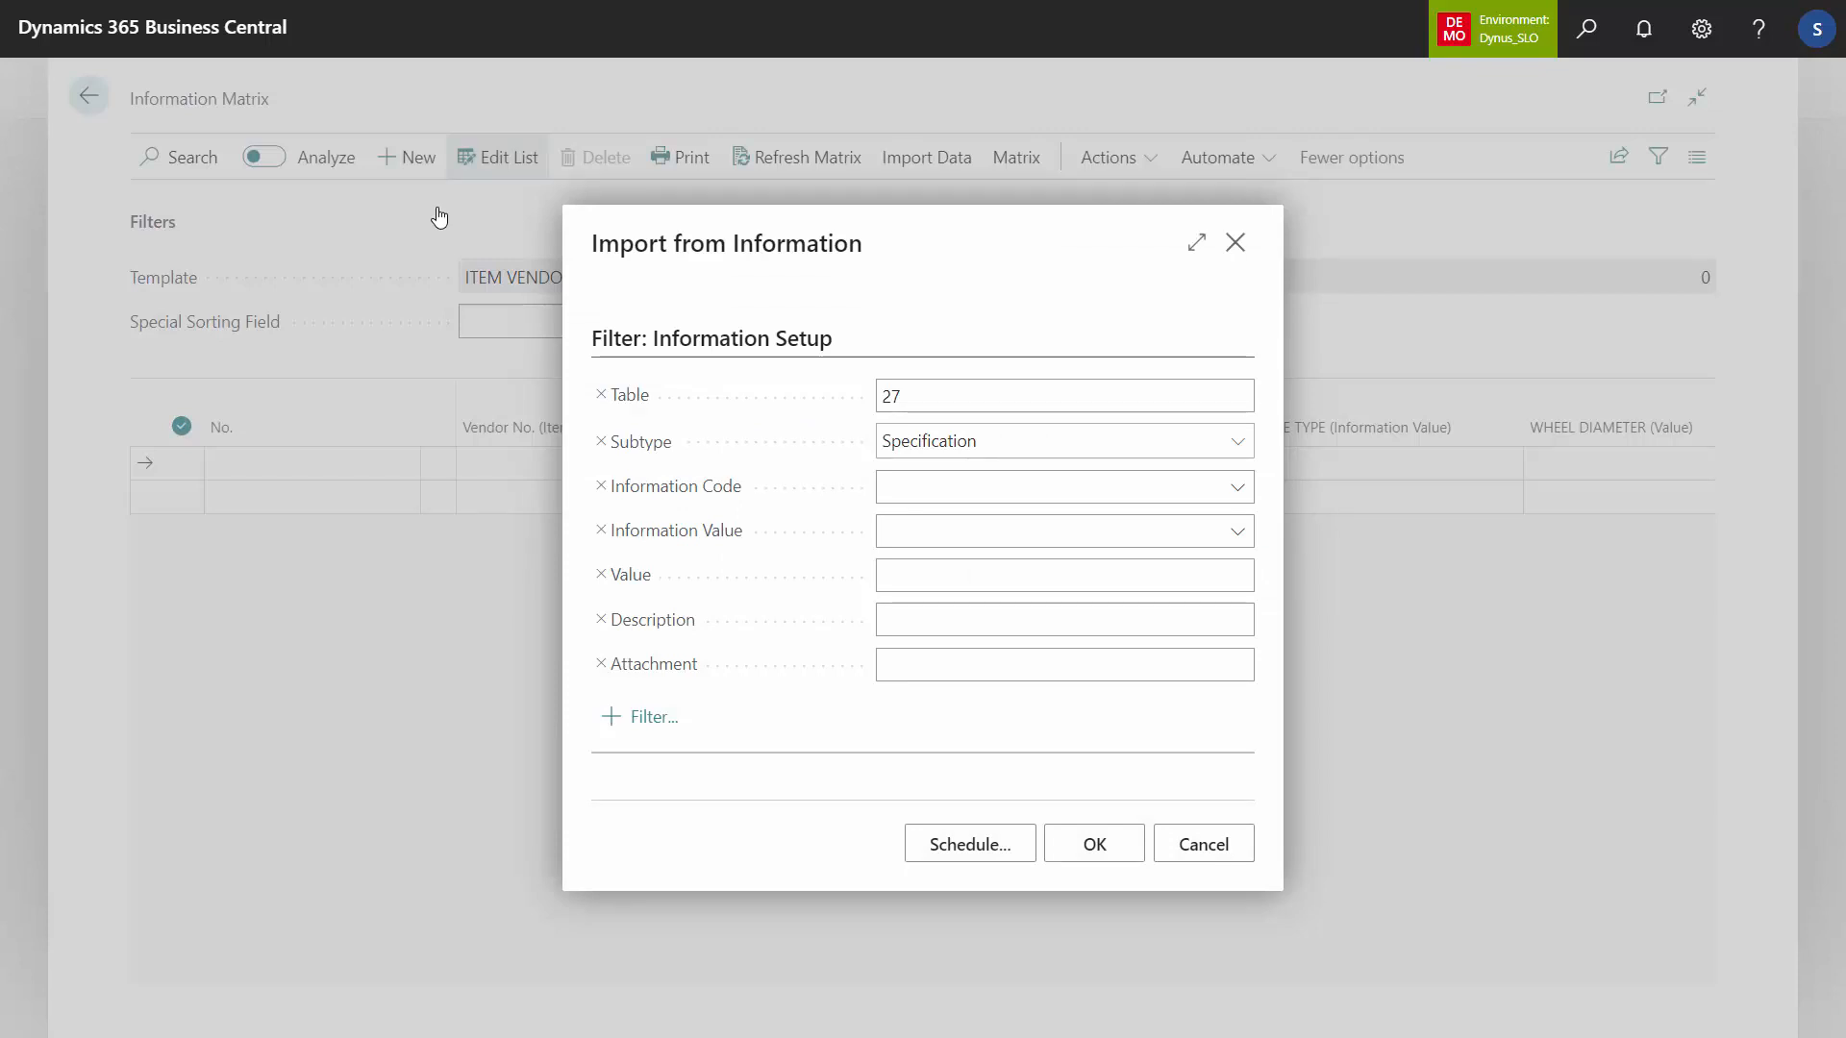
pyautogui.click(1017, 445)
pyautogui.click(1017, 445)
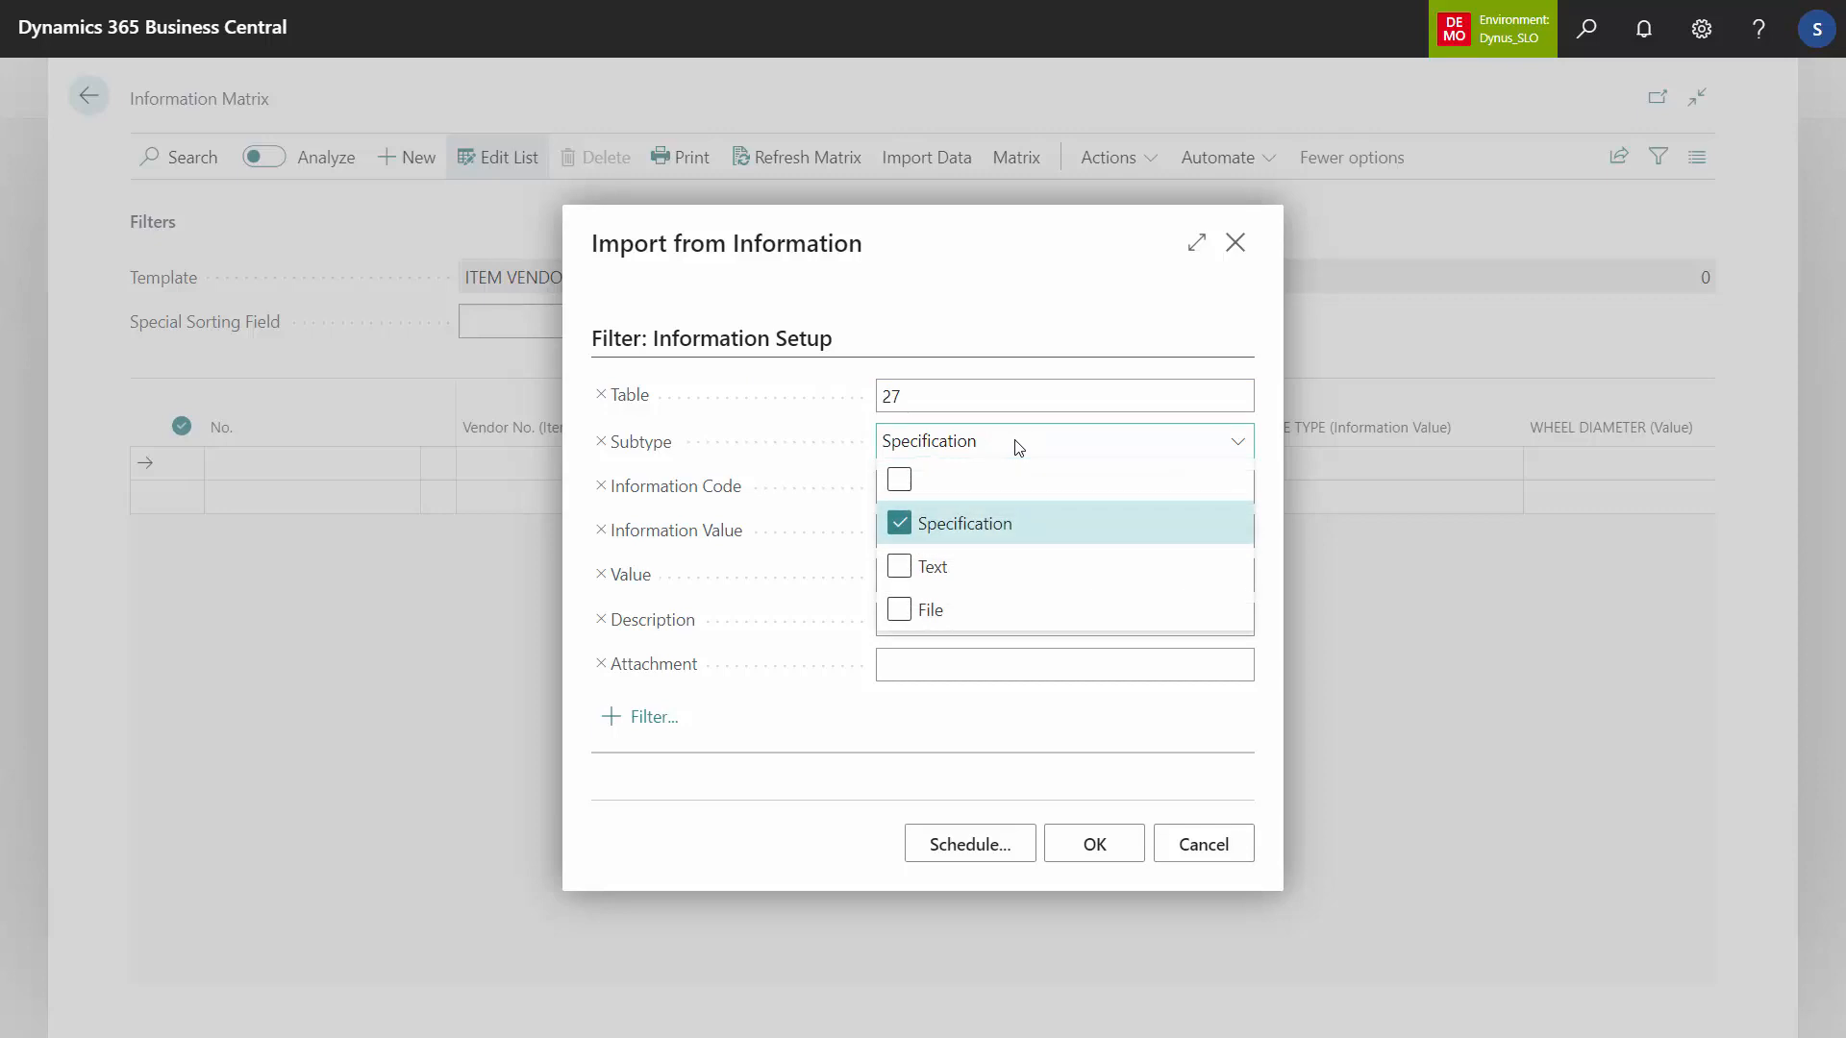
pyautogui.click(1017, 445)
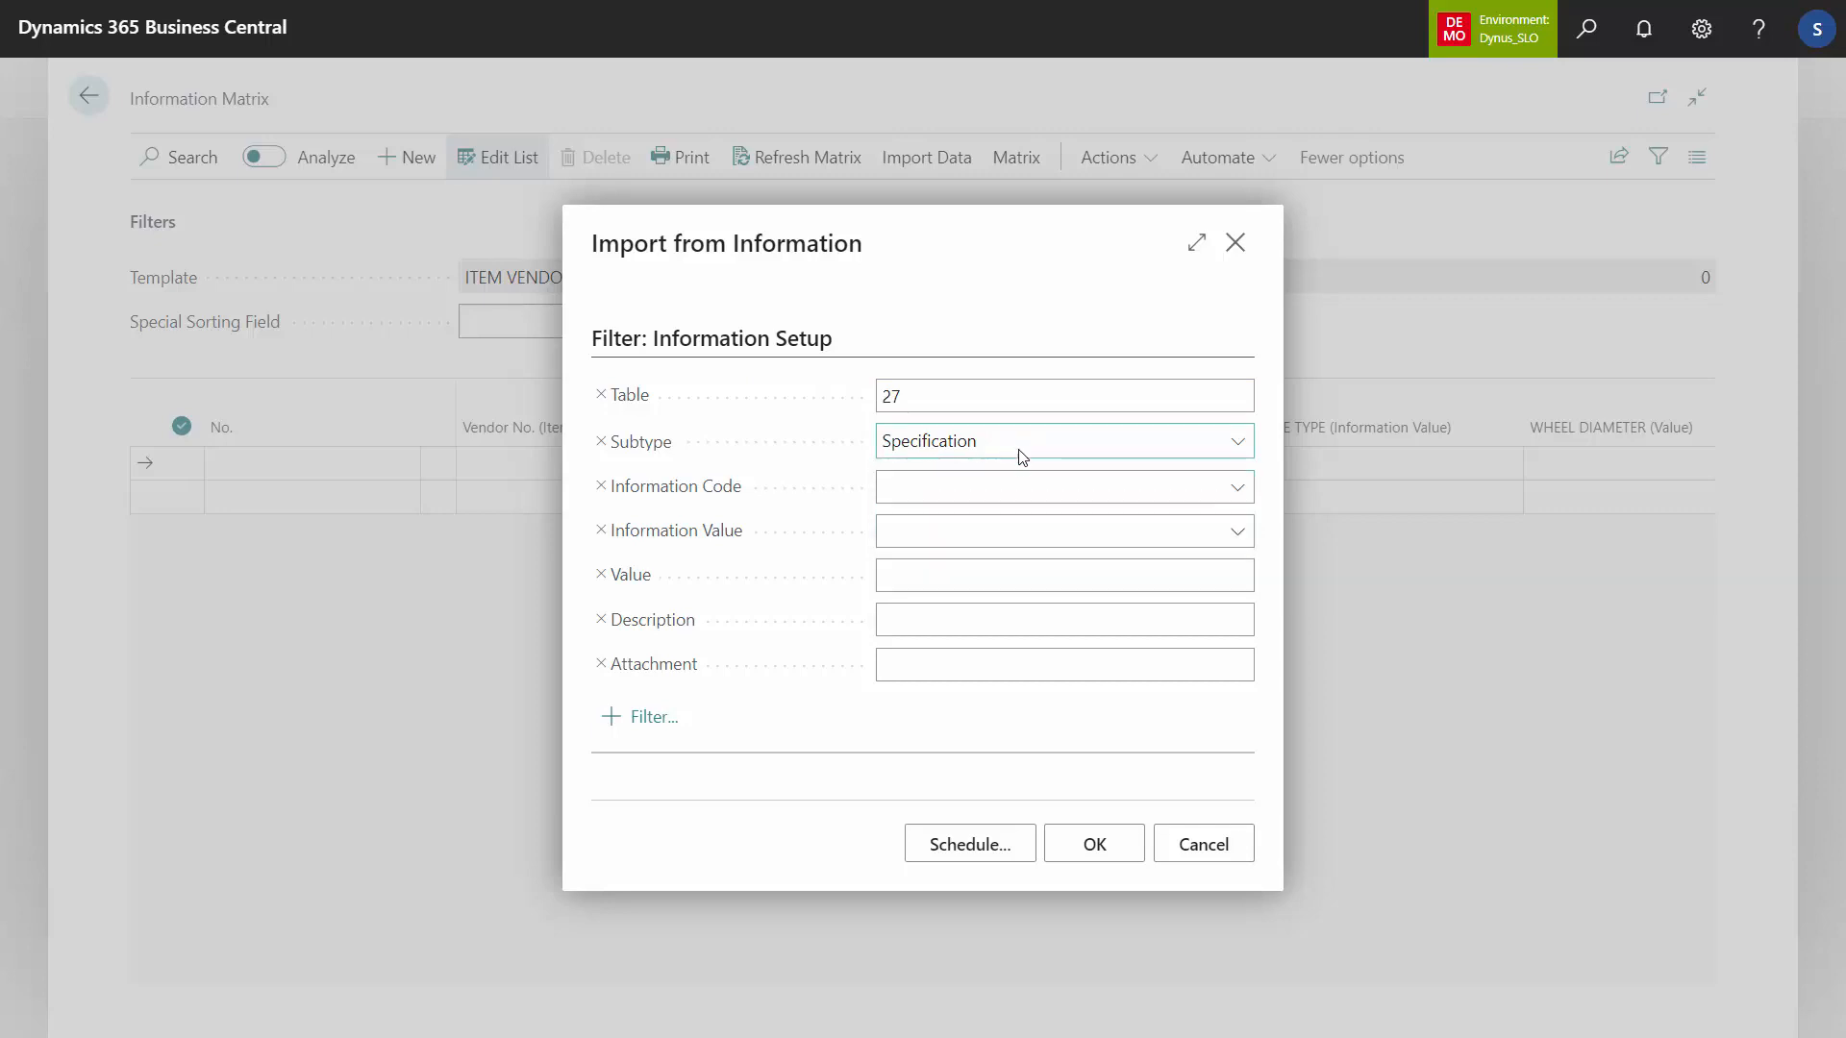
pyautogui.click(1007, 490)
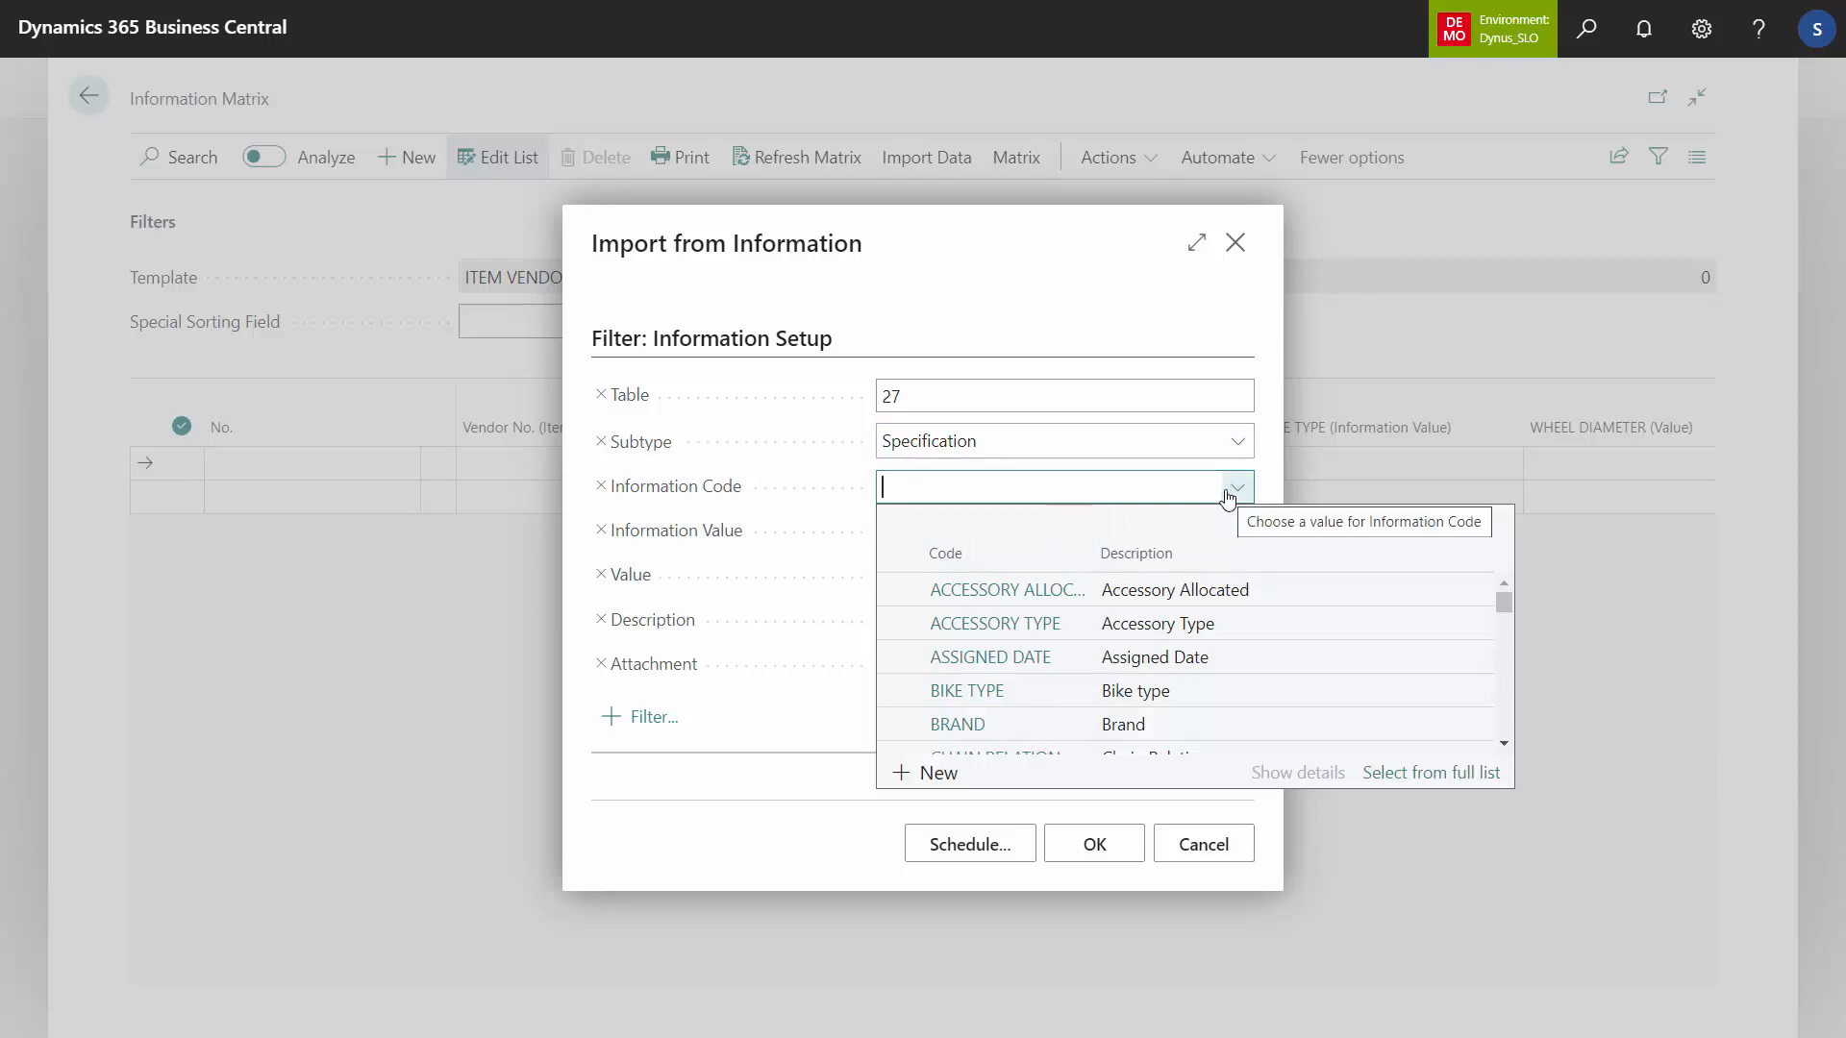
pyautogui.click(1158, 692)
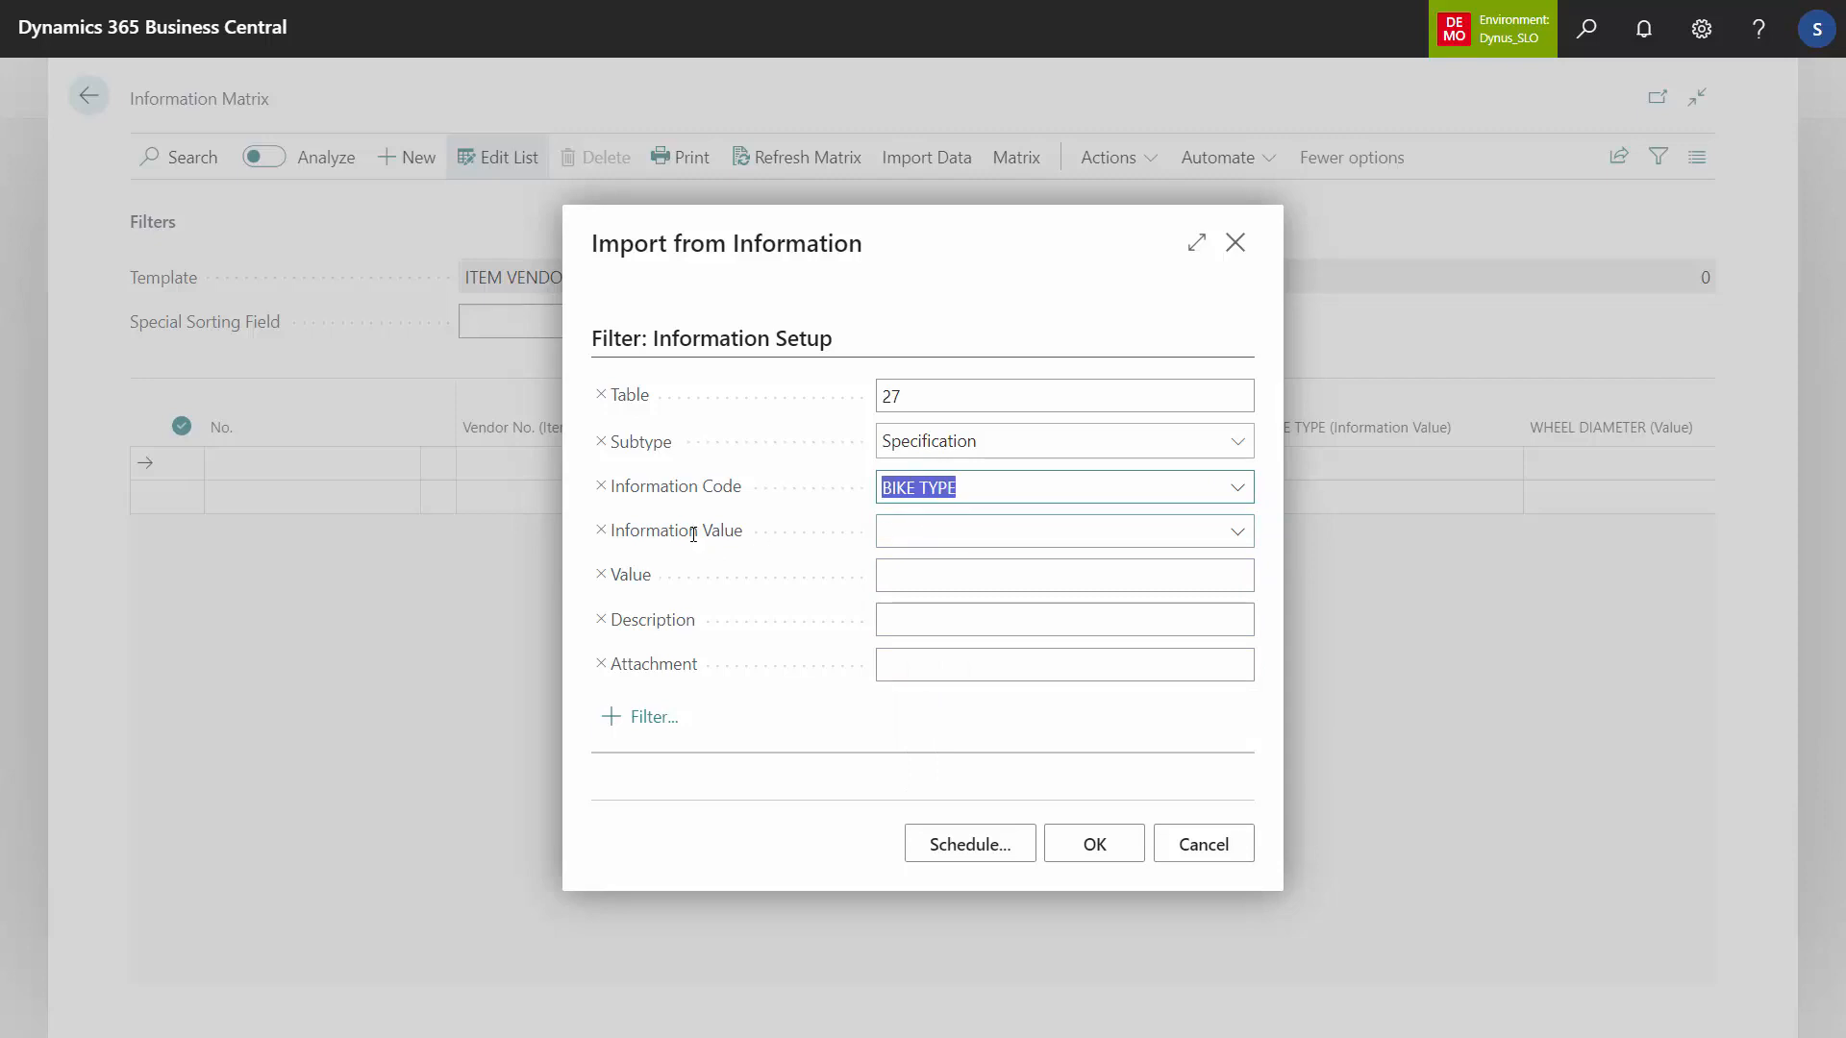
# - Filter the Information Value on CITY BIKE and import the matching items into the matrix
pyautogui.click(1235, 534)
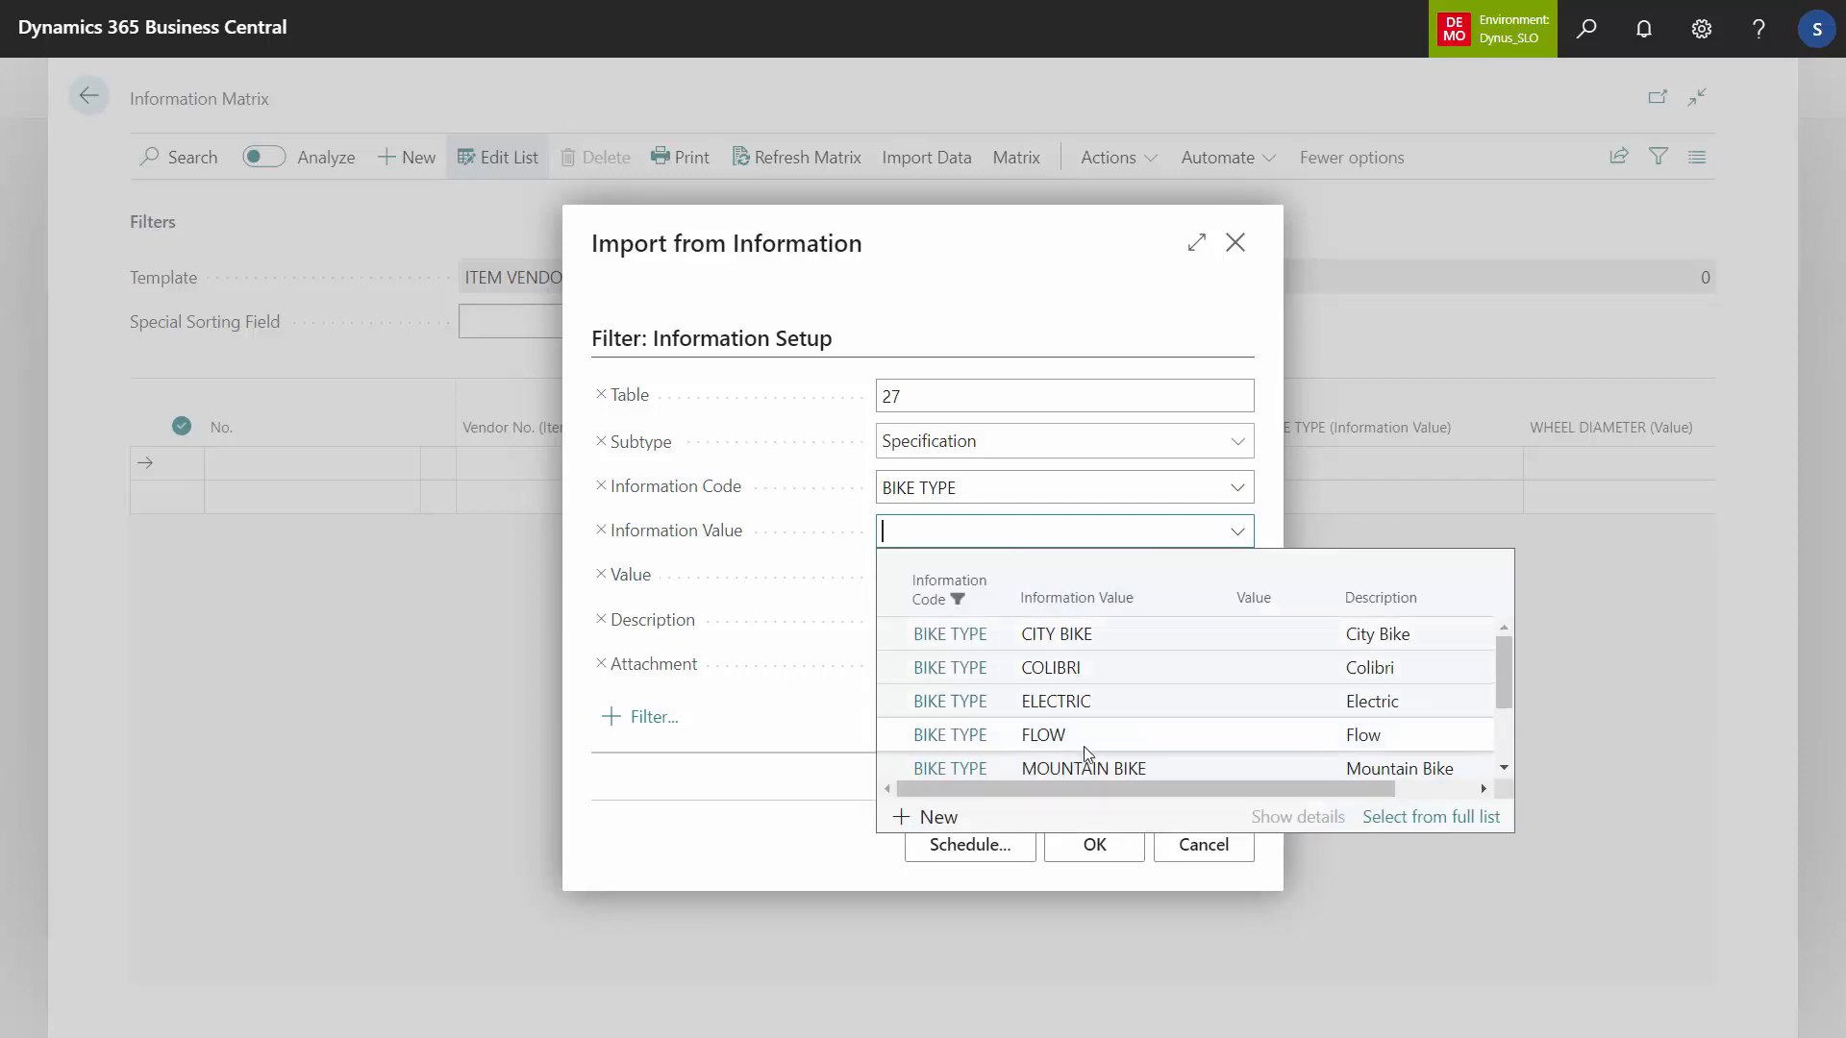
pyautogui.click(1122, 642)
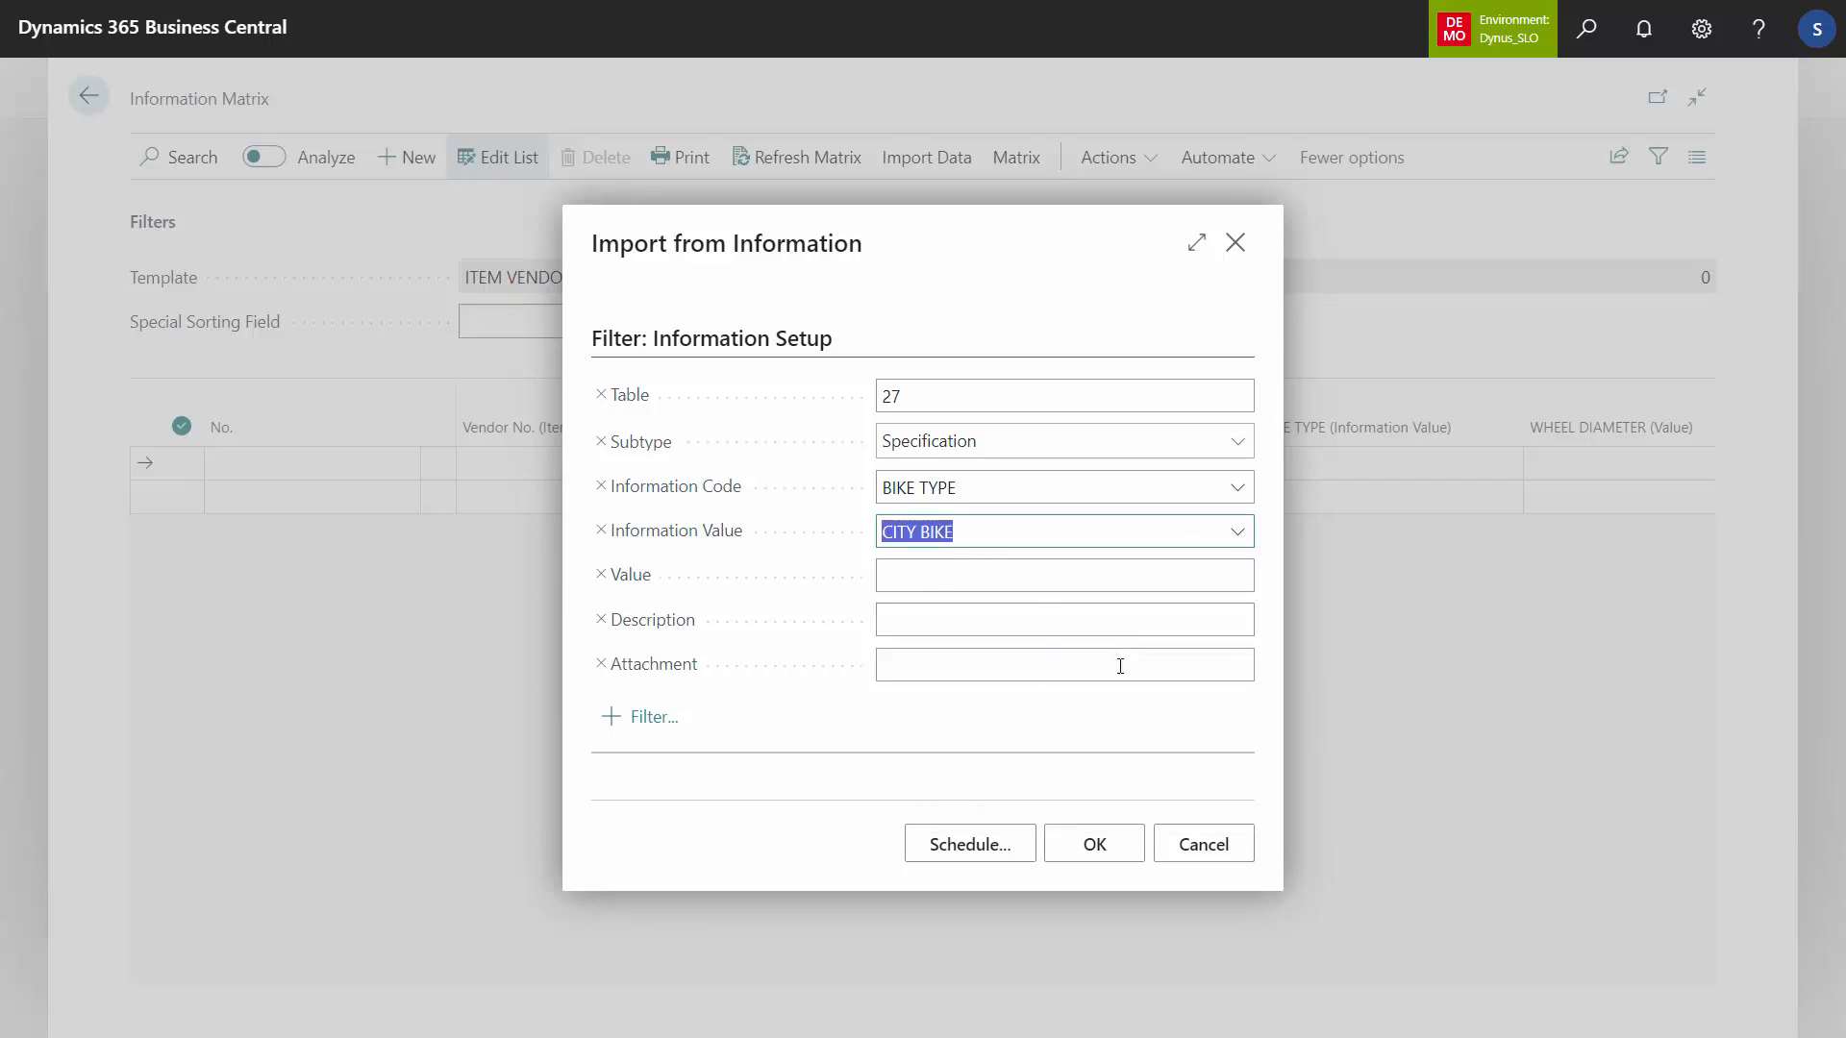
pyautogui.click(1095, 844)
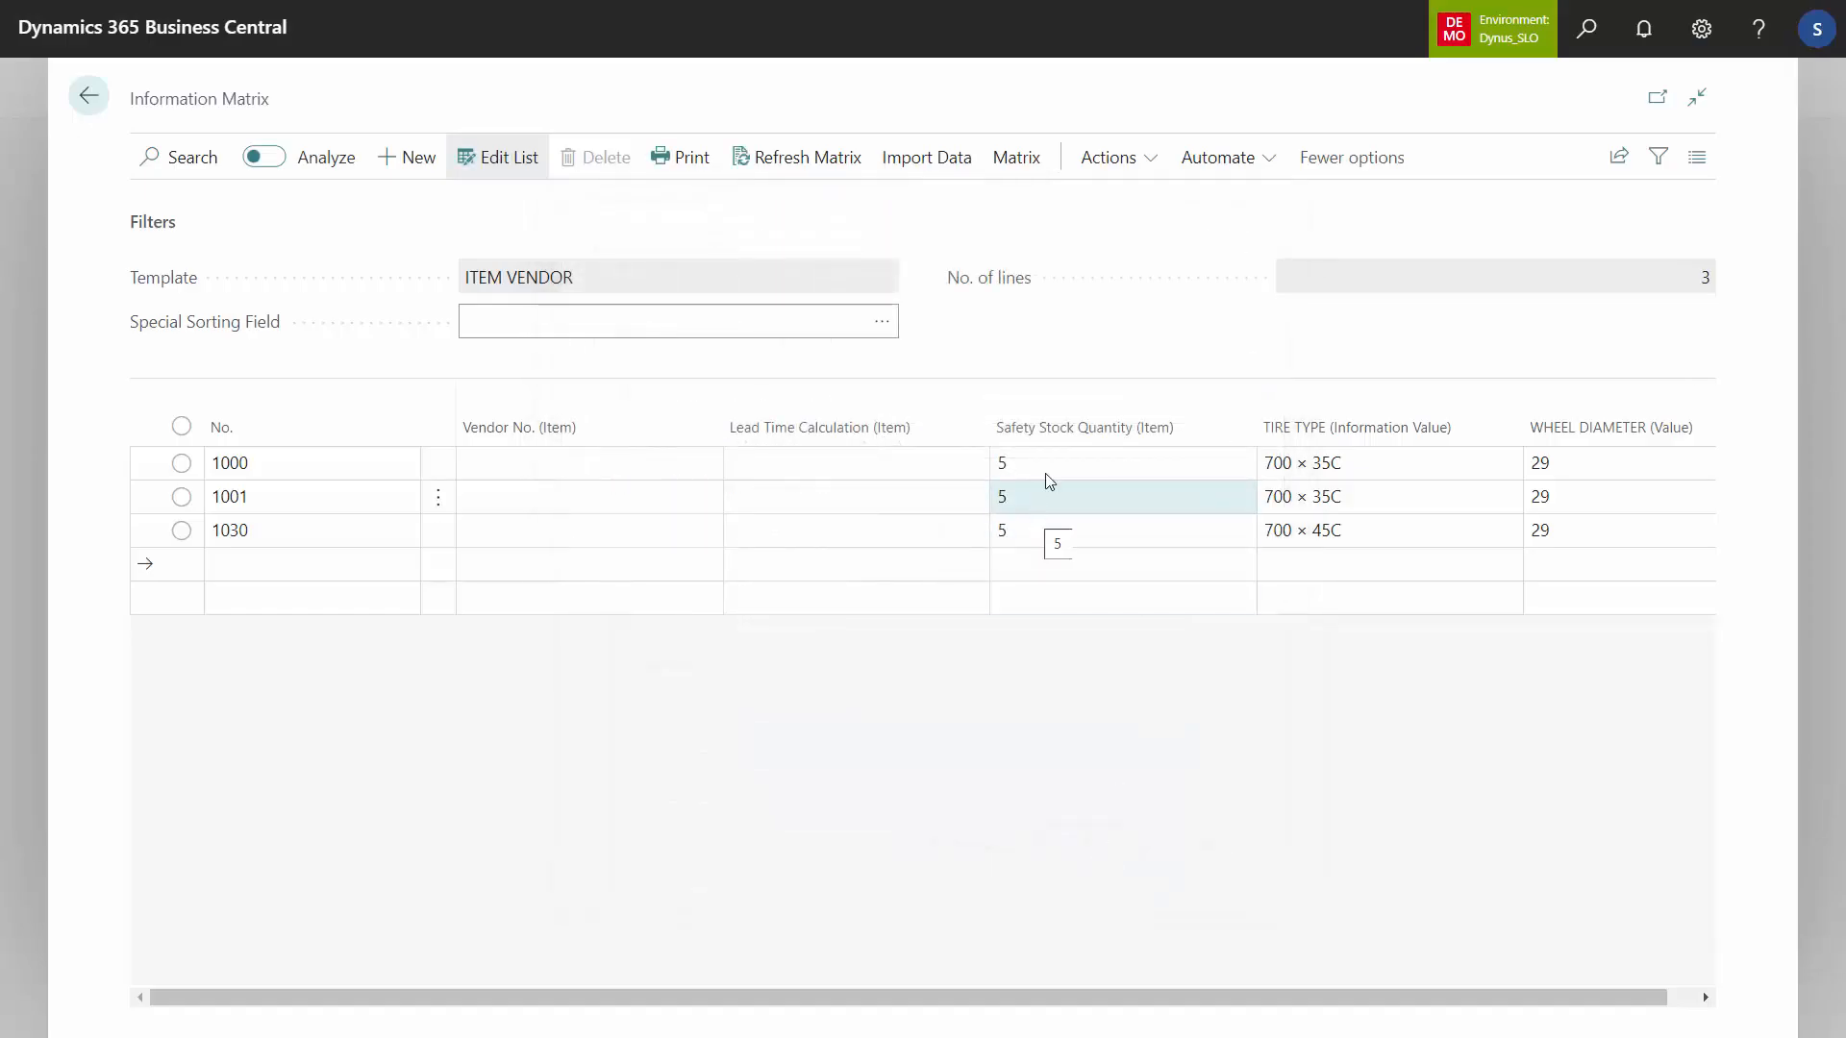
# - Start another import from information records and filter the Information Code on GENDER
pyautogui.click(923, 162)
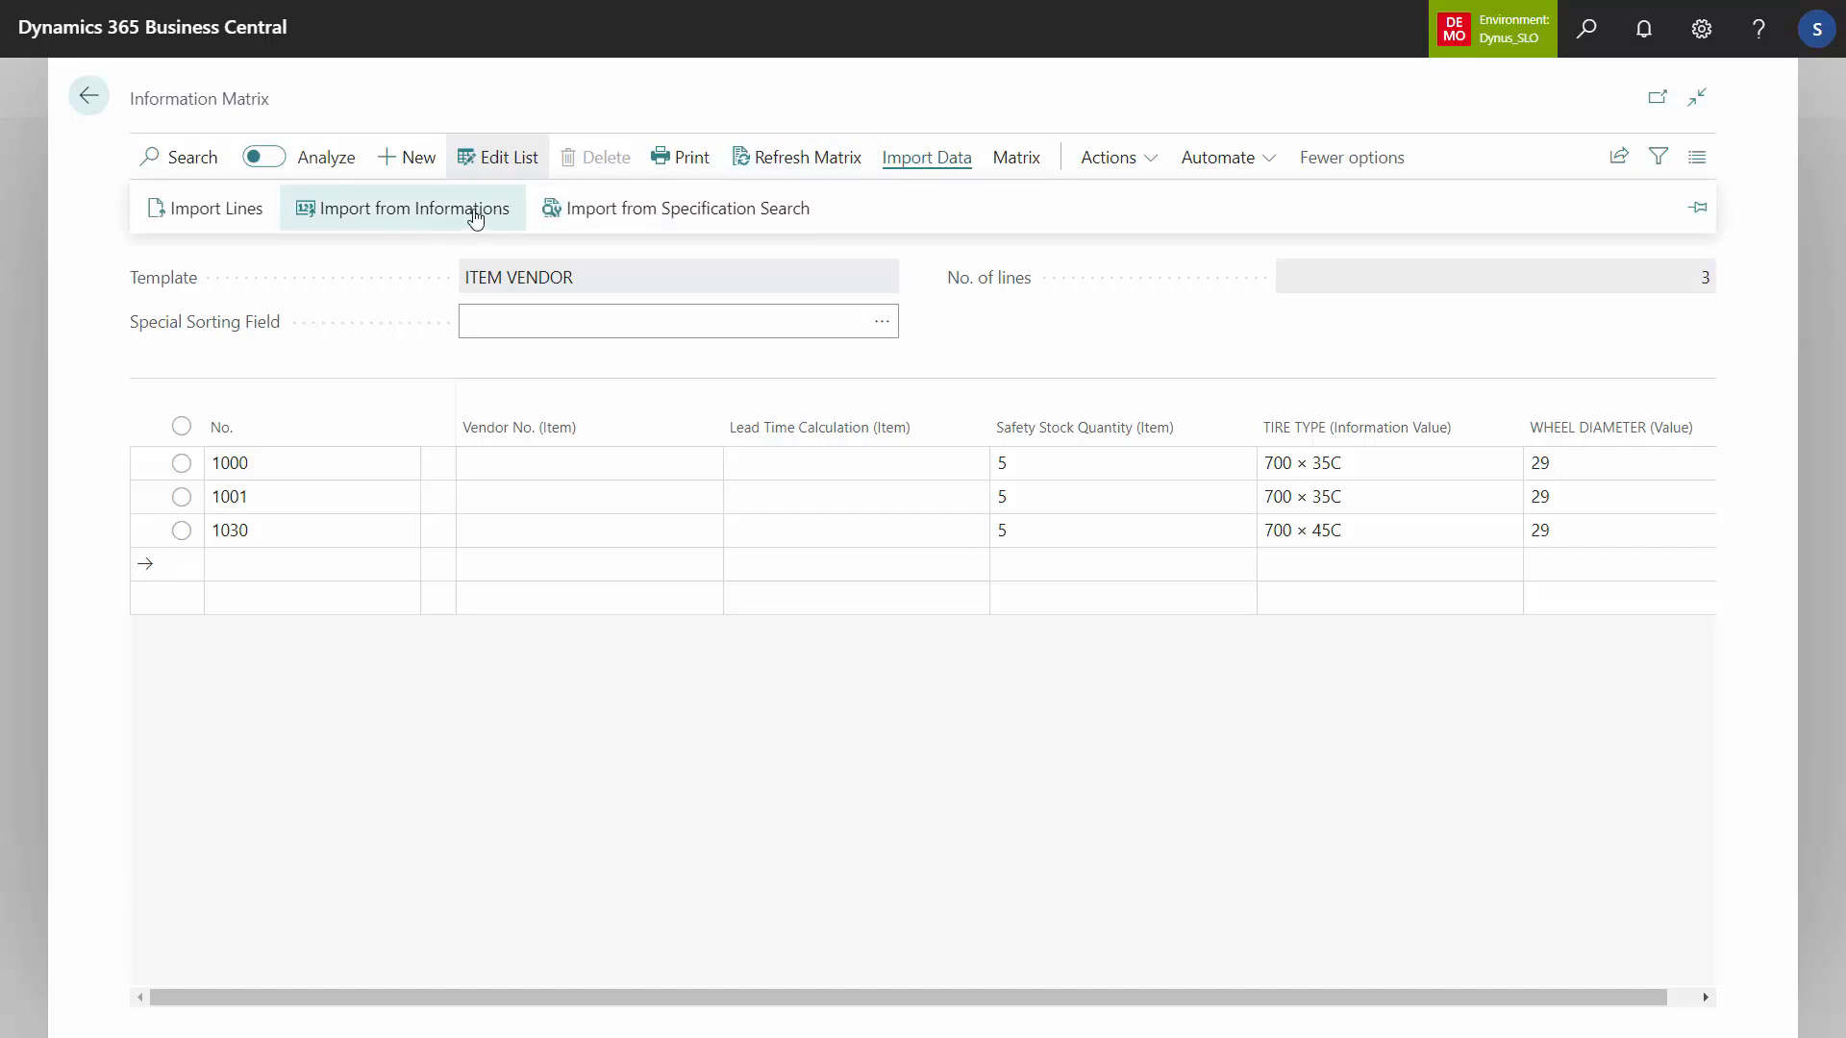
pyautogui.click(417, 212)
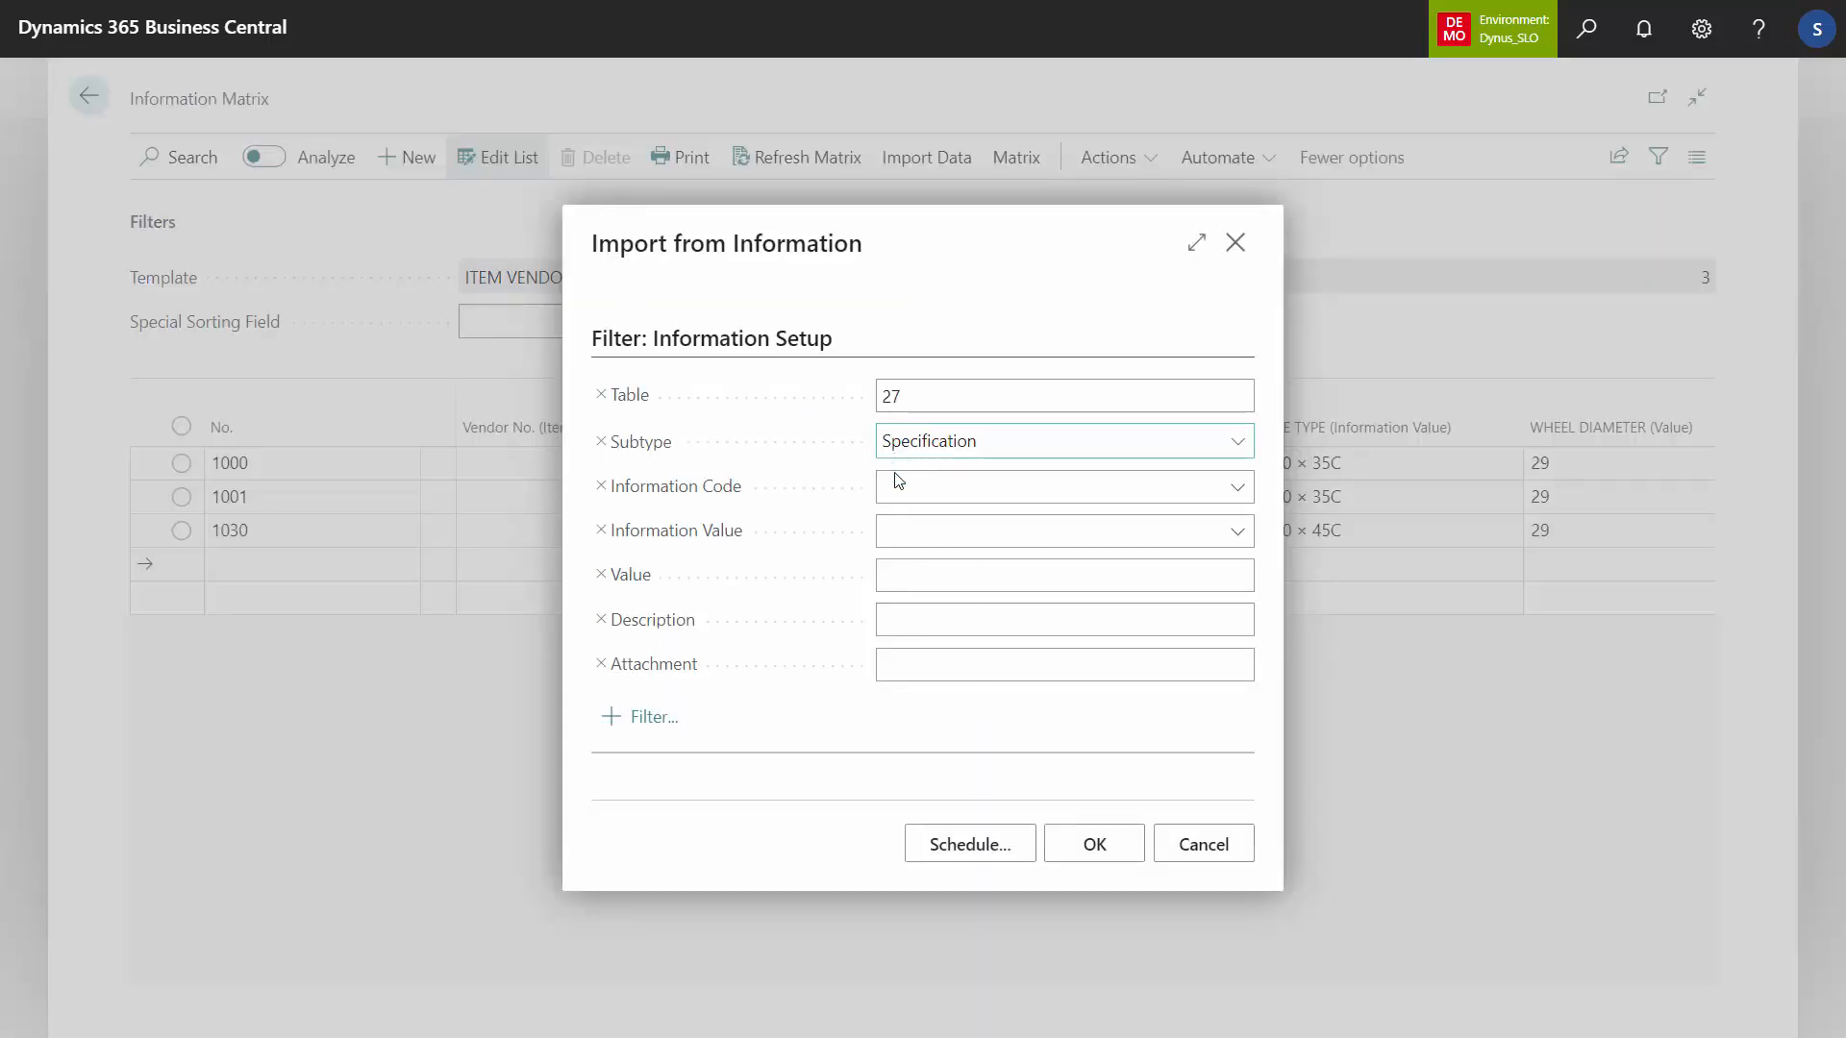
pyautogui.click(1013, 496)
pyautogui.click(996, 493)
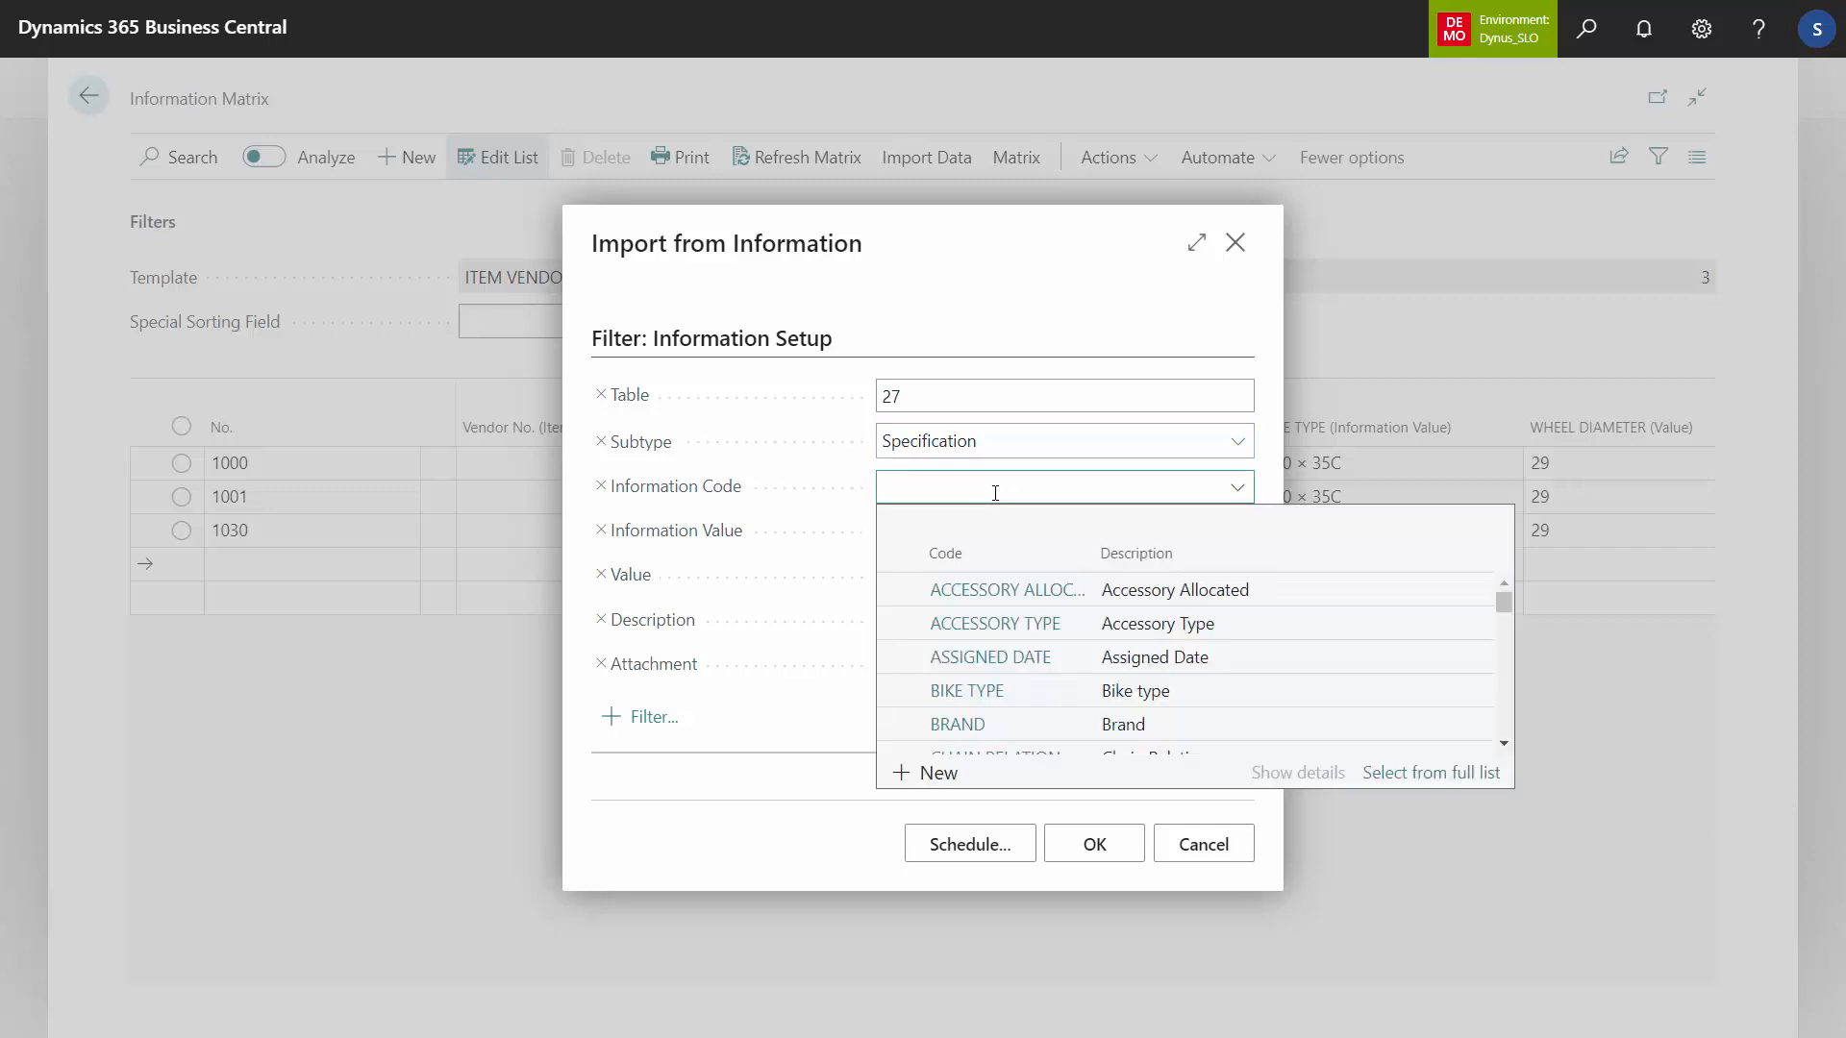
pyautogui.write('gen')
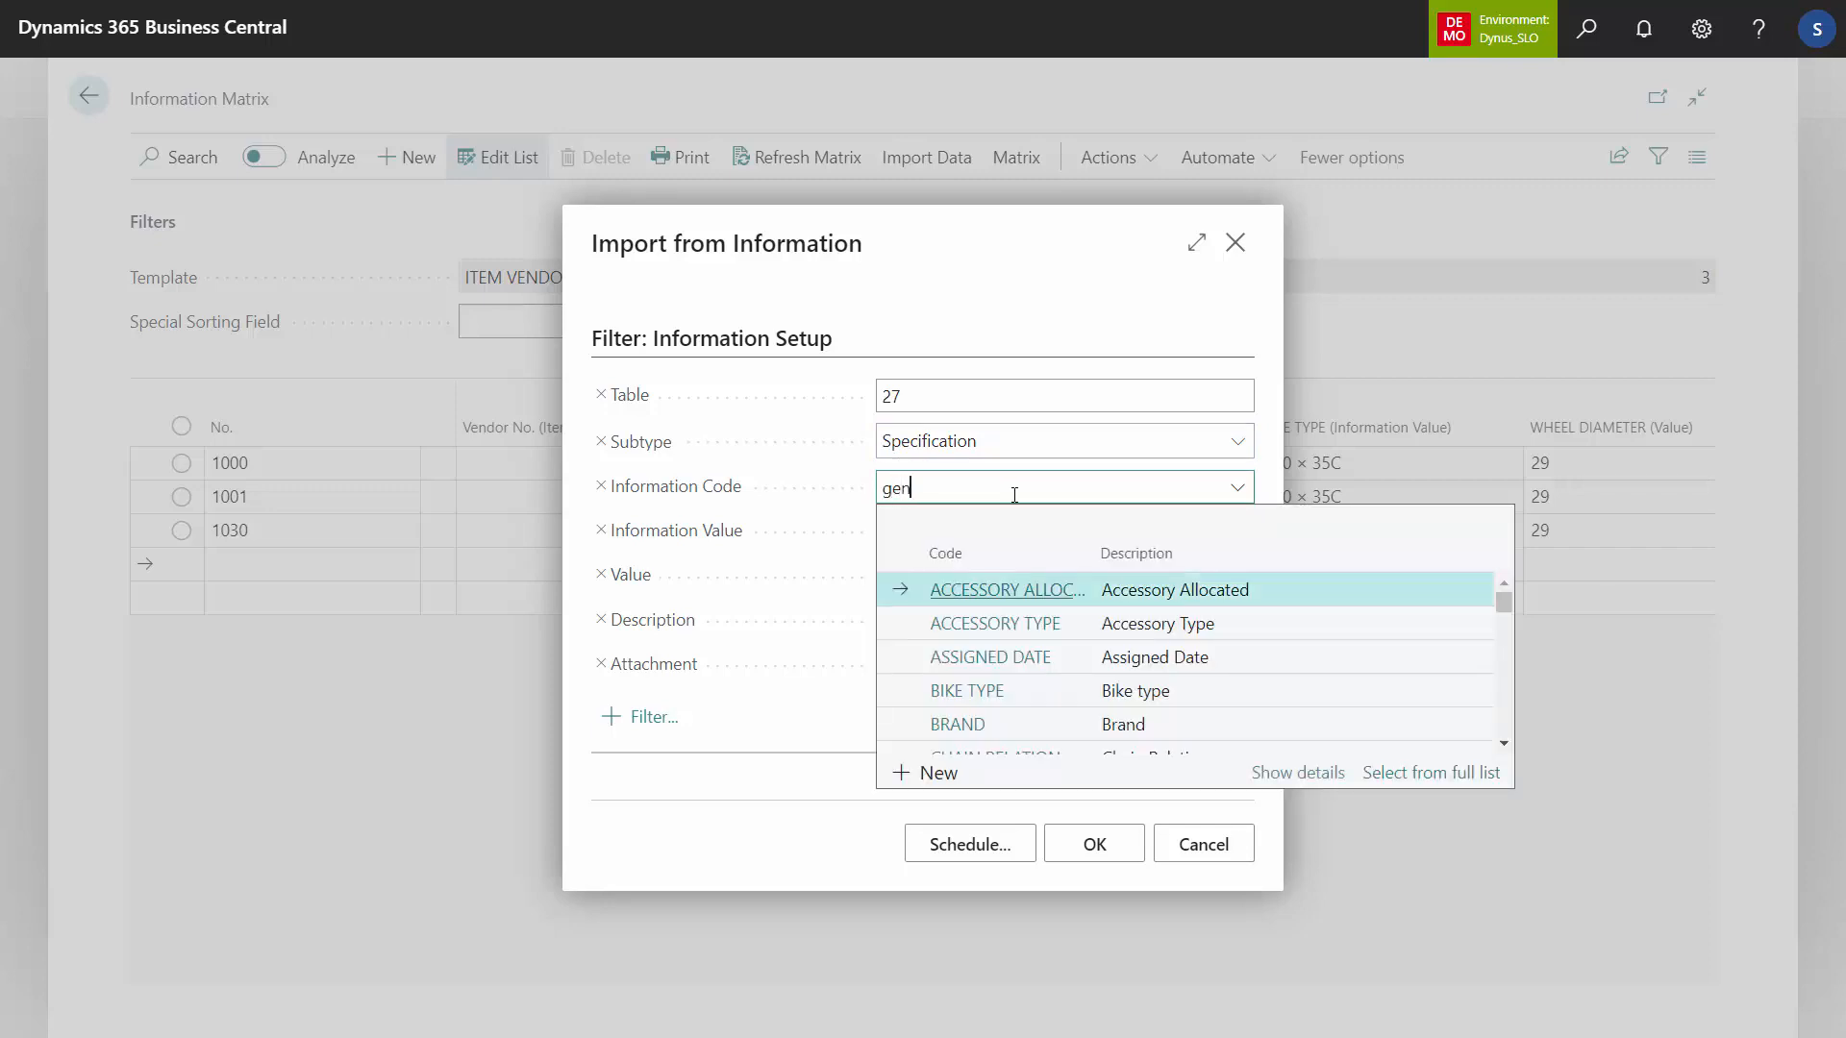
pyautogui.click(1139, 590)
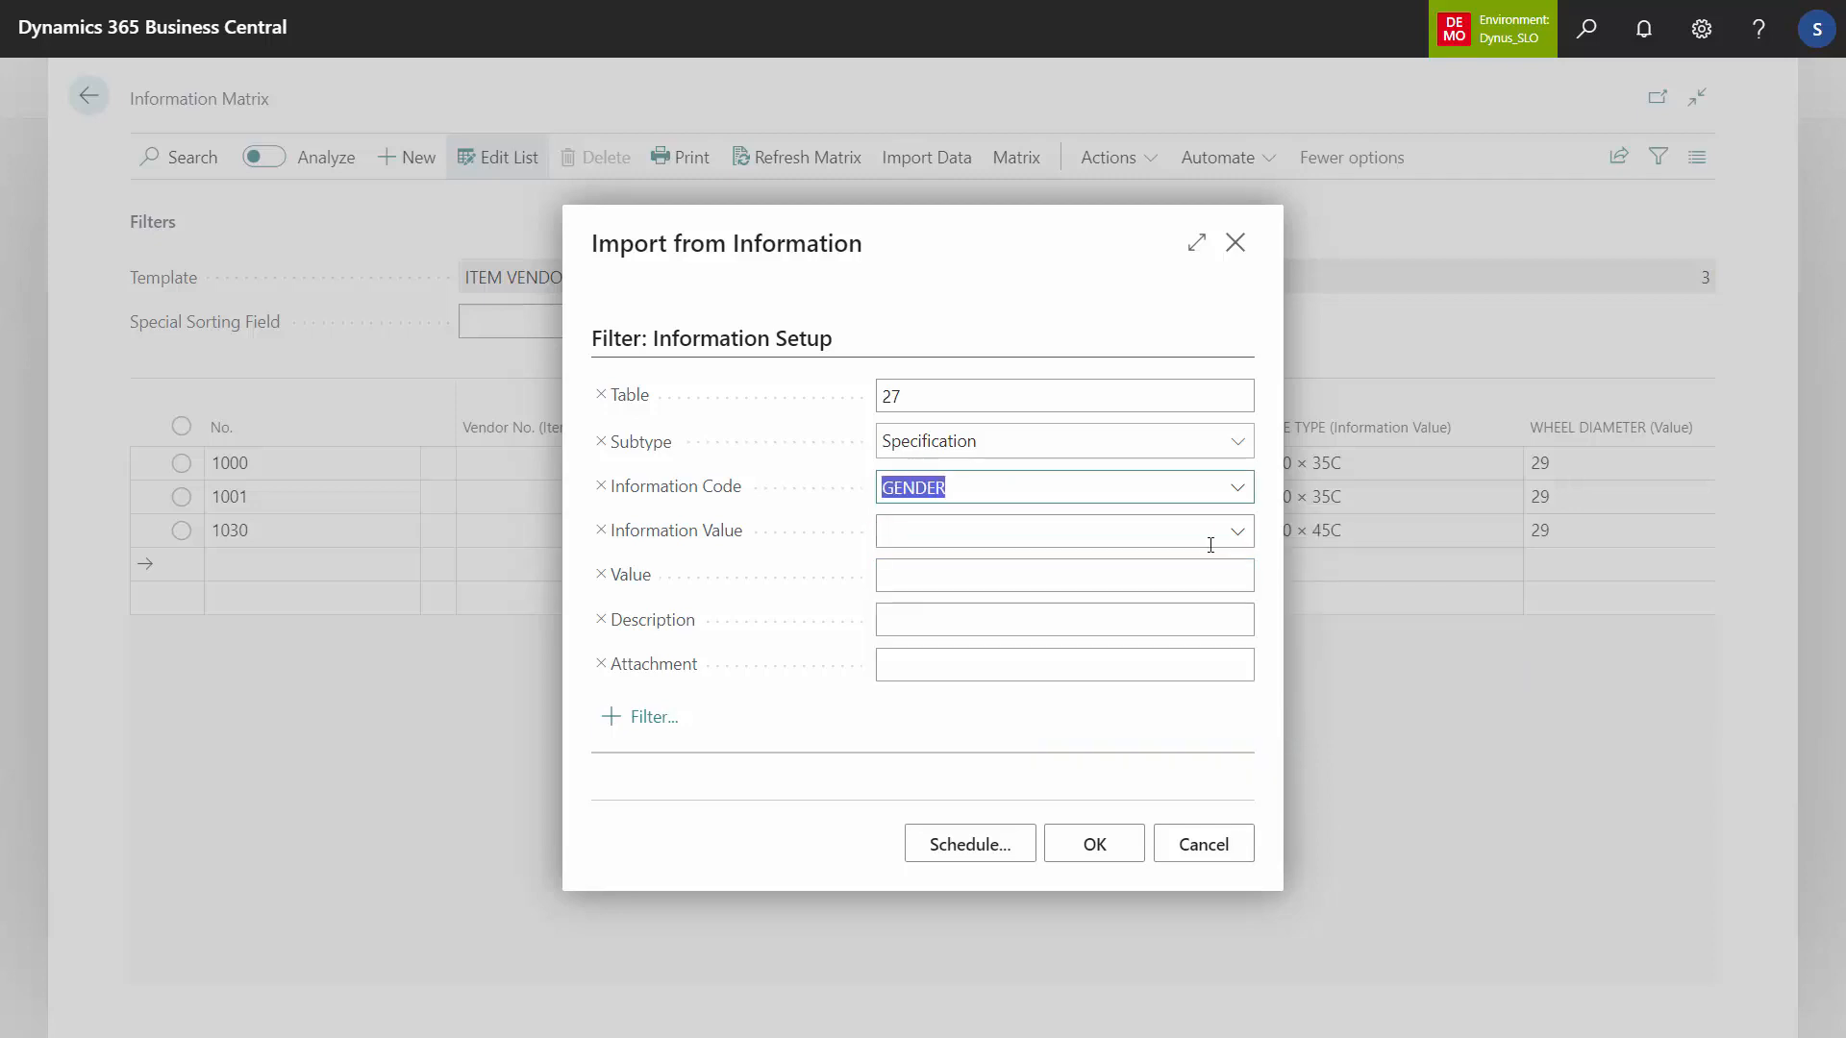
# - Filter the Information Value on MALE and import the matching items into the matrix
pyautogui.click(1233, 538)
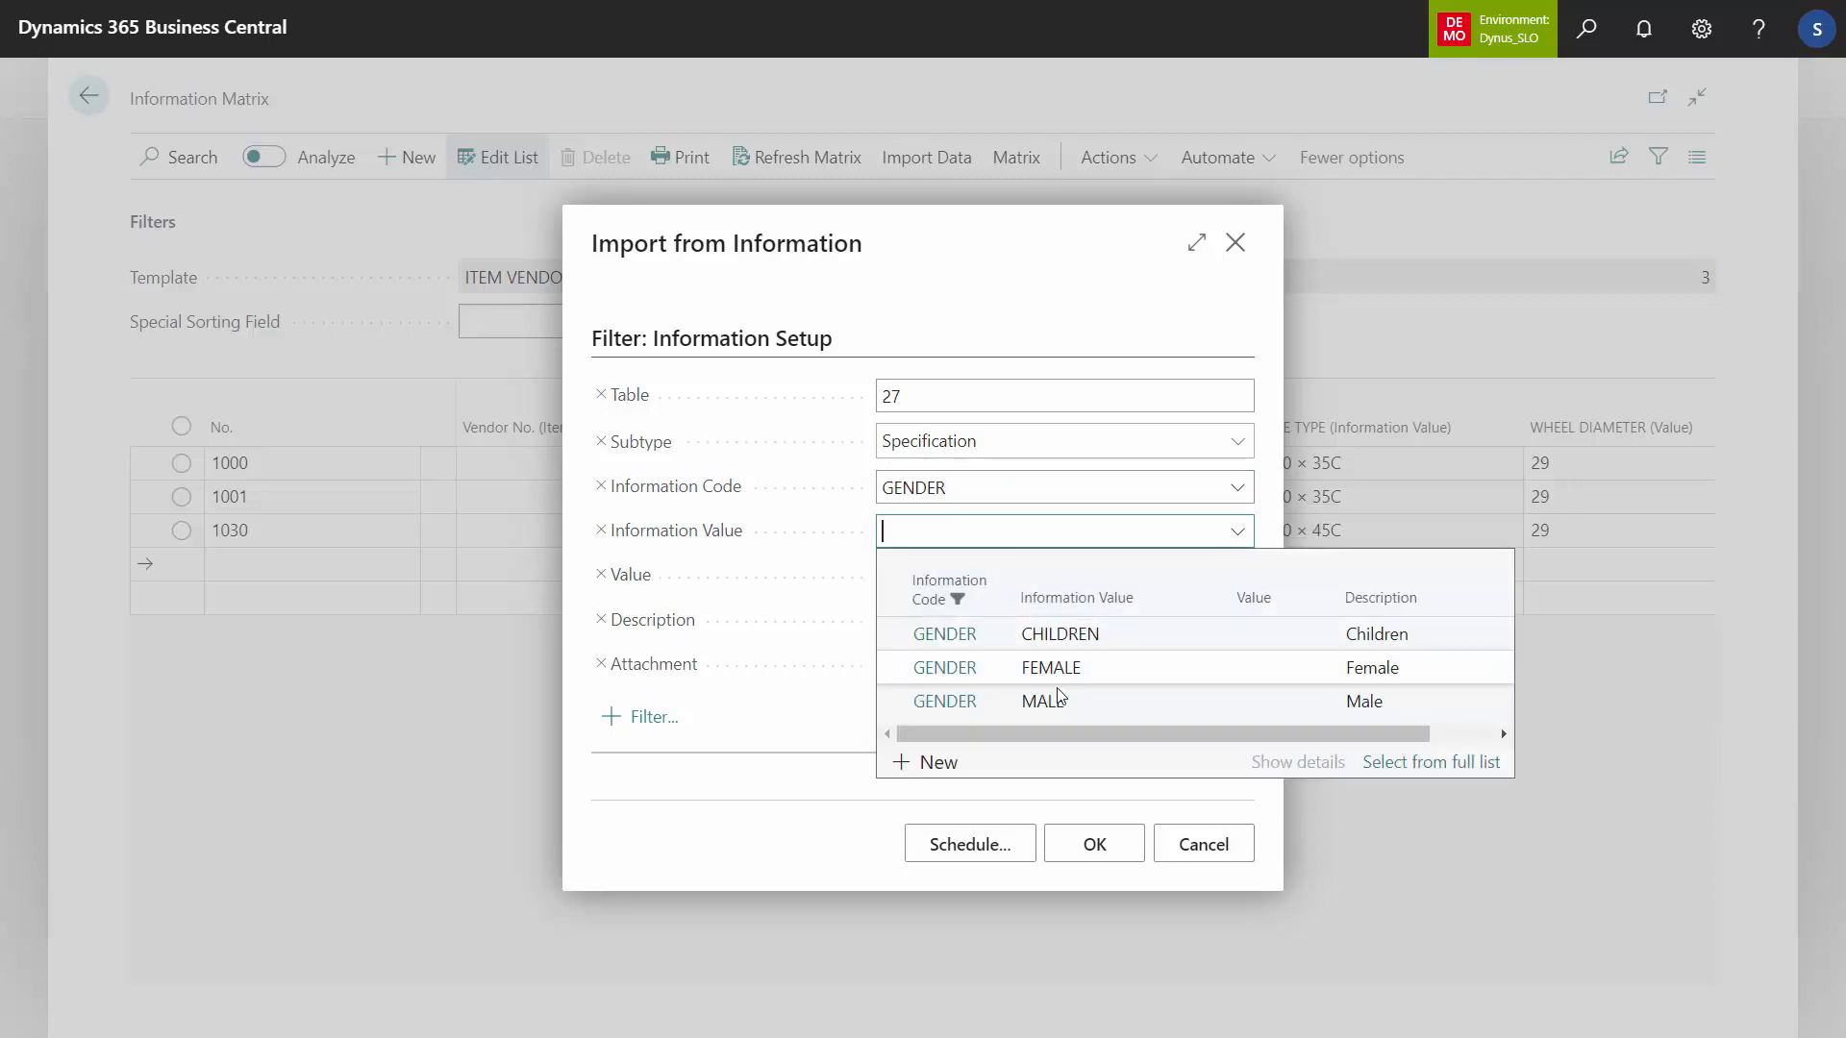
pyautogui.click(1060, 699)
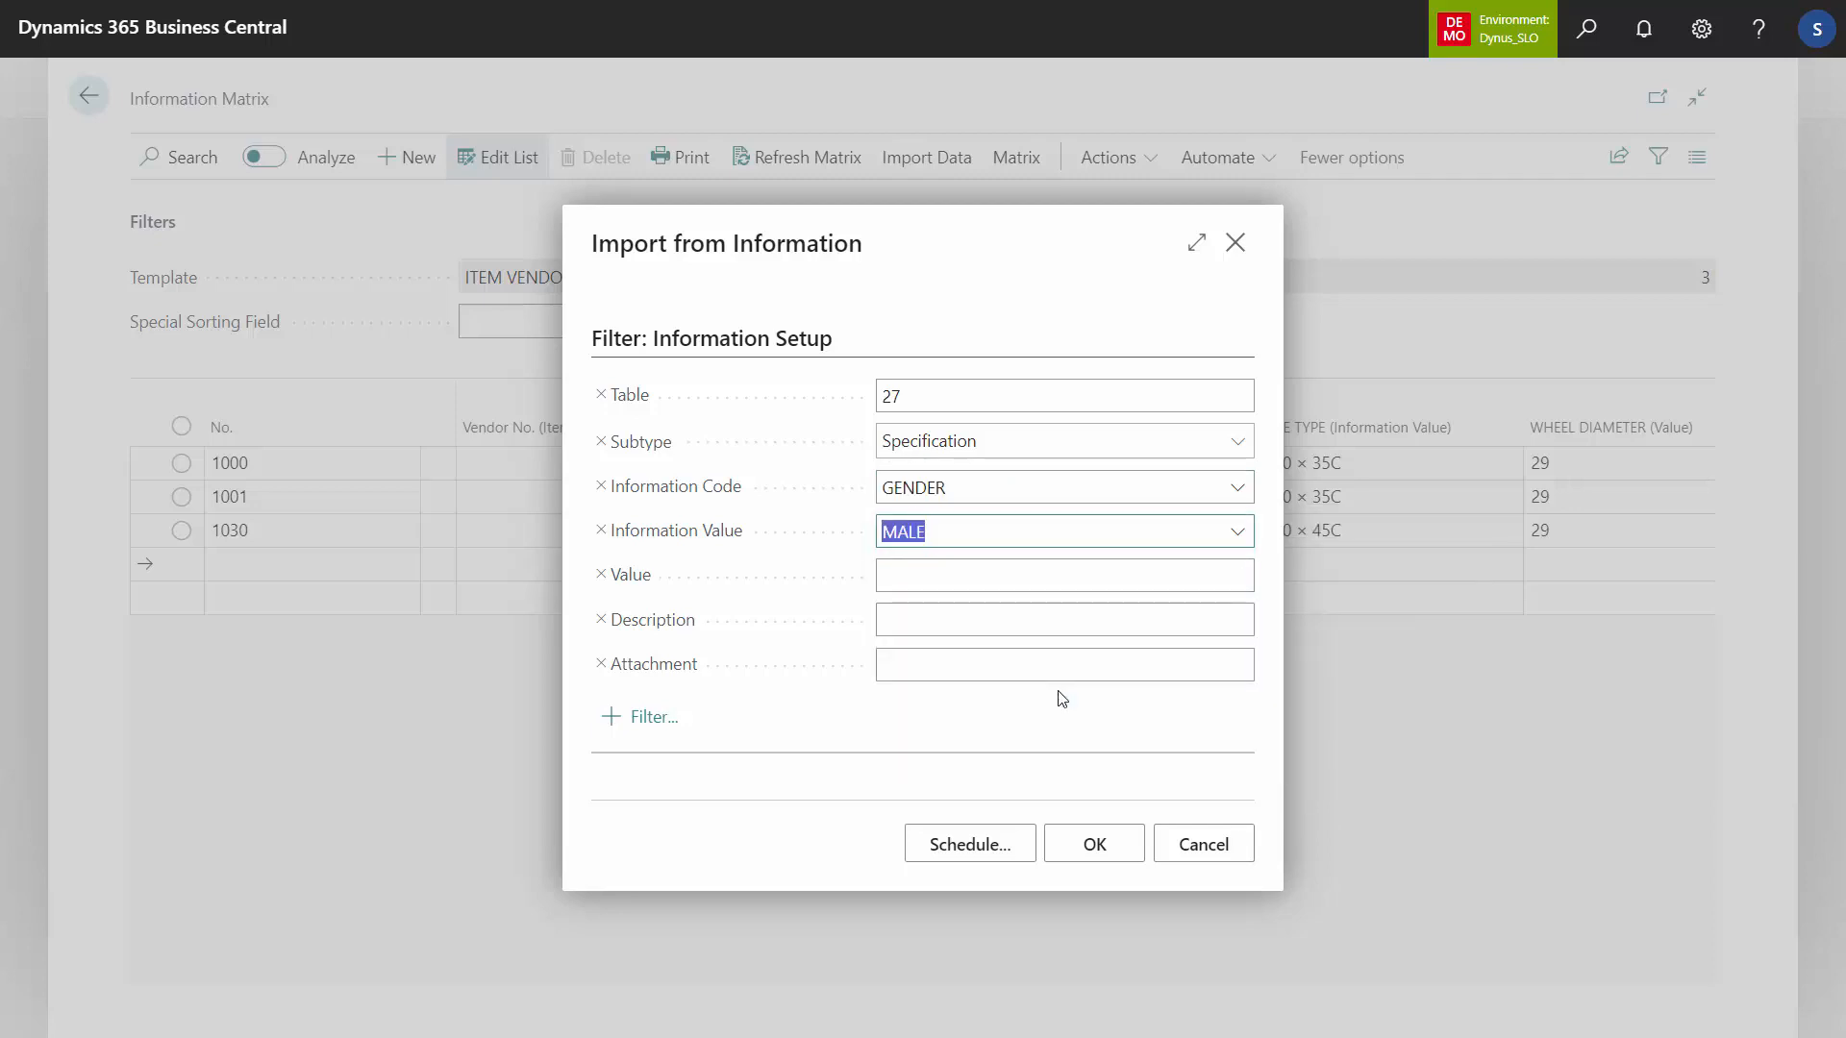
pyautogui.click(1095, 846)
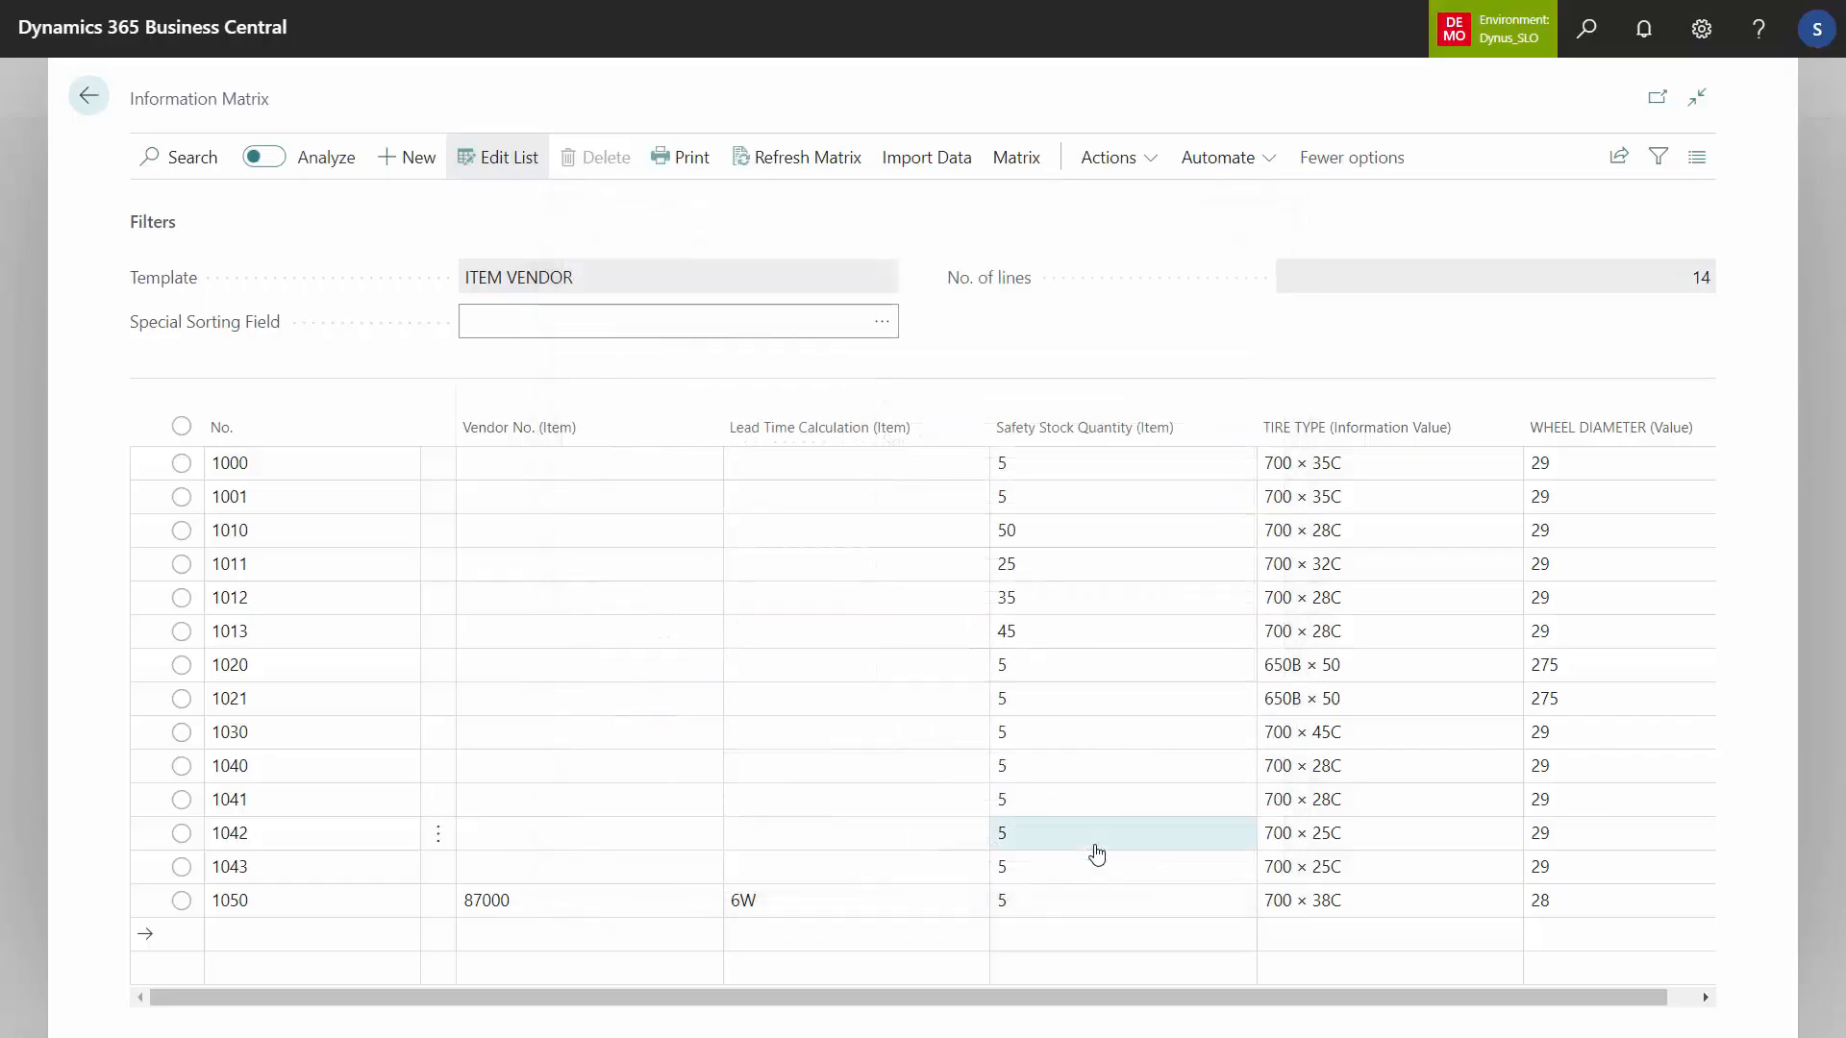
pyautogui.click(958, 665)
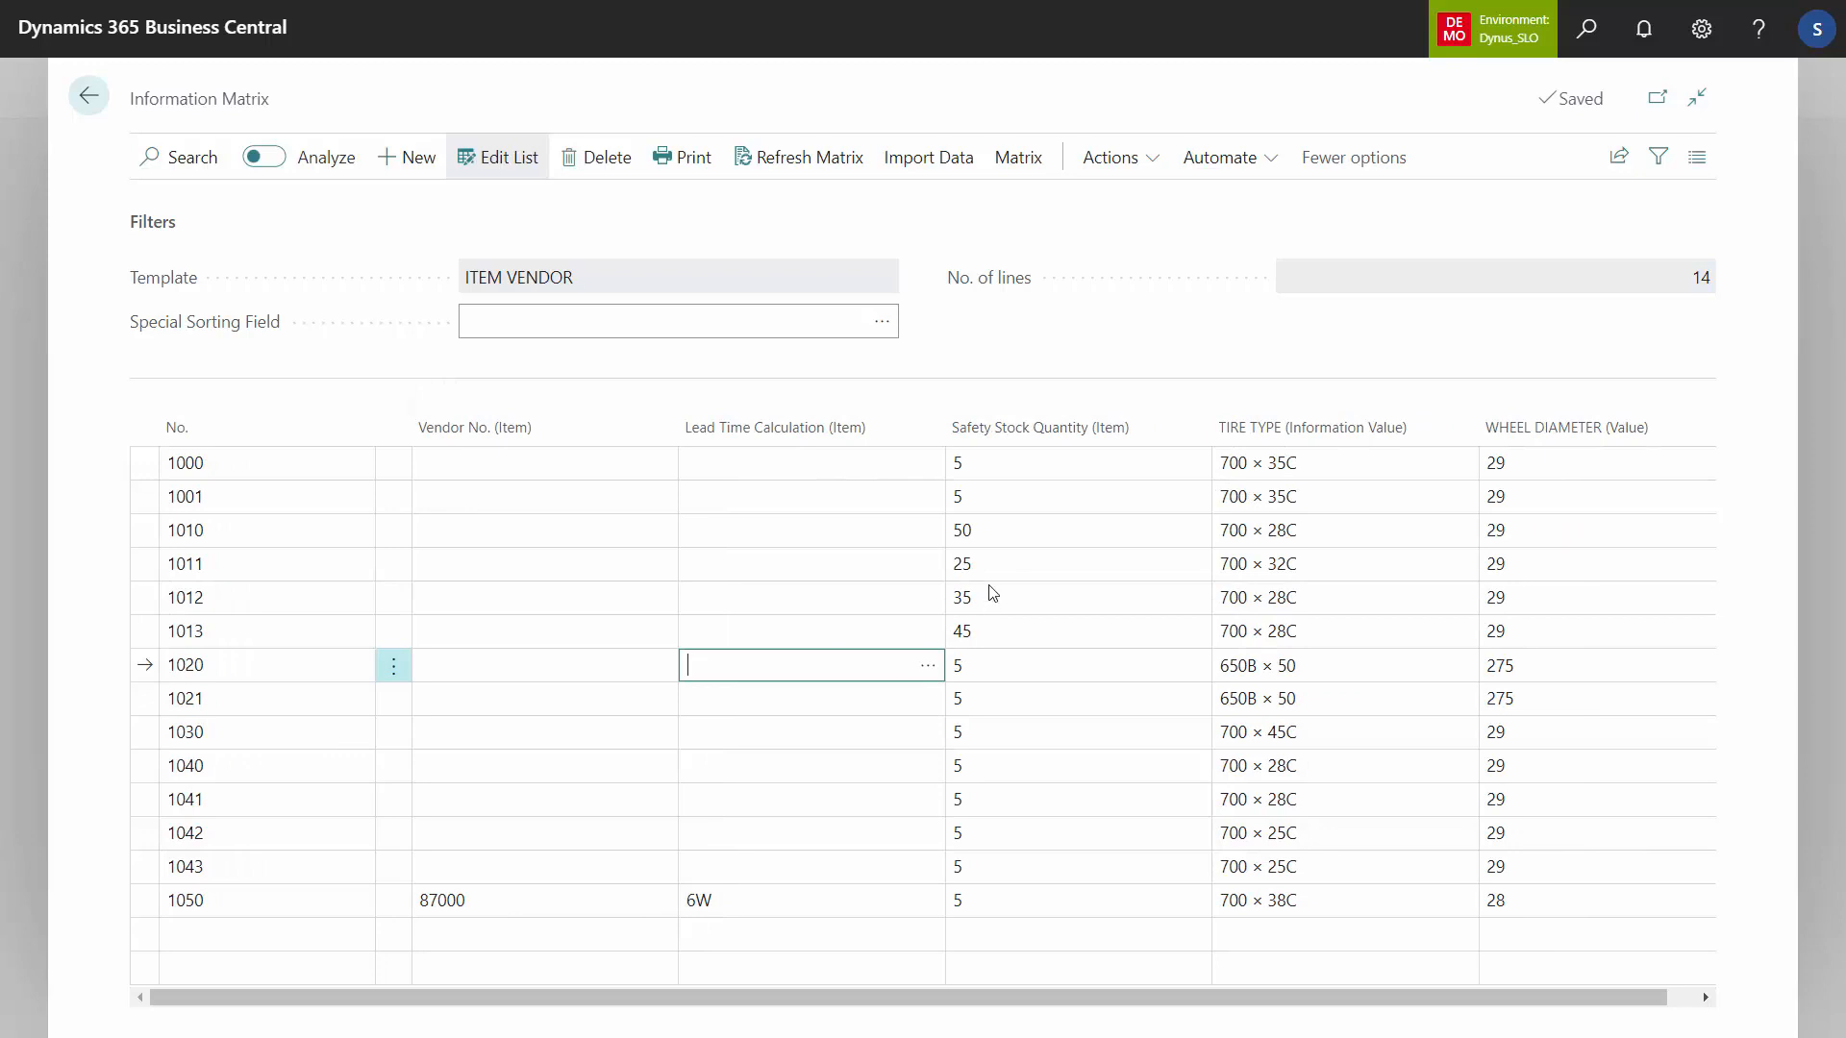
# - View the prefill template for importing from a specification search, and close it without importing
pyautogui.click(956, 159)
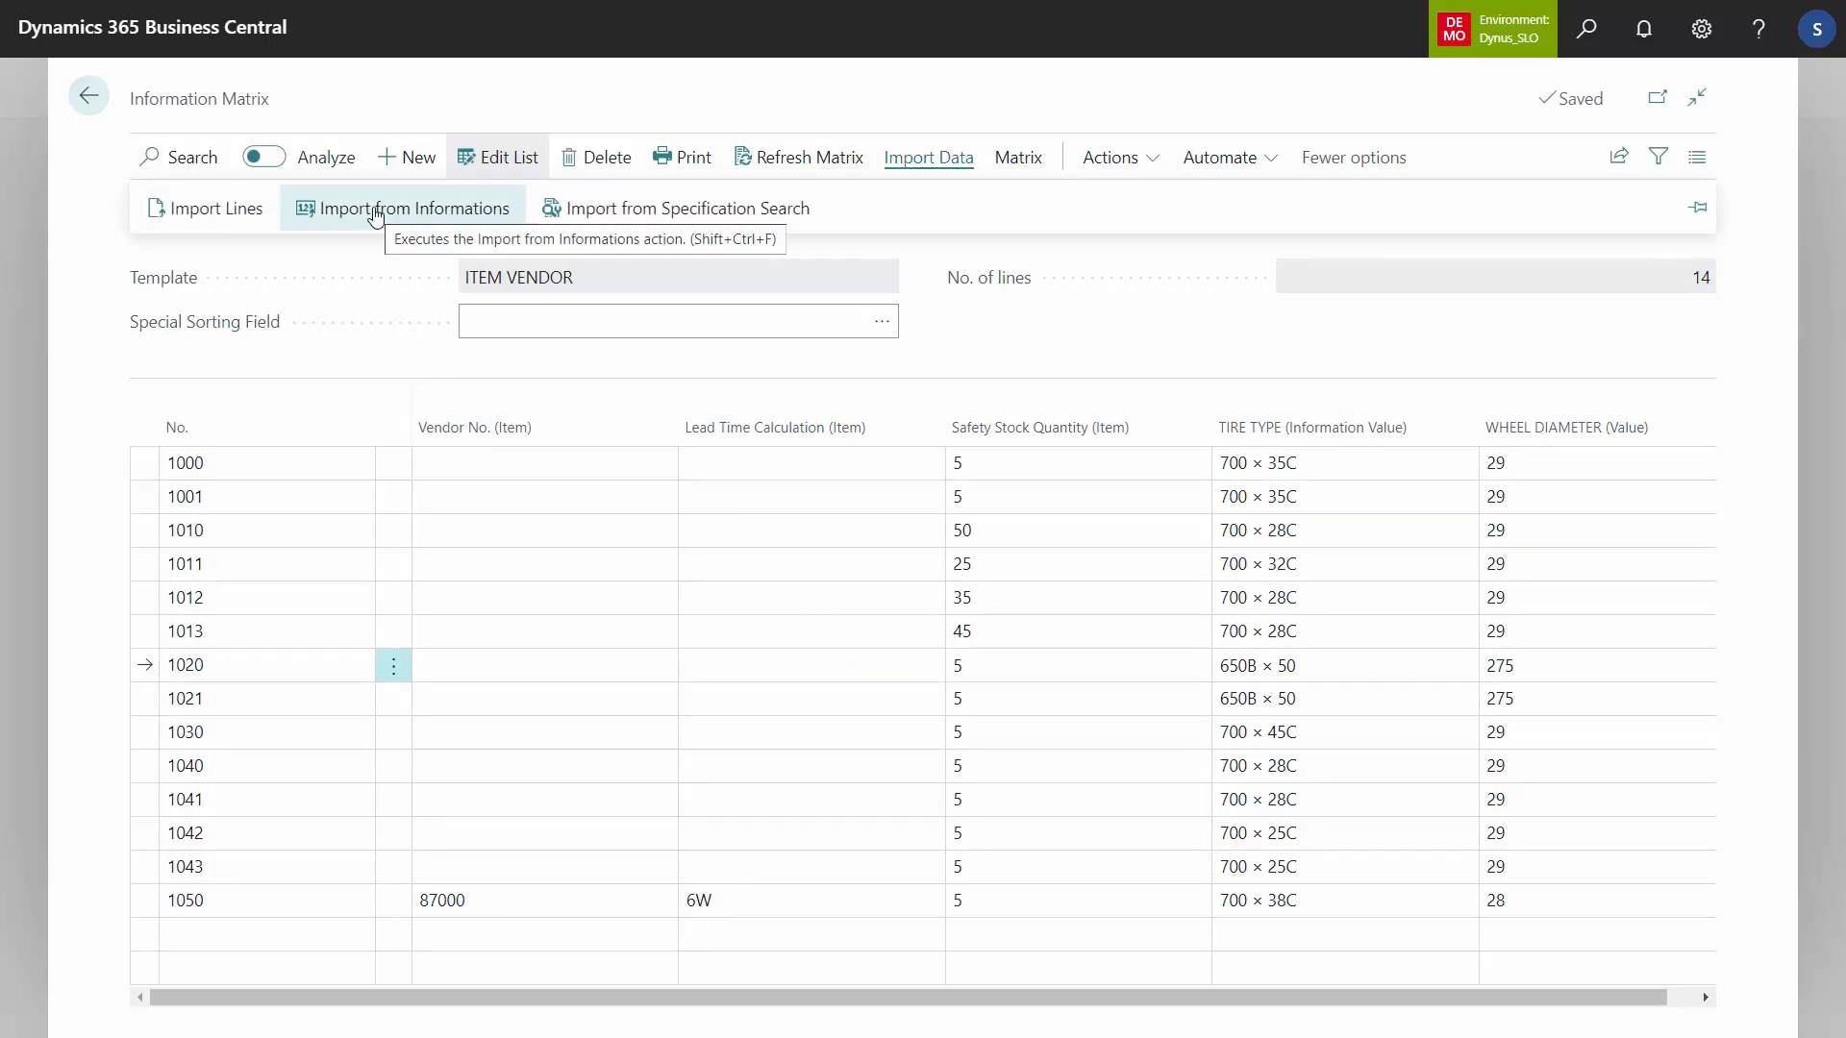
pyautogui.click(712, 224)
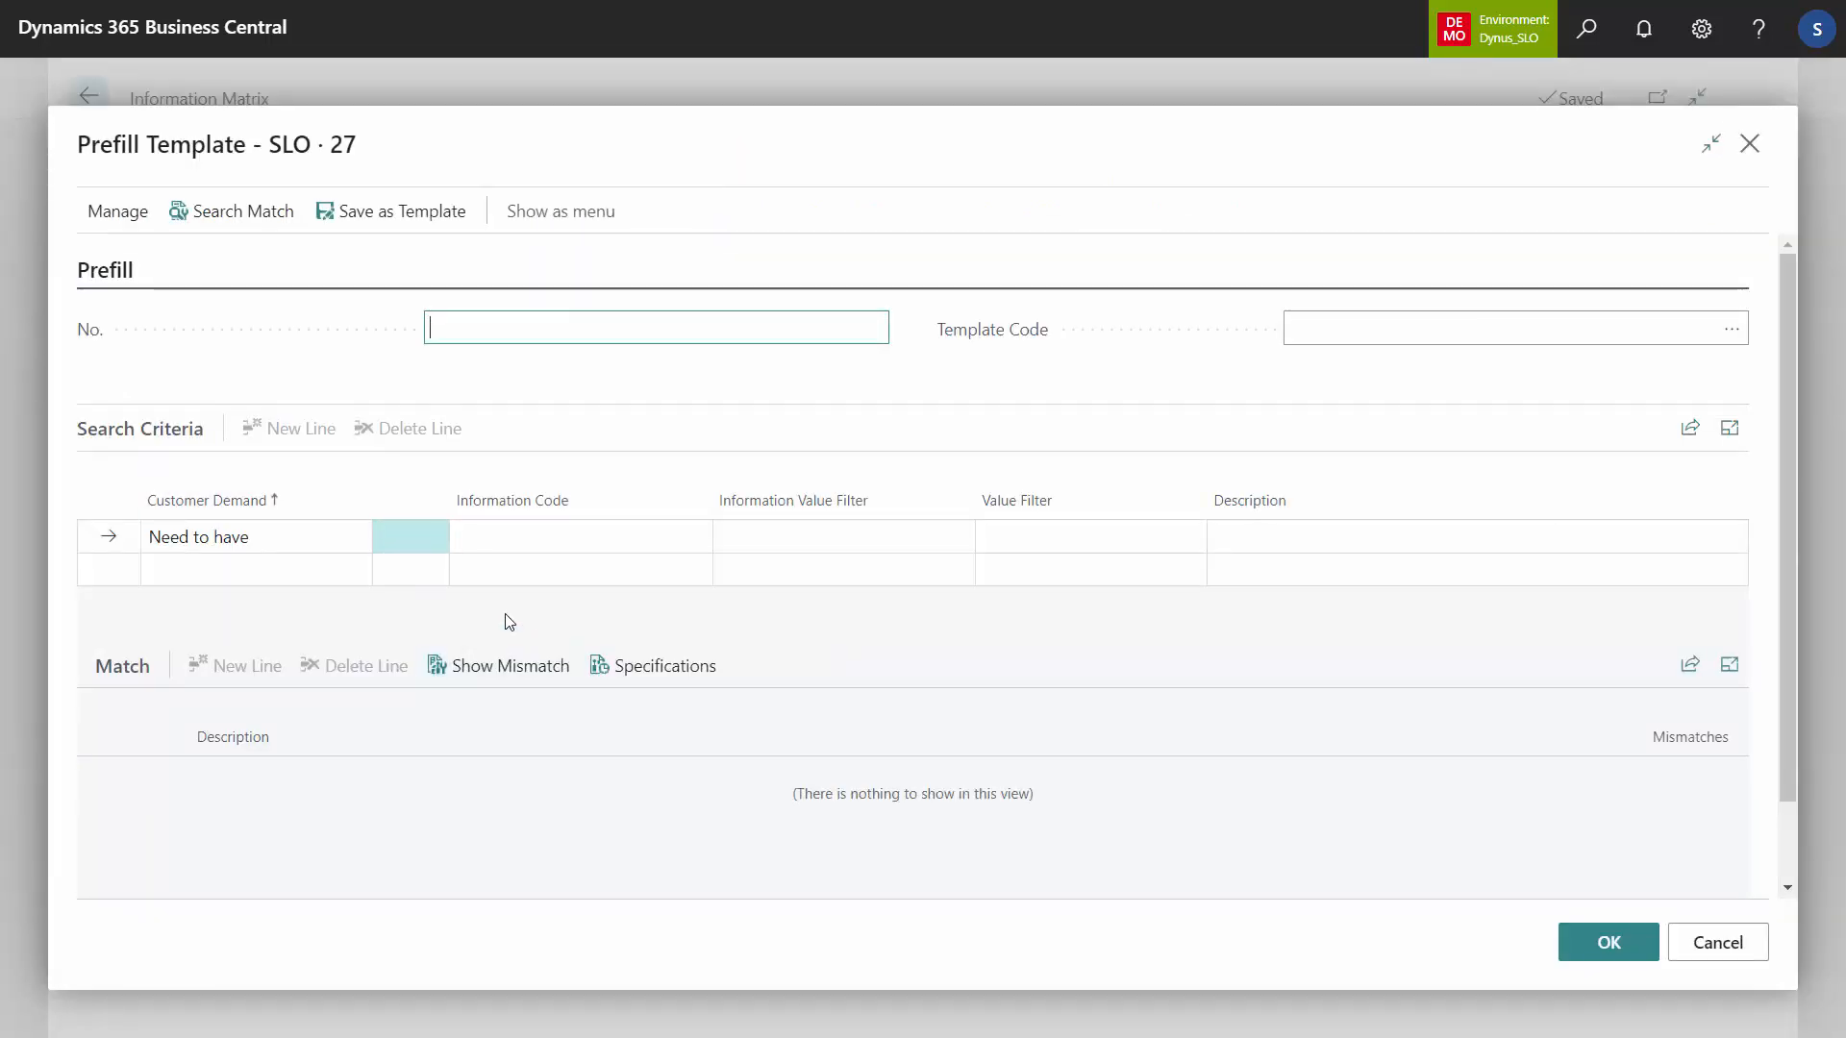
pyautogui.click(1749, 143)
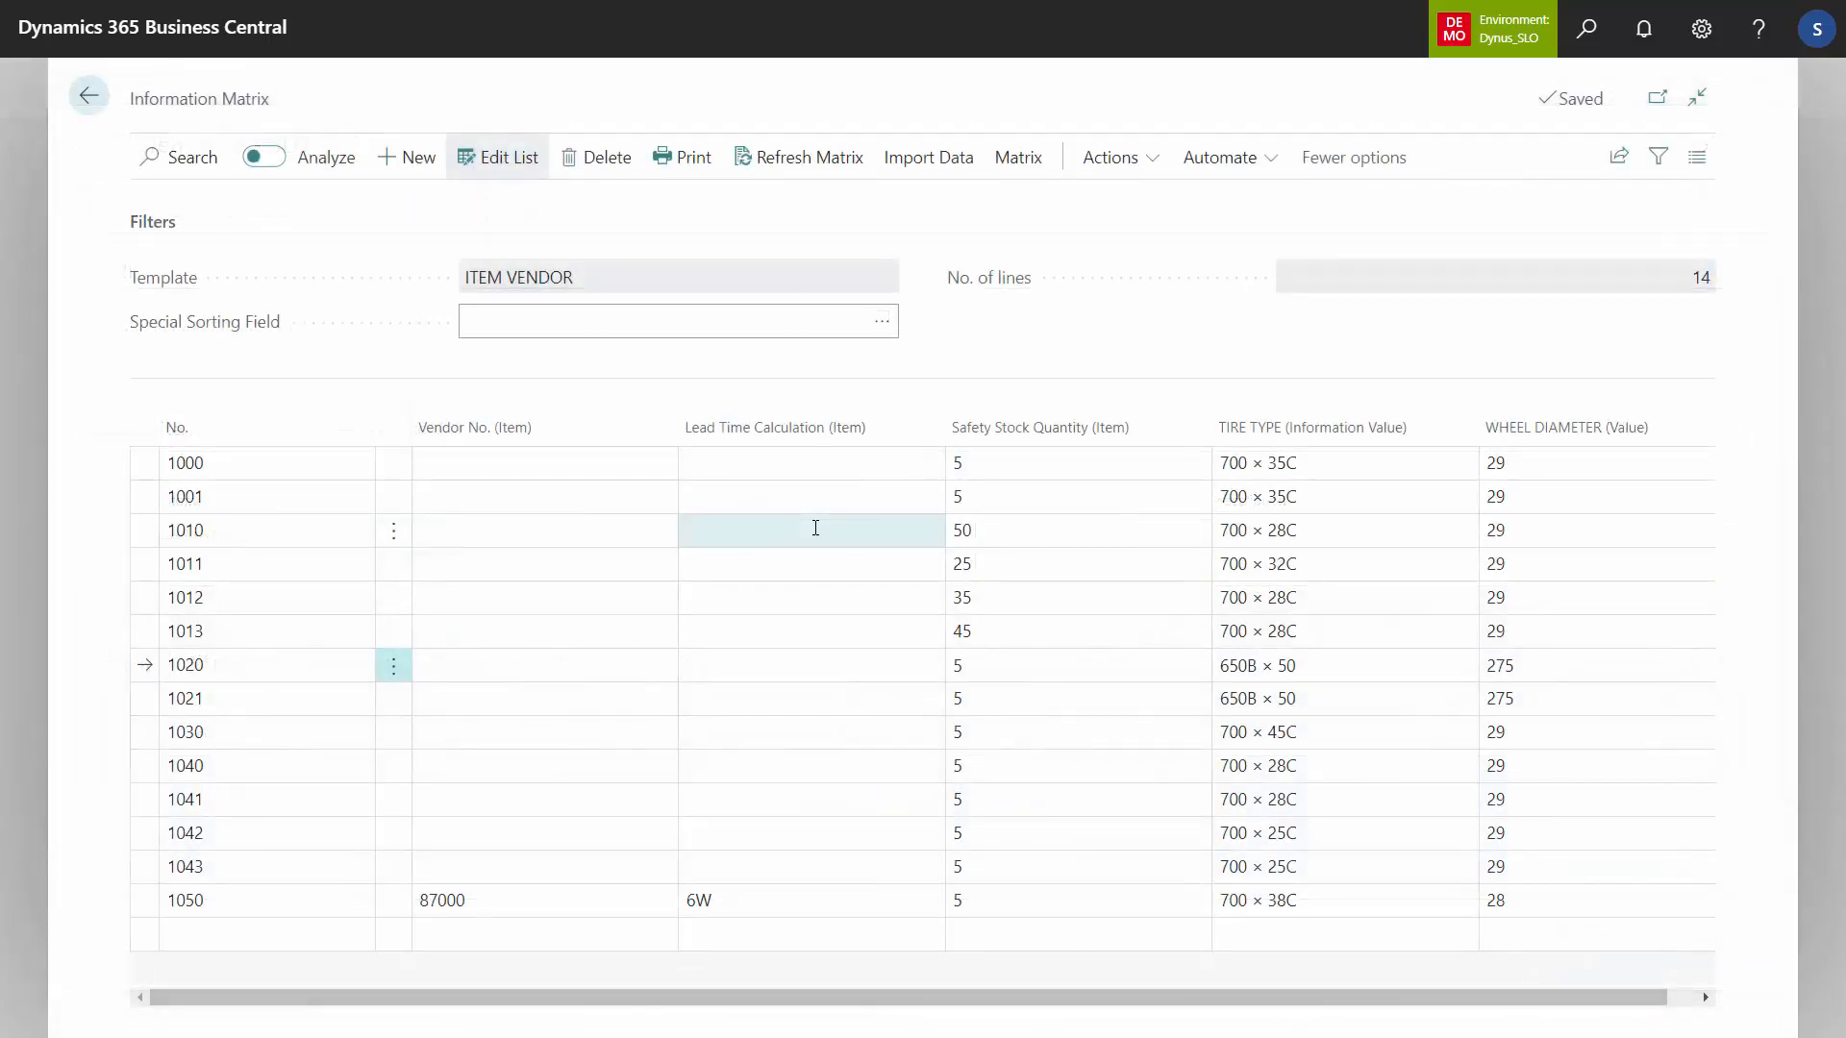